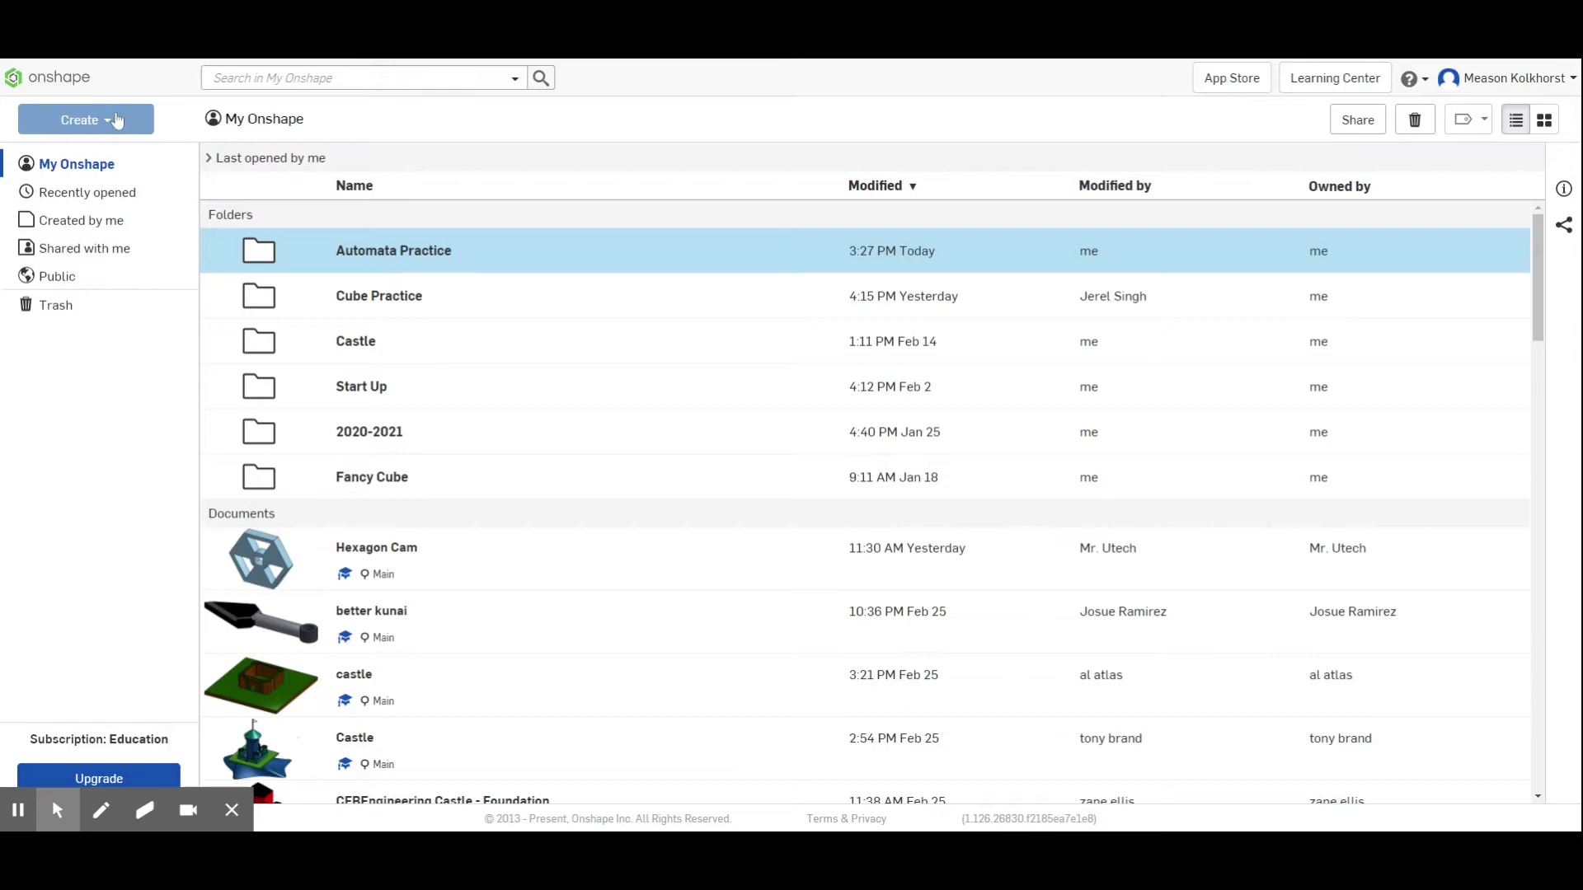
Create a folder named Automata in My Onshape and open it.
{"action": "left_click", "coordinate": [117, 122]}
{"action": "left_click", "coordinate": [93, 178]}
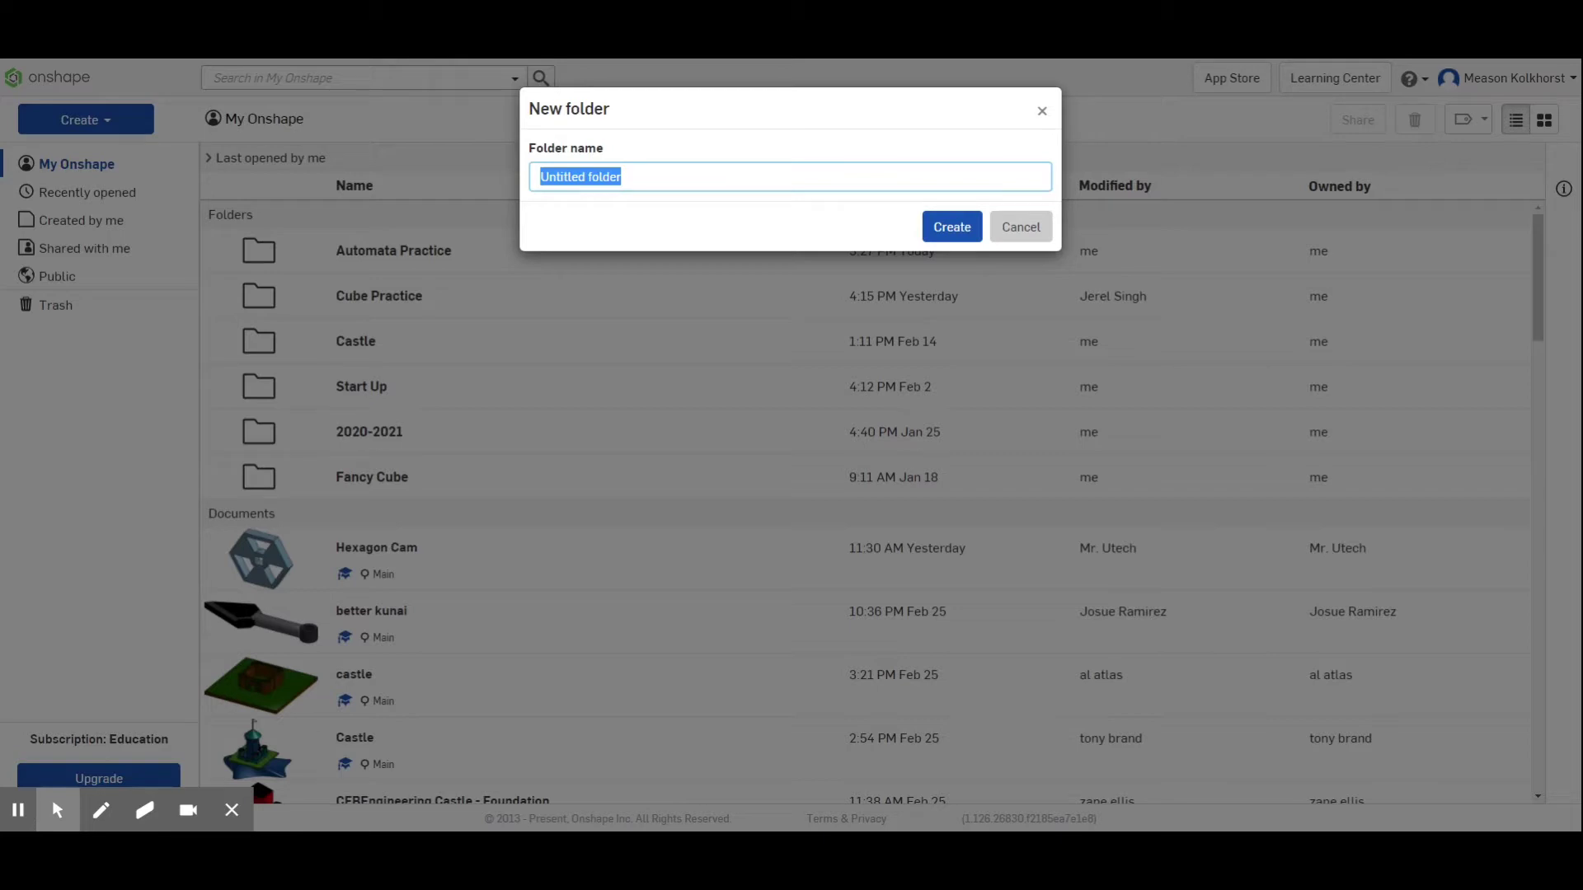
{"action": "type", "text": "Automa"}
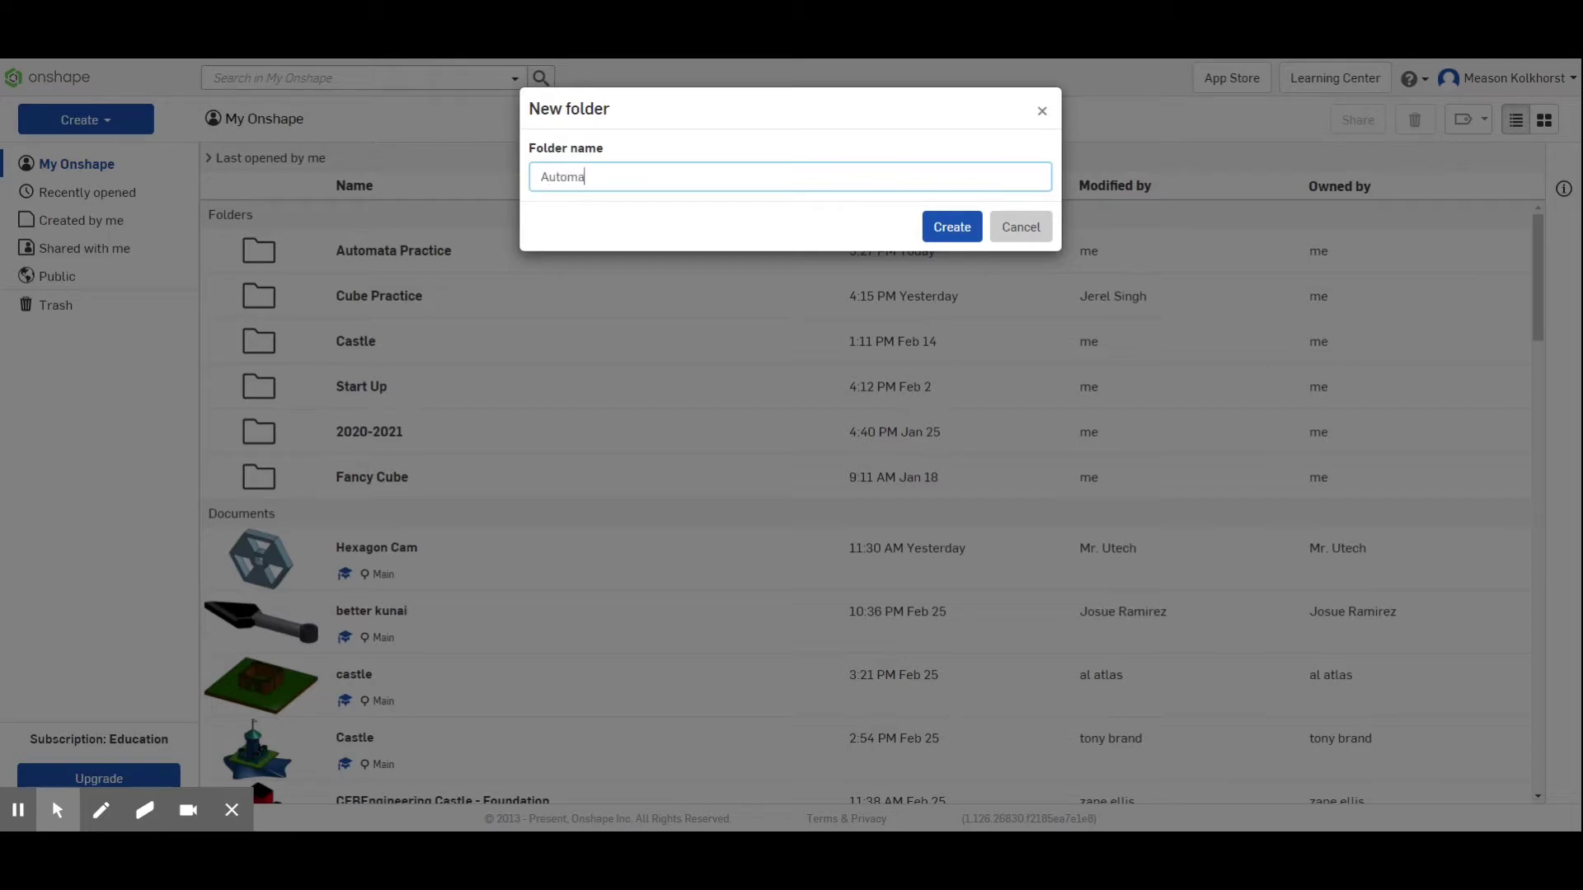
{"action": "type", "text": "ta"}
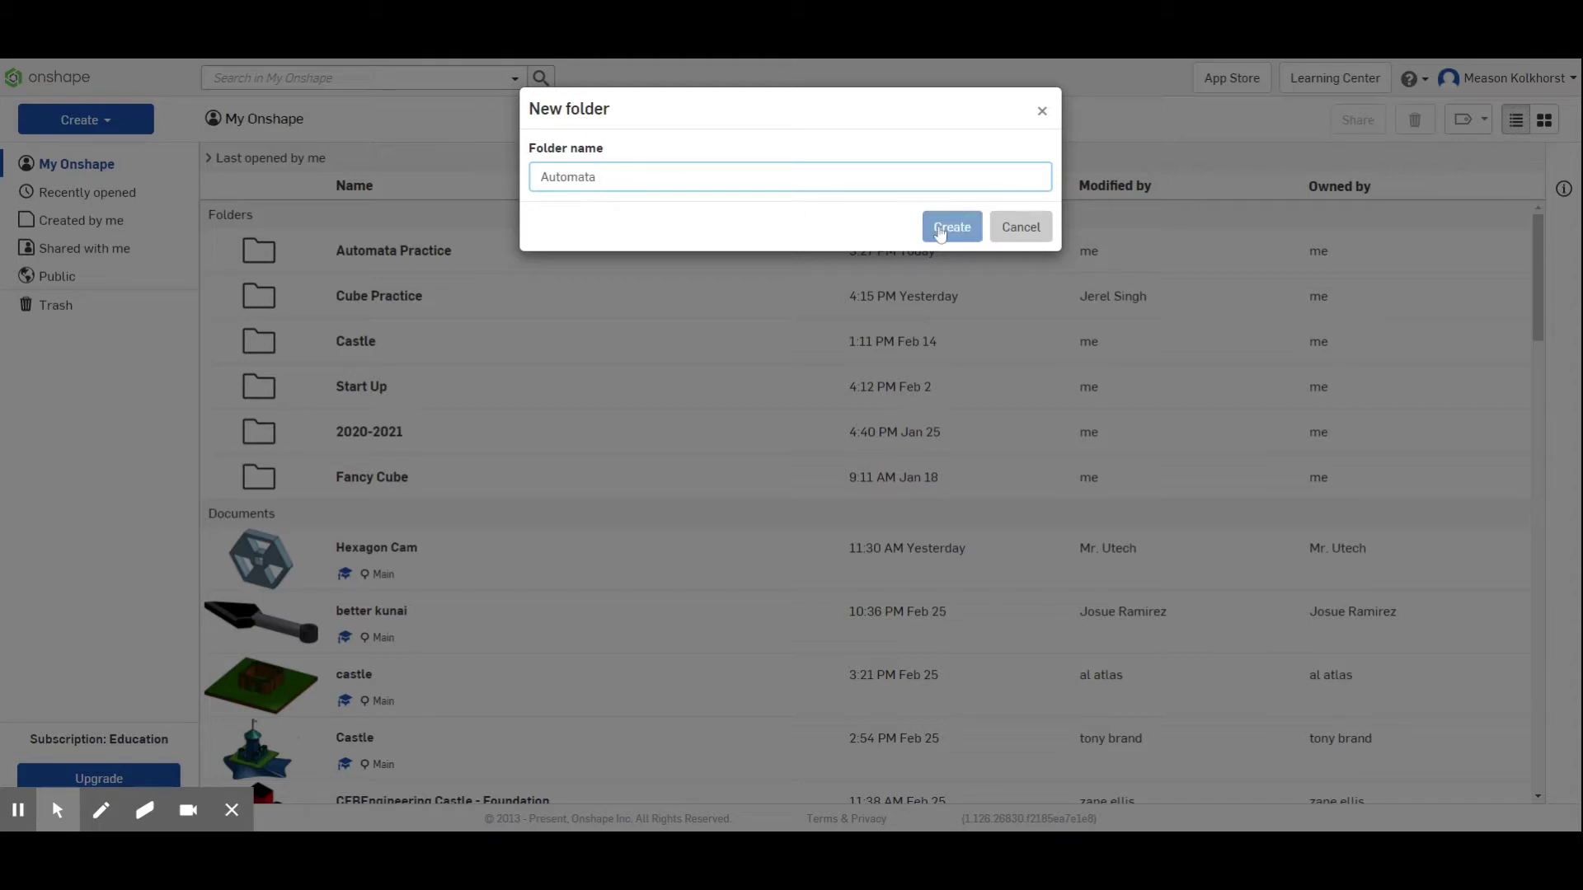
{"action": "left_click", "coordinate": [950, 227]}
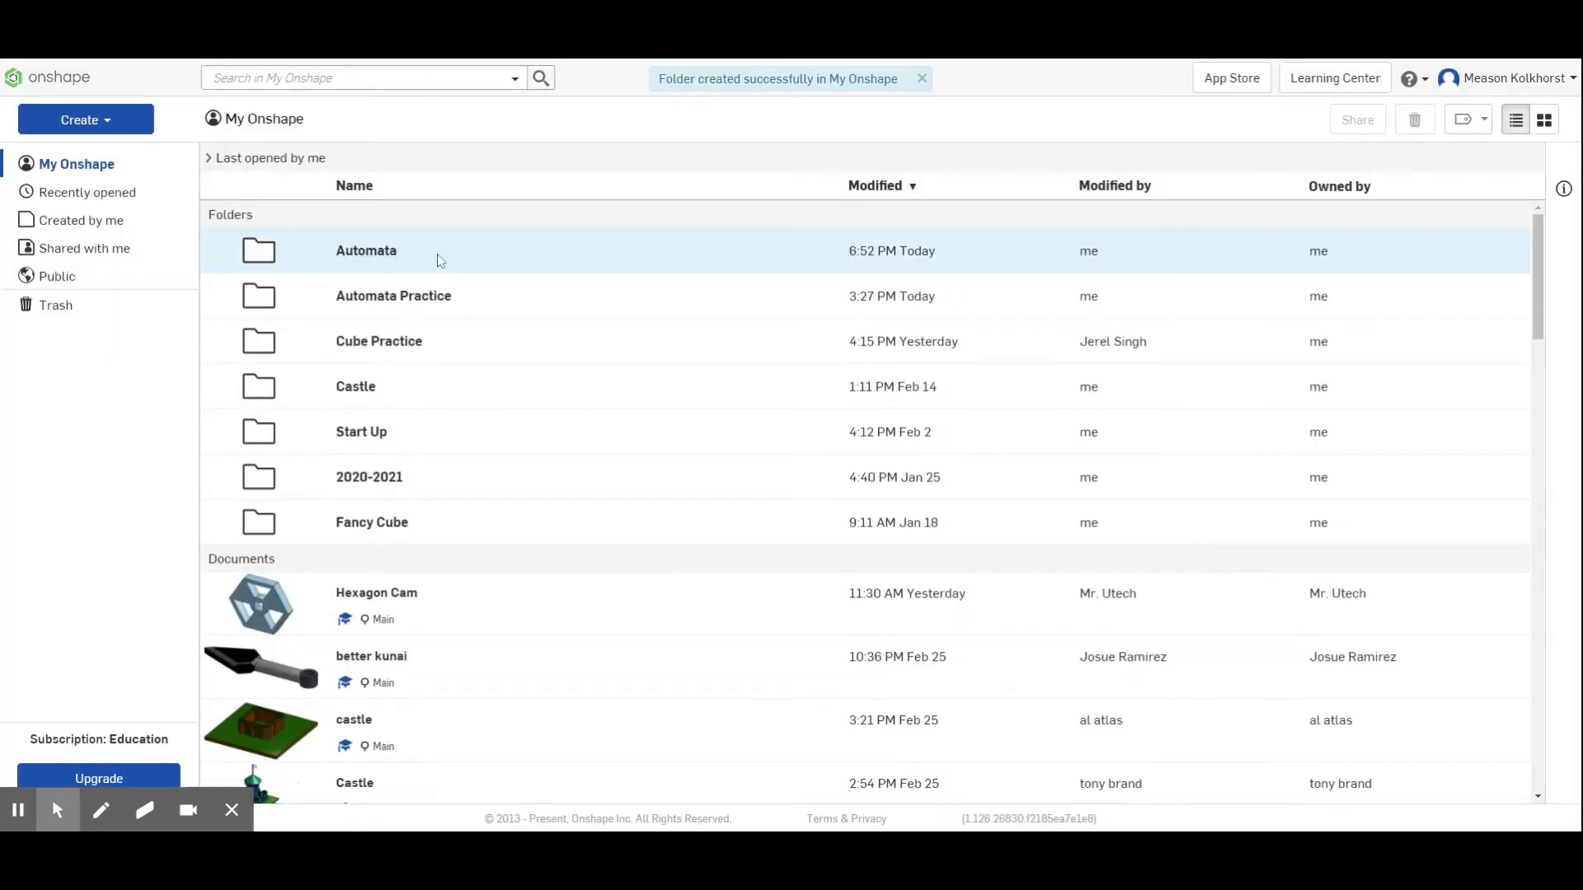
{"action": "double_click", "coordinate": [436, 260]}
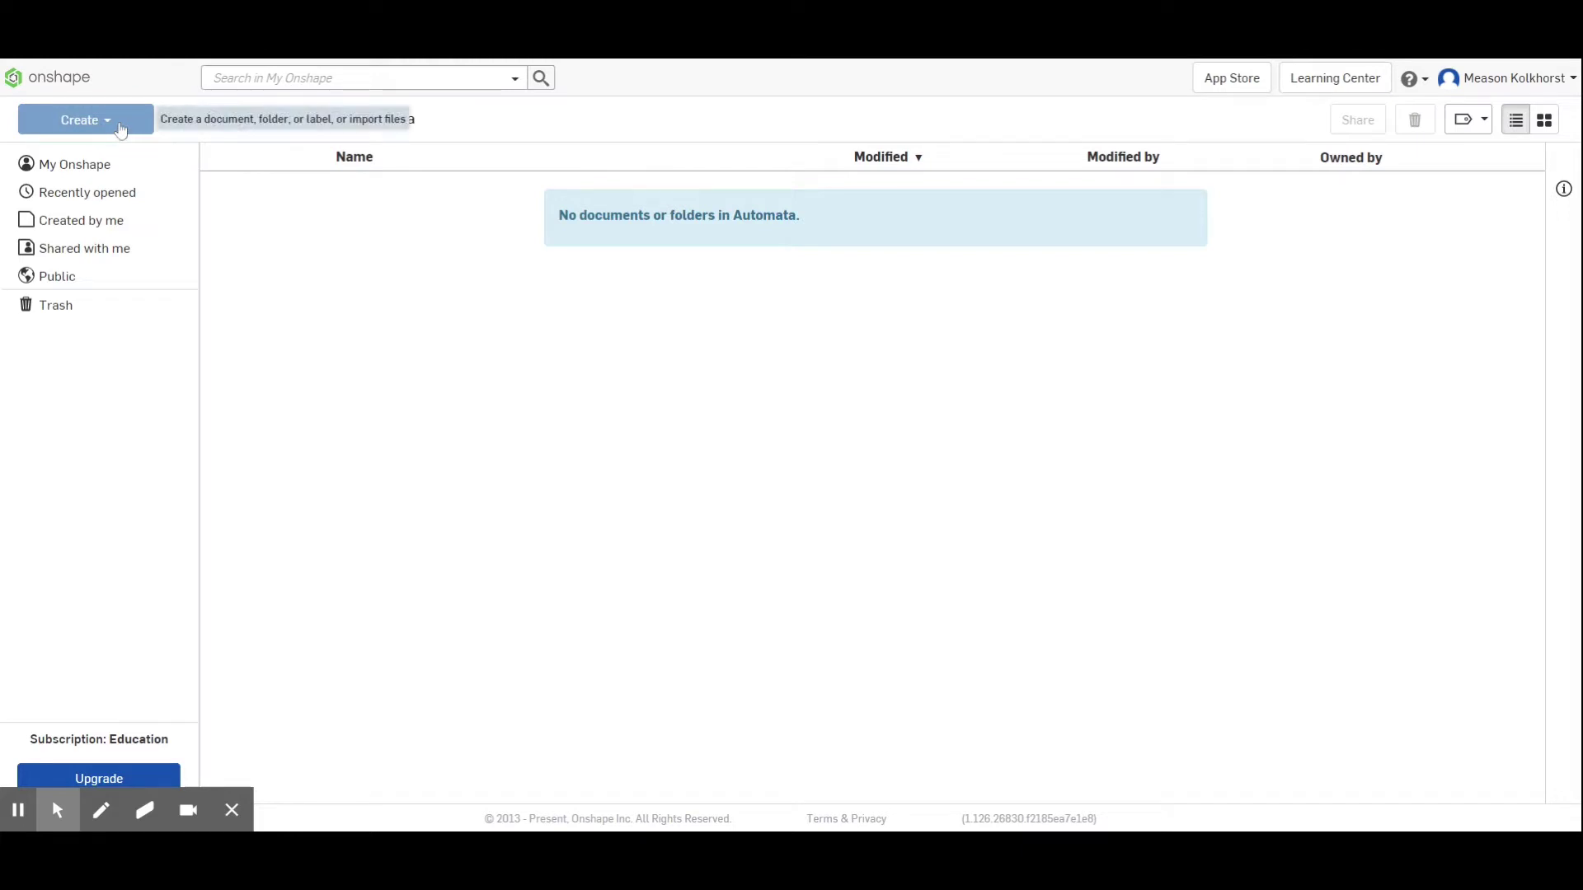
Create a document named 'Circle Cam - Offset' inside the Automata folder.
{"action": "left_click", "coordinate": [111, 122]}
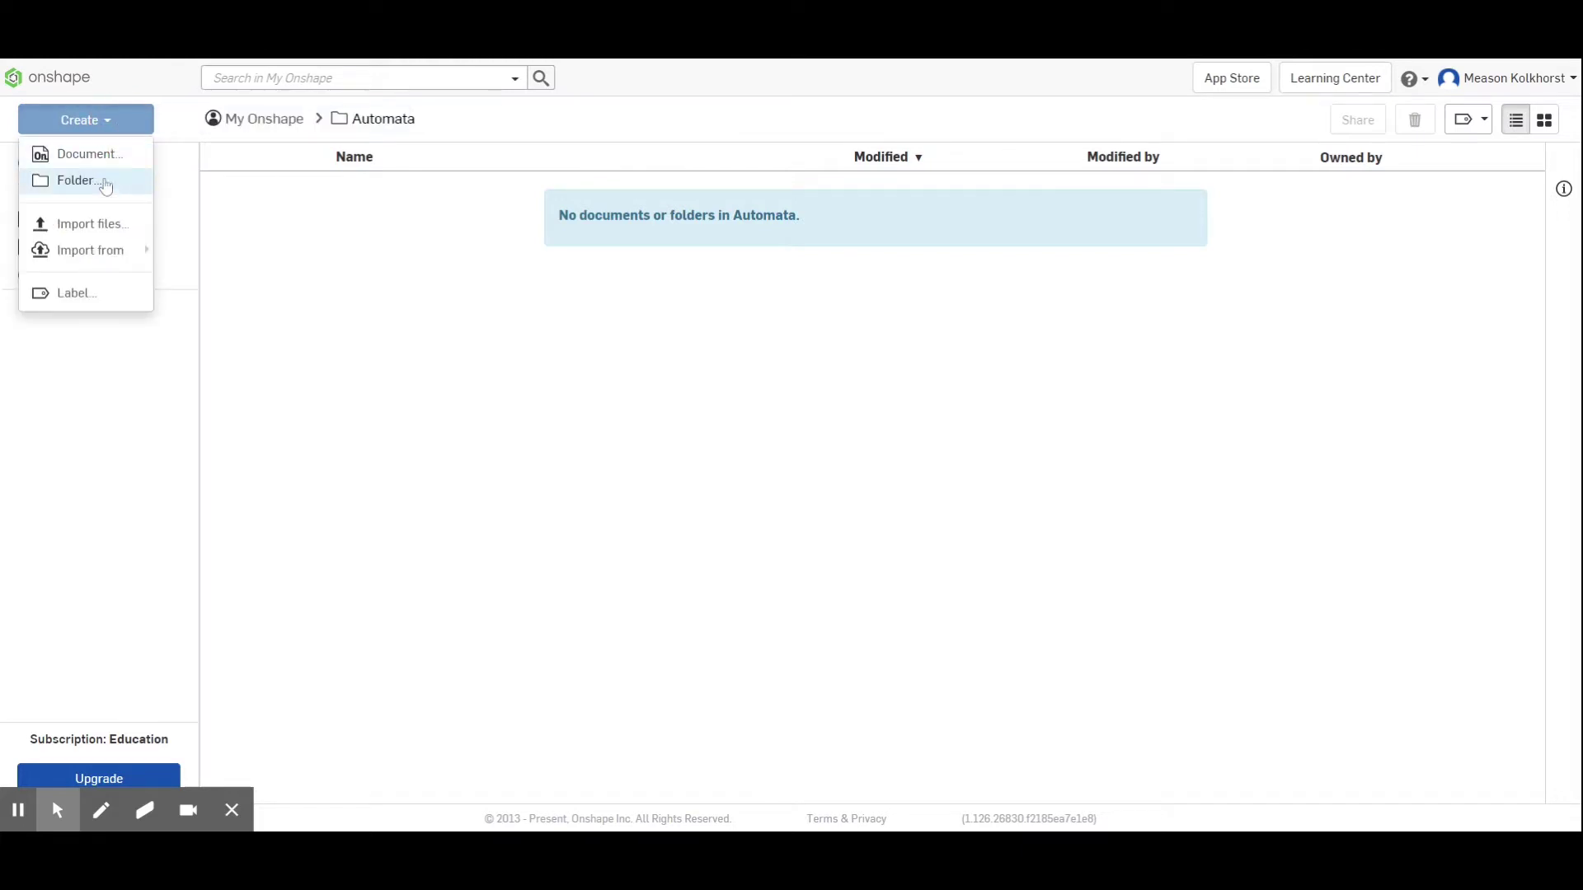
{"action": "left_click", "coordinate": [105, 165]}
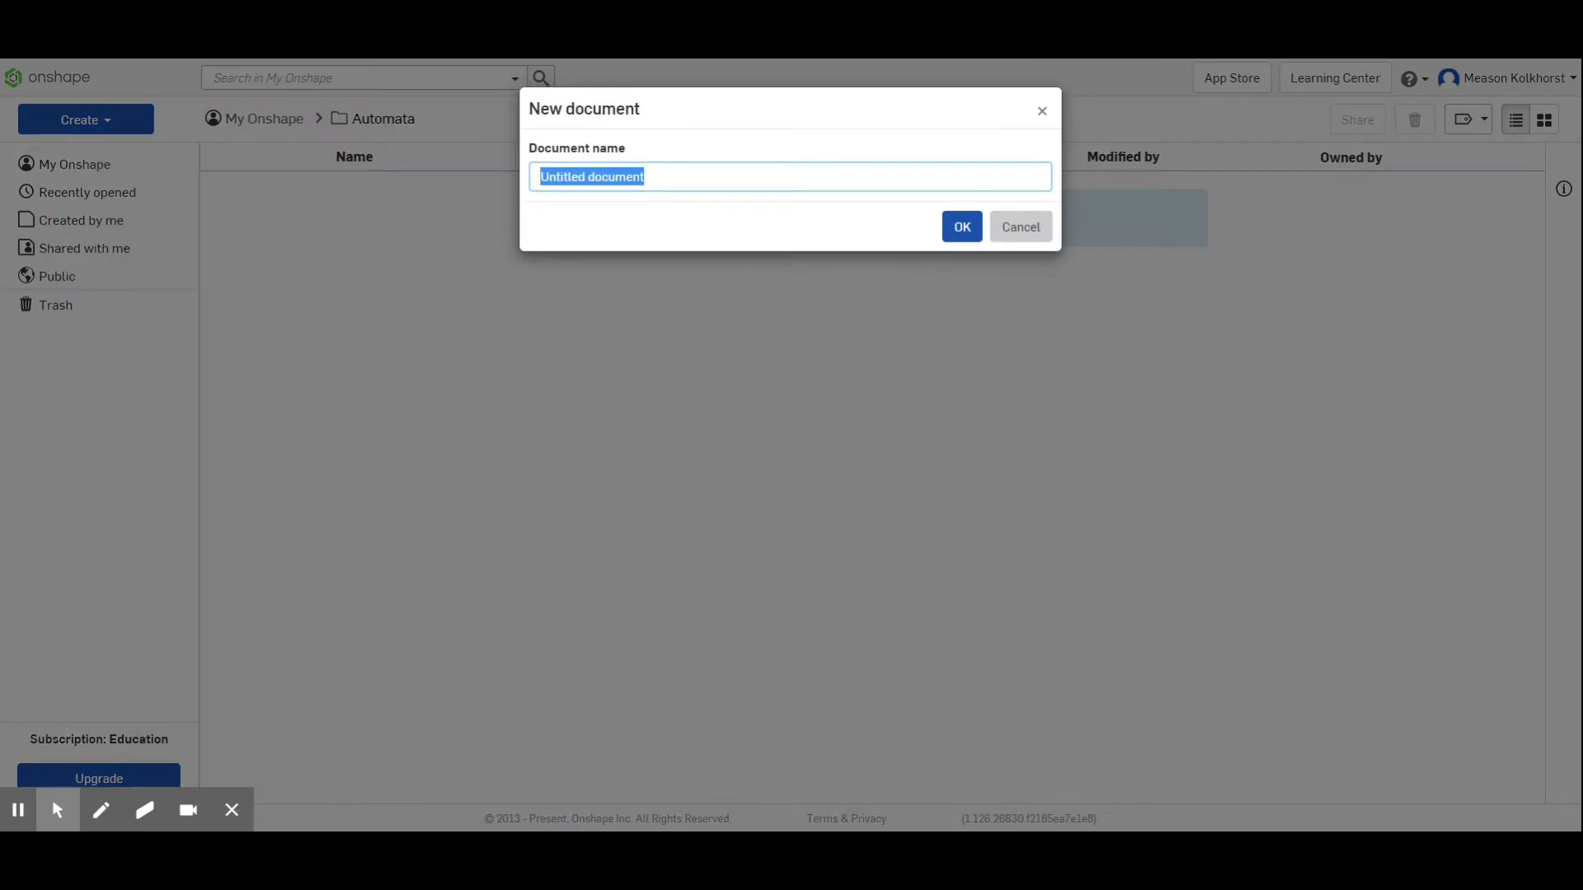
{"action": "type", "text": "Circle Cam - Ofset"}
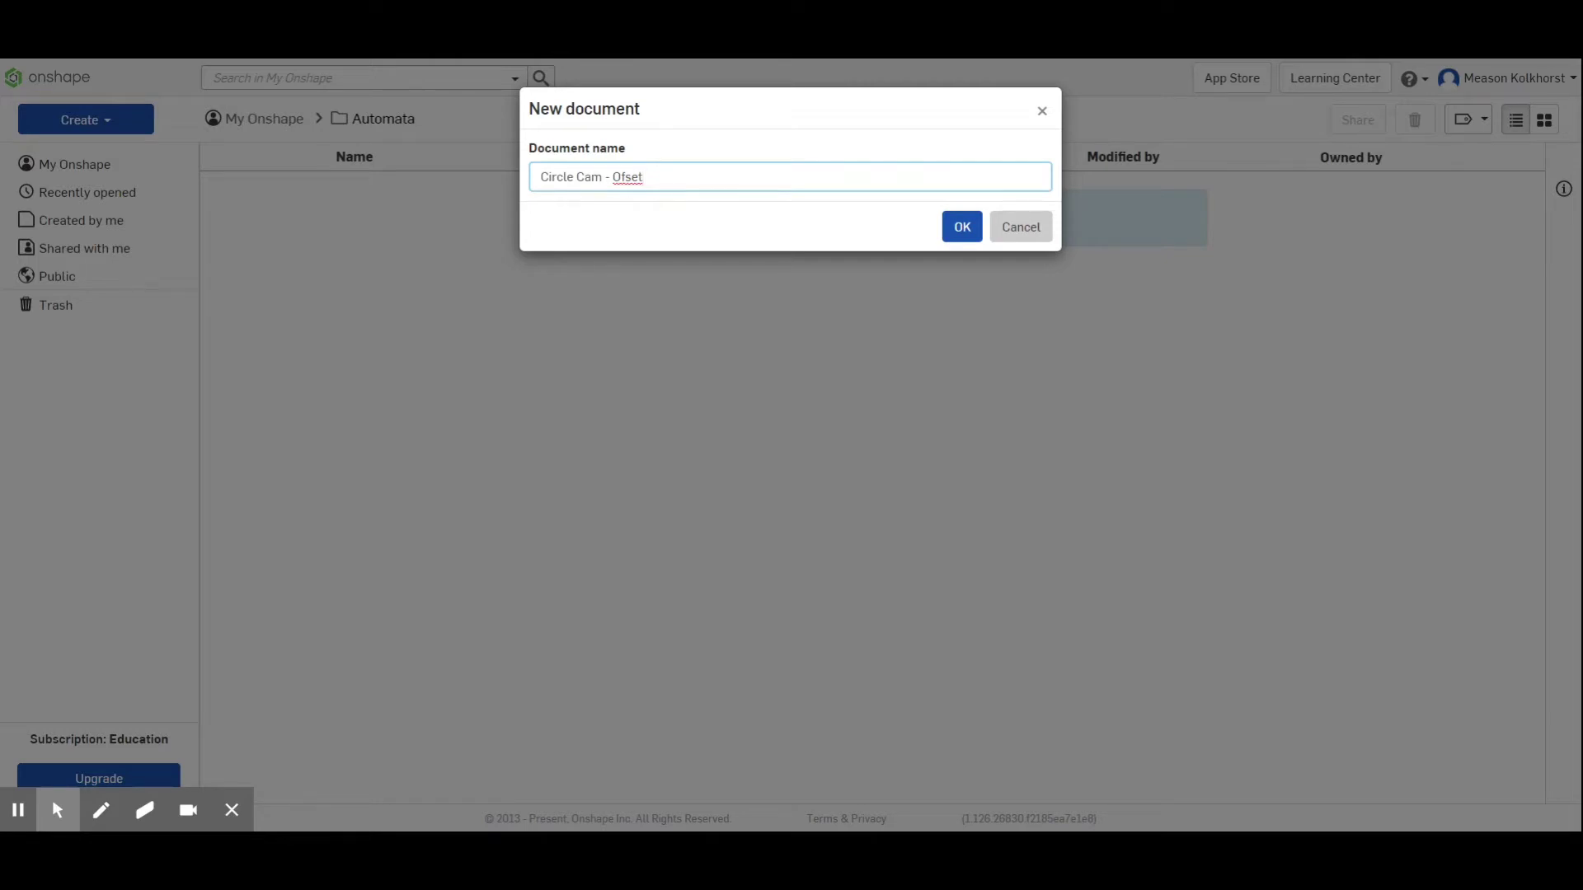
{"action": "type", "text": "f"}
{"action": "left_click", "coordinate": [961, 228]}
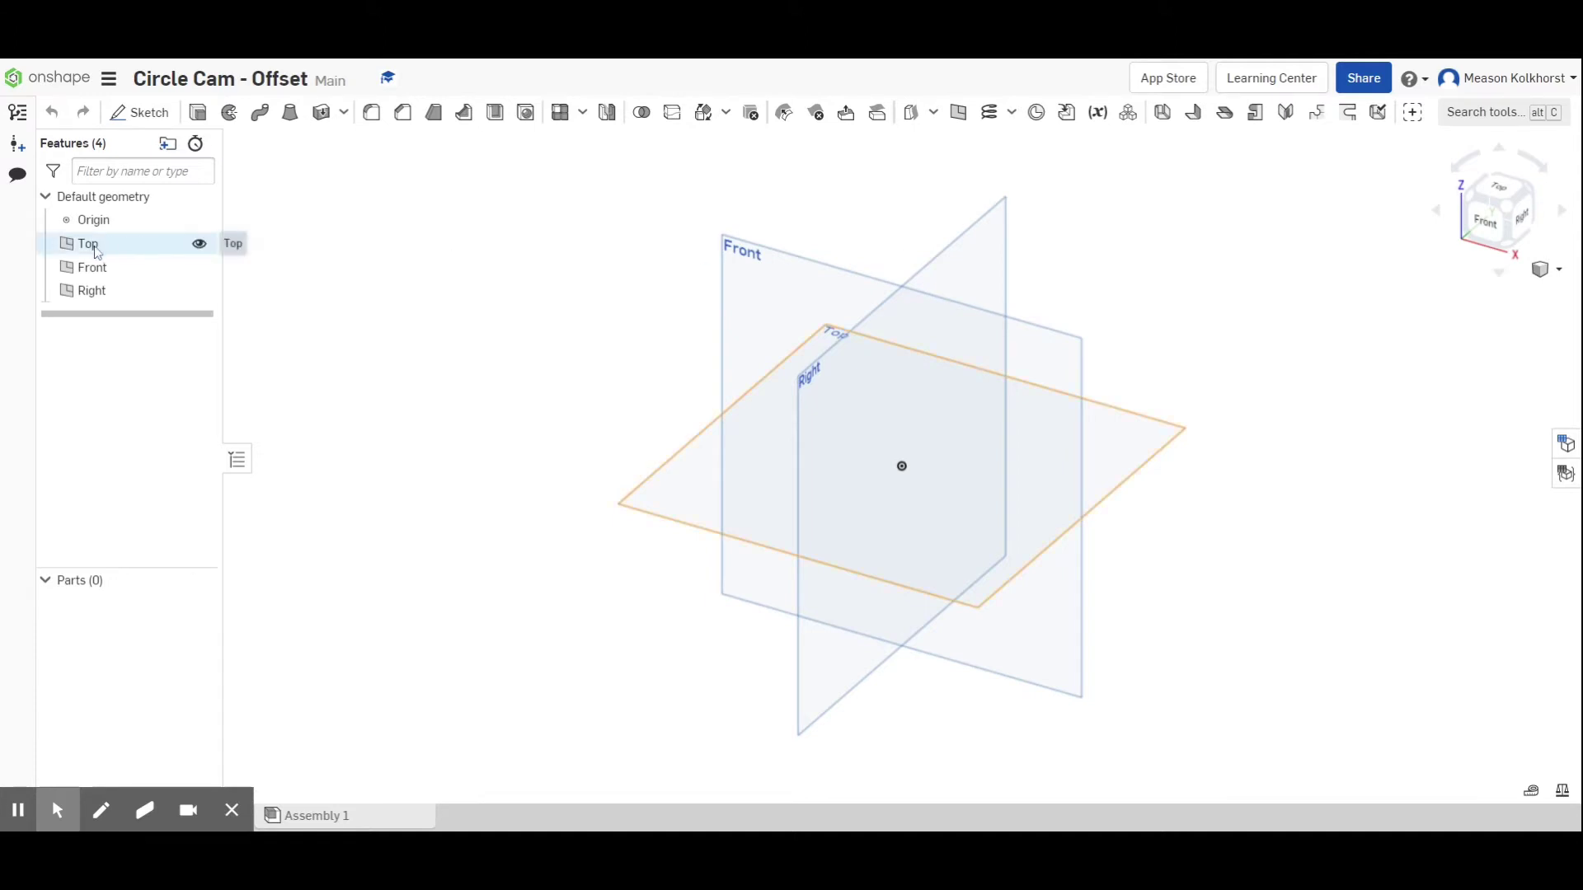
Start a sketch on the Front plane, viewed straight on.
{"action": "left_click", "coordinate": [96, 269]}
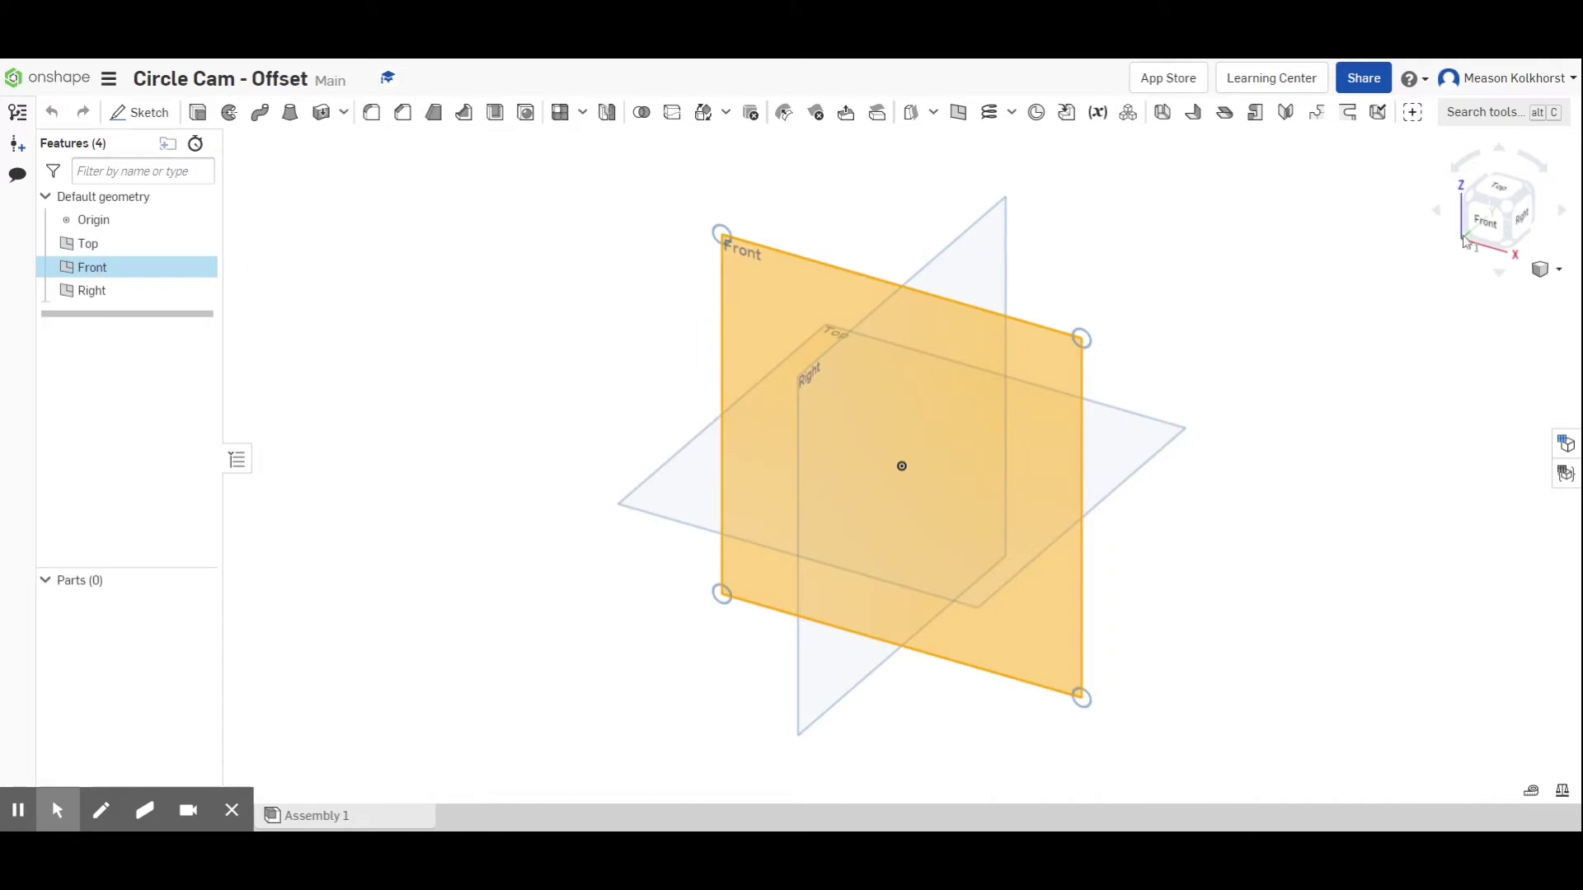
{"action": "left_click", "coordinate": [1488, 221]}
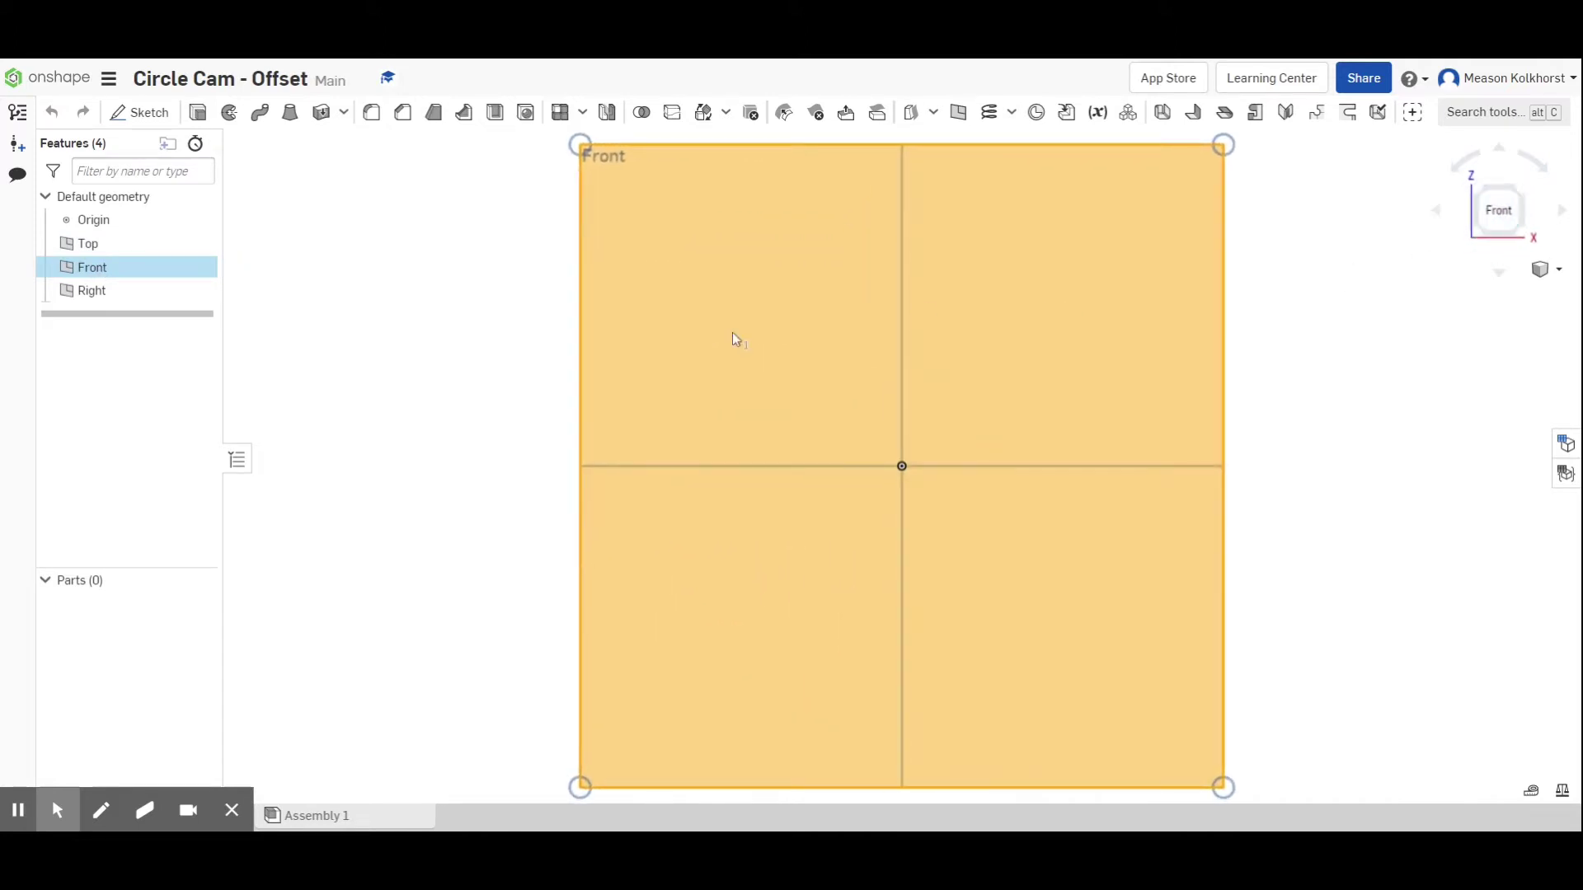
{"action": "left_click", "coordinate": [140, 112]}
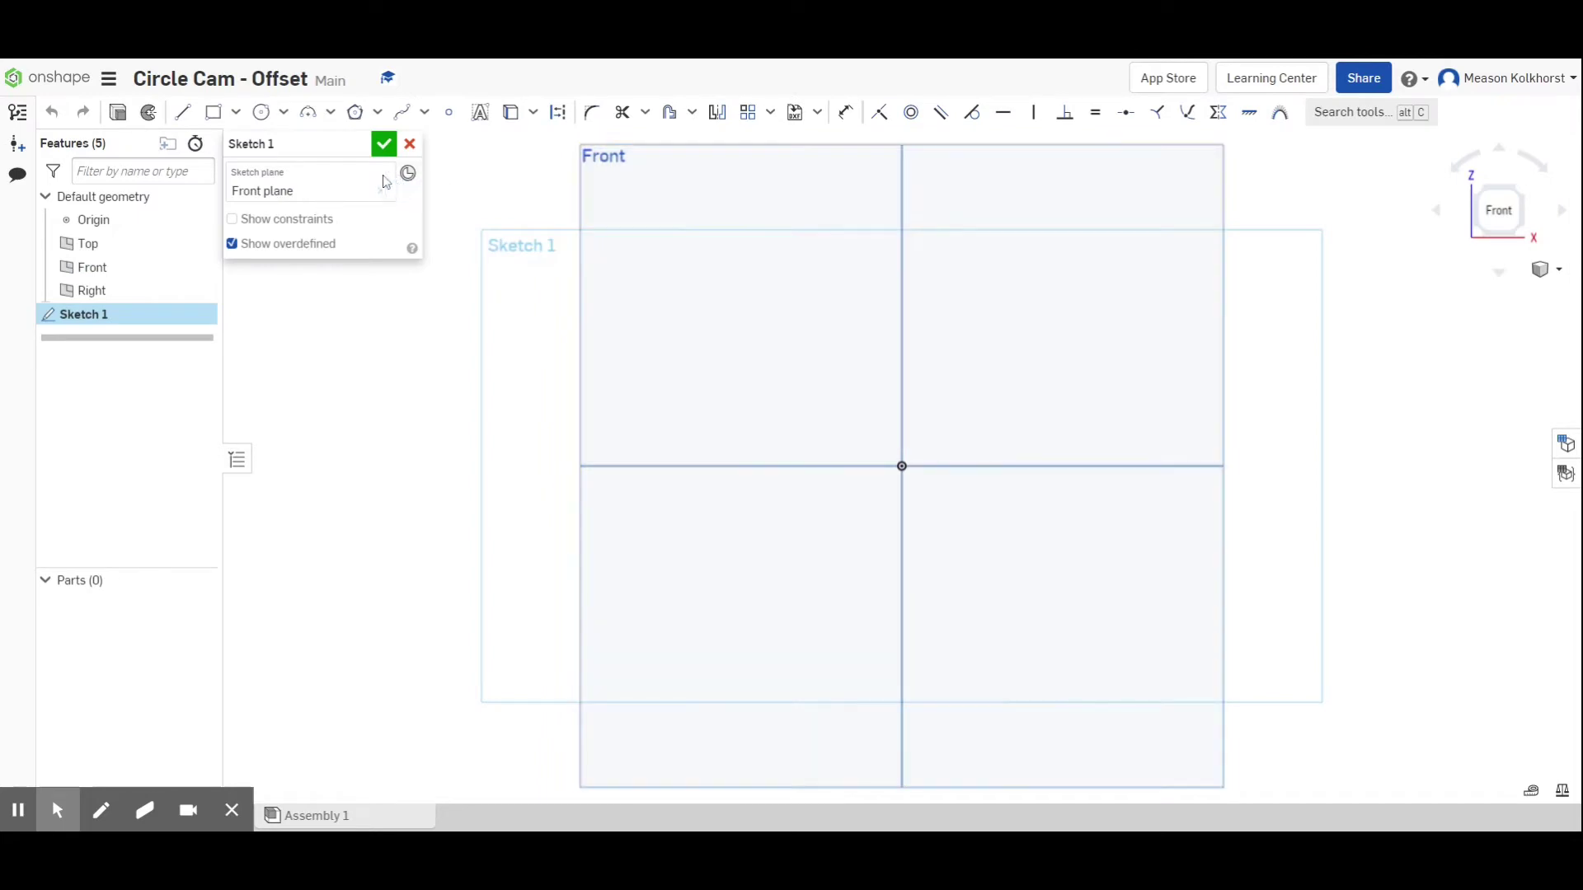
Draw a circle centred on the origin with a 1.5 diameter.
{"action": "left_click", "coordinate": [262, 112]}
{"action": "left_click", "coordinate": [902, 465]}
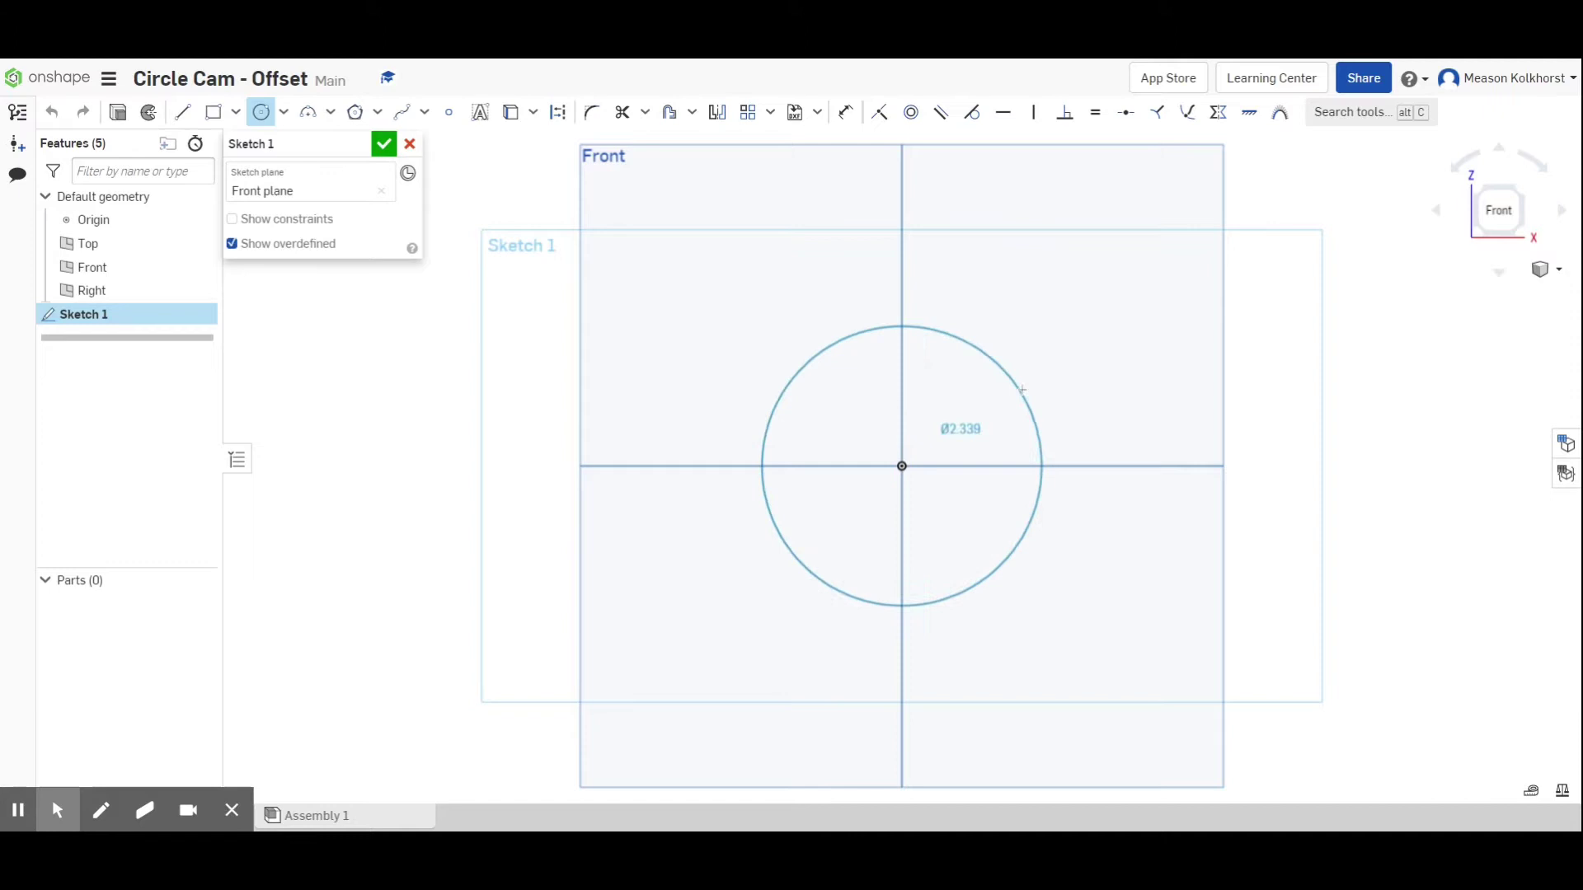
{"action": "left_click", "coordinate": [1045, 373]}
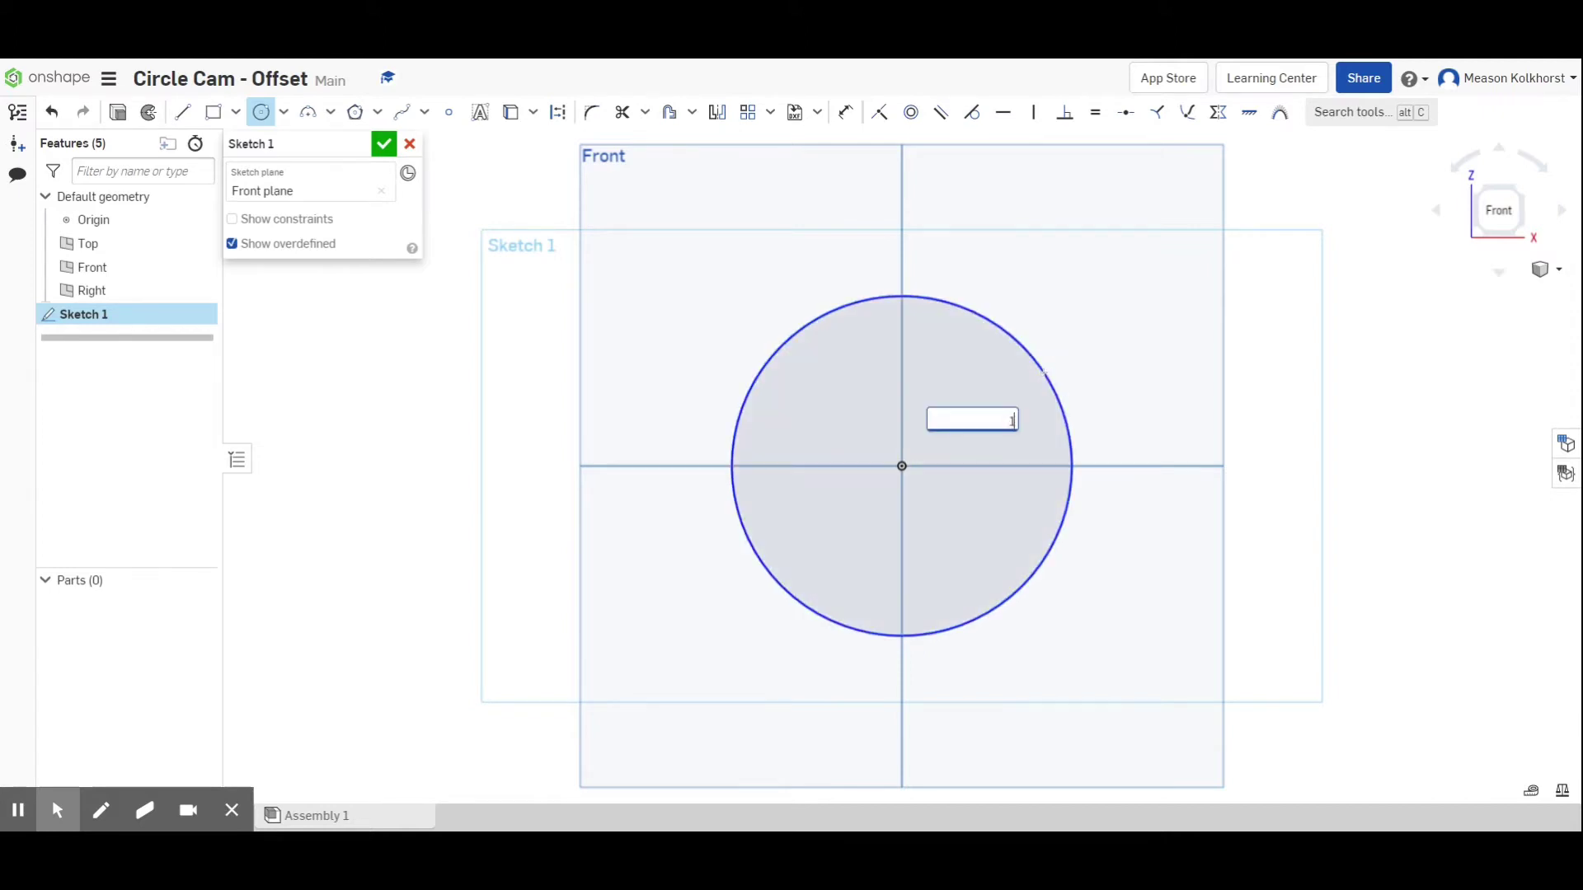
{"action": "type", "text": "1.5"}
{"action": "key", "text": "Return"}
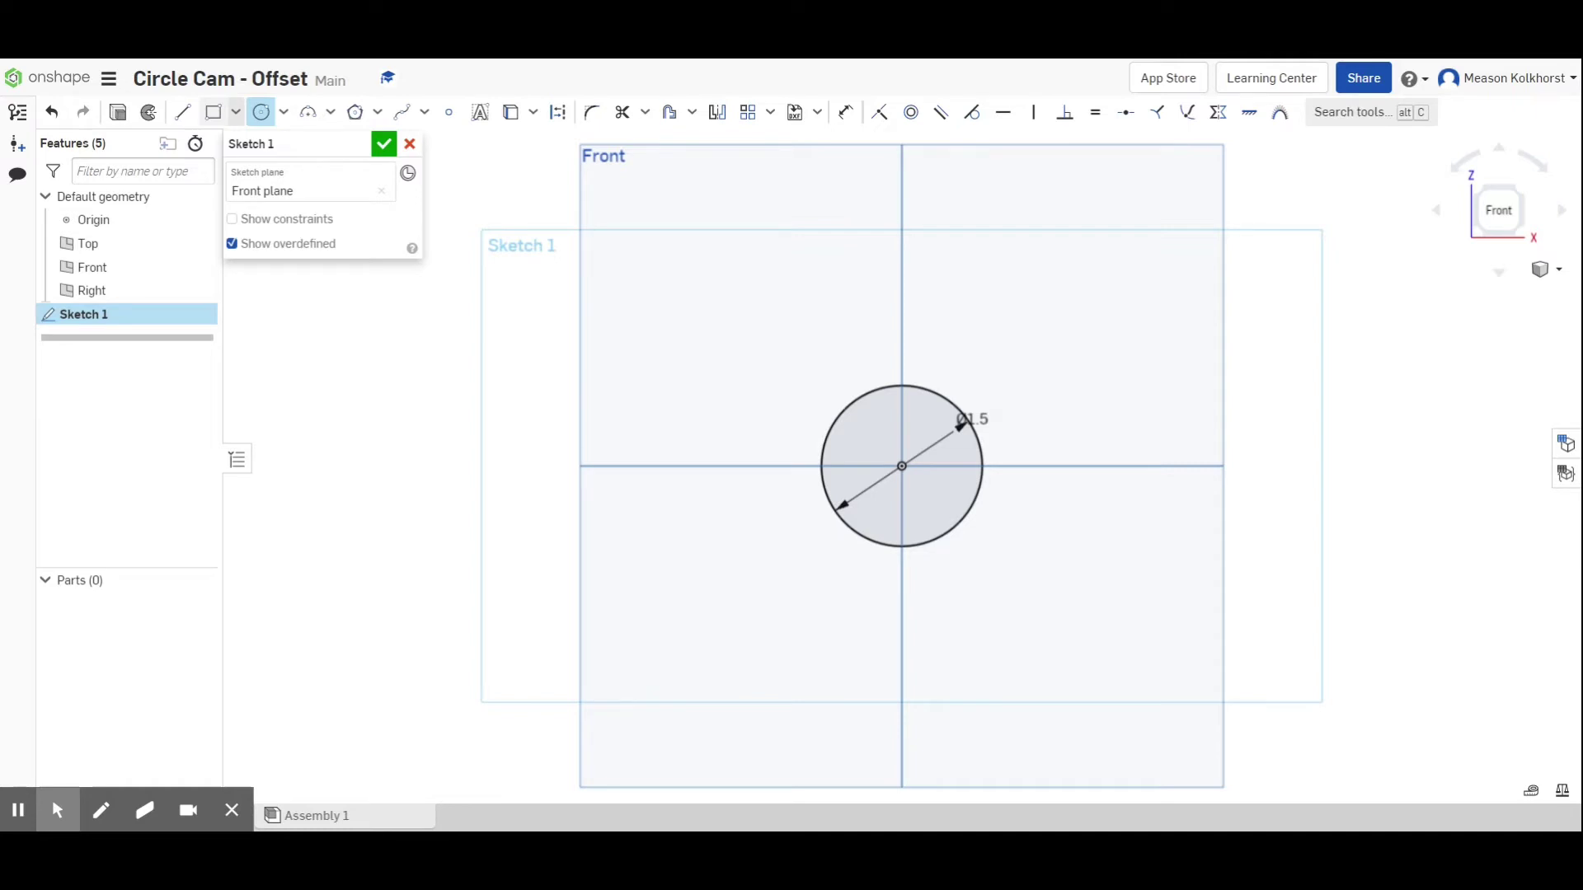
Draw a centre-point square below the origin with 0.25 sides.
{"action": "left_click", "coordinate": [235, 112]}
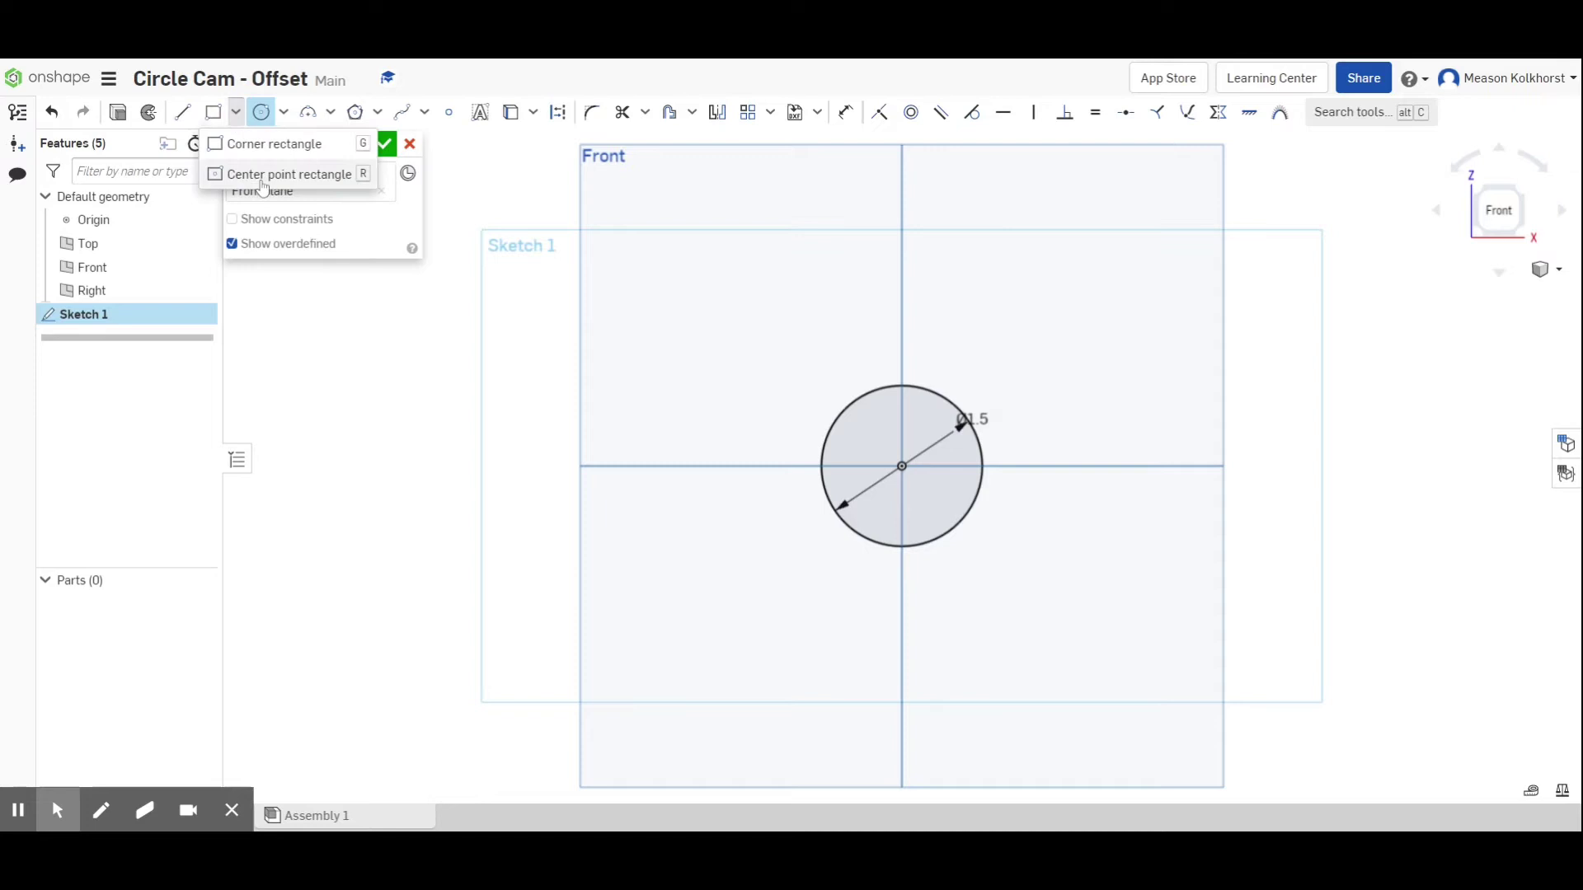
{"action": "left_click", "coordinate": [262, 183]}
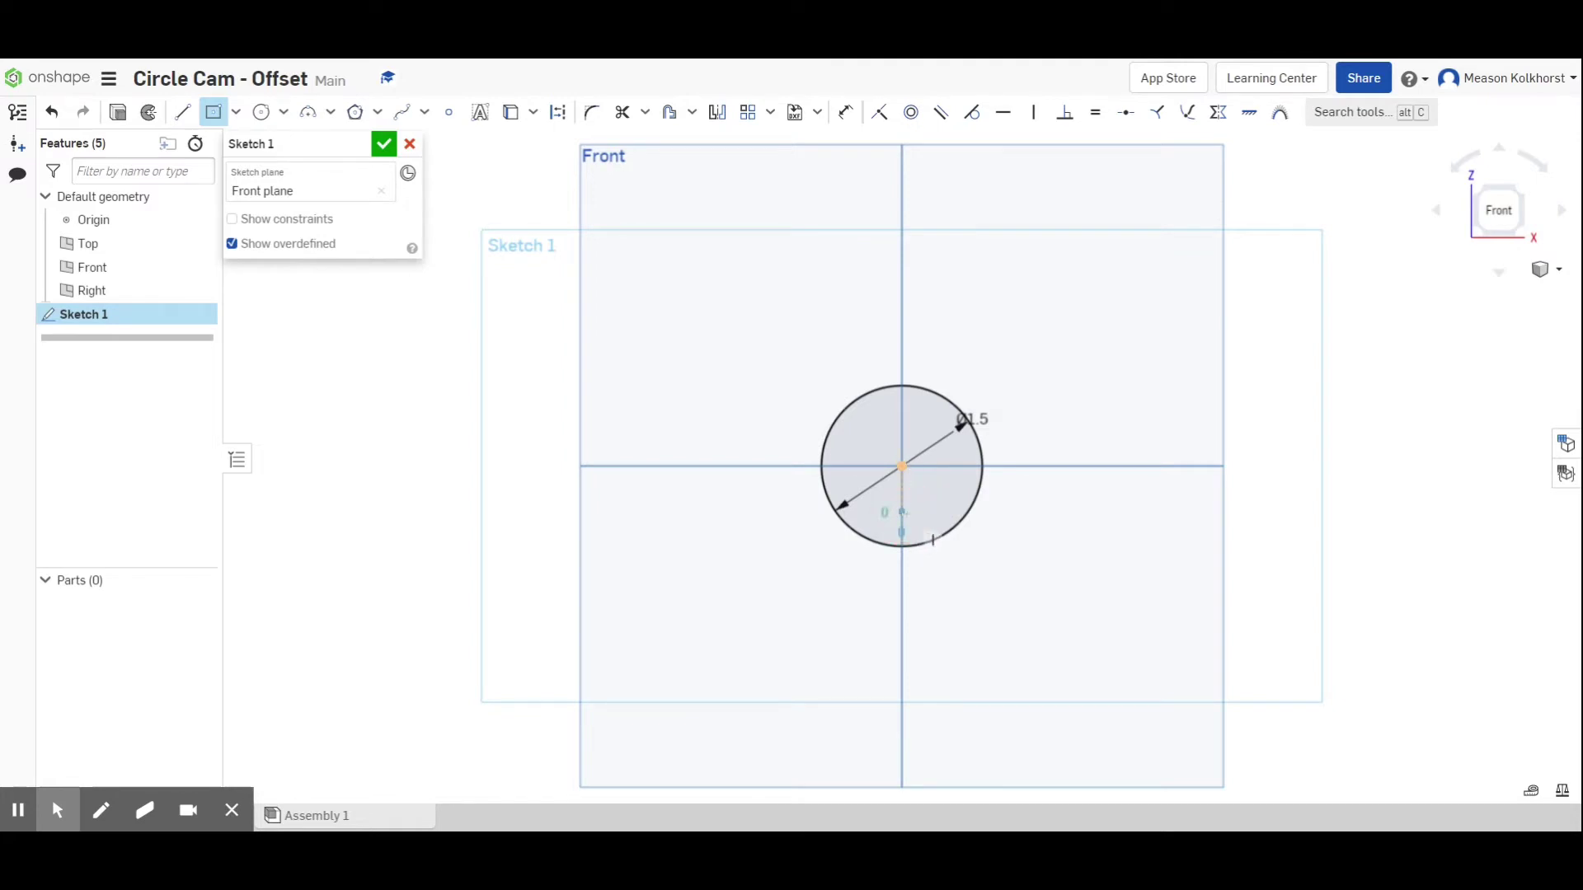
{"action": "left_click", "coordinate": [902, 512]}
{"action": "left_click", "coordinate": [918, 525]}
{"action": "type", "text": "2"}
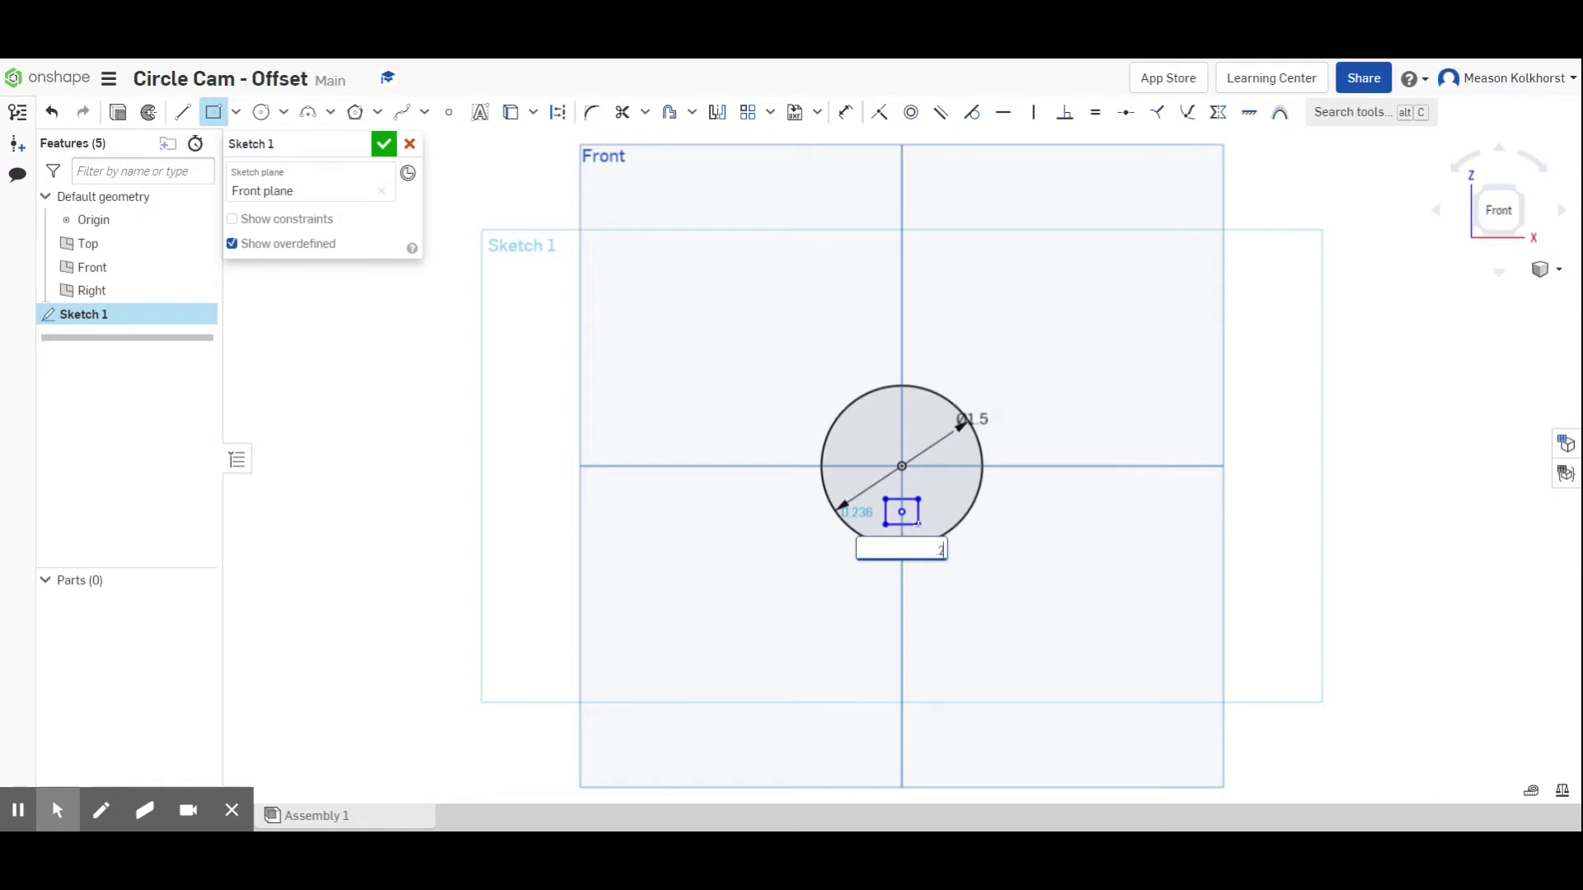
{"action": "type", "text": "5"}
{"action": "key", "text": "Tab"}
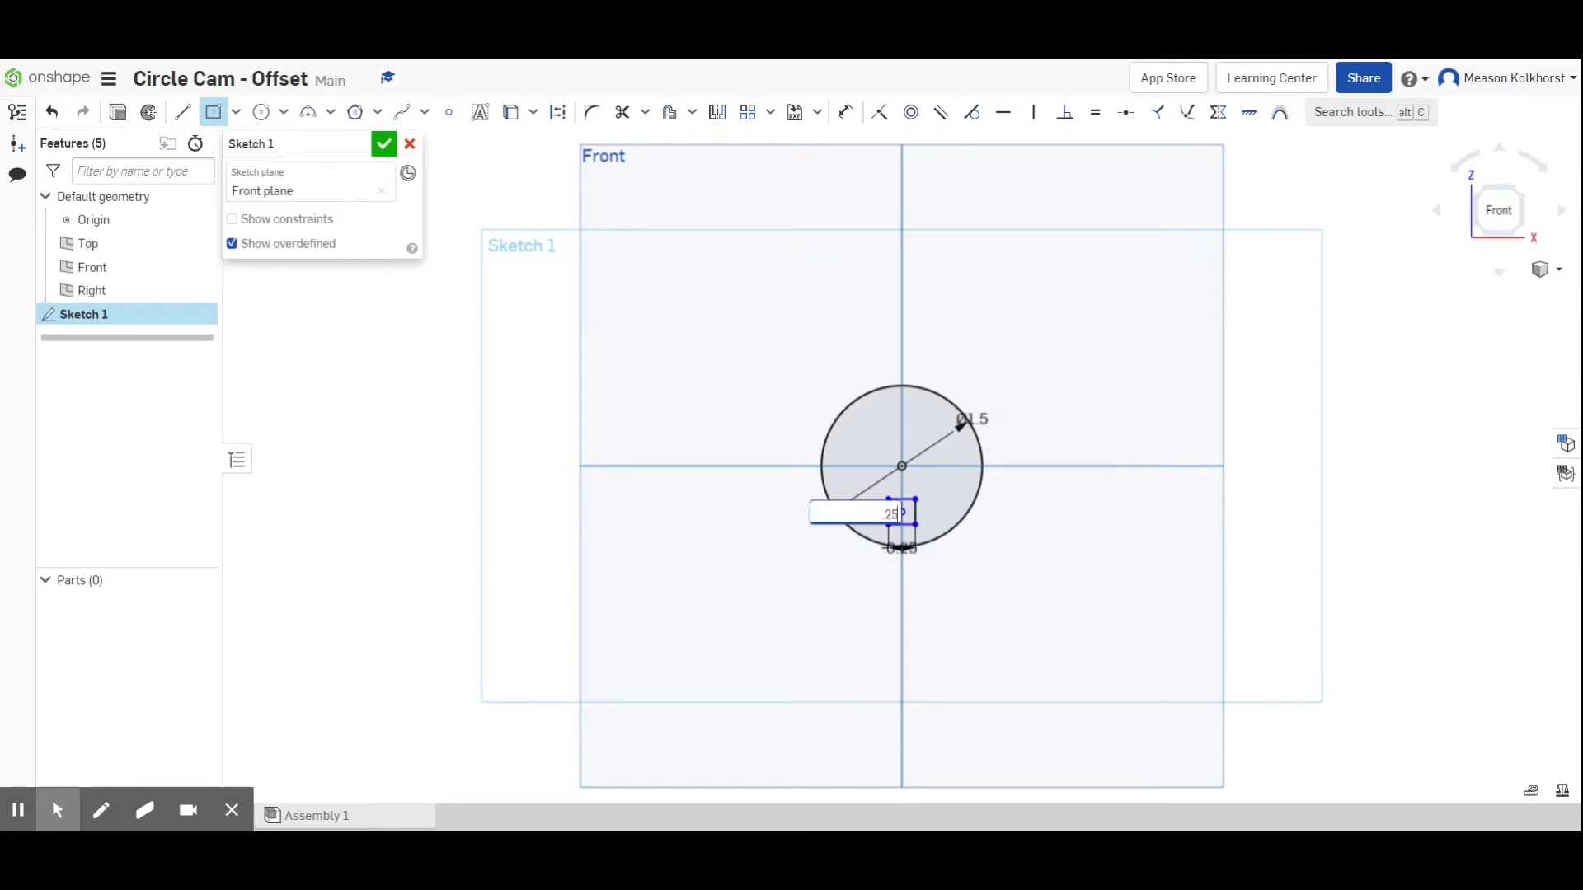
{"action": "key", "text": "Return"}
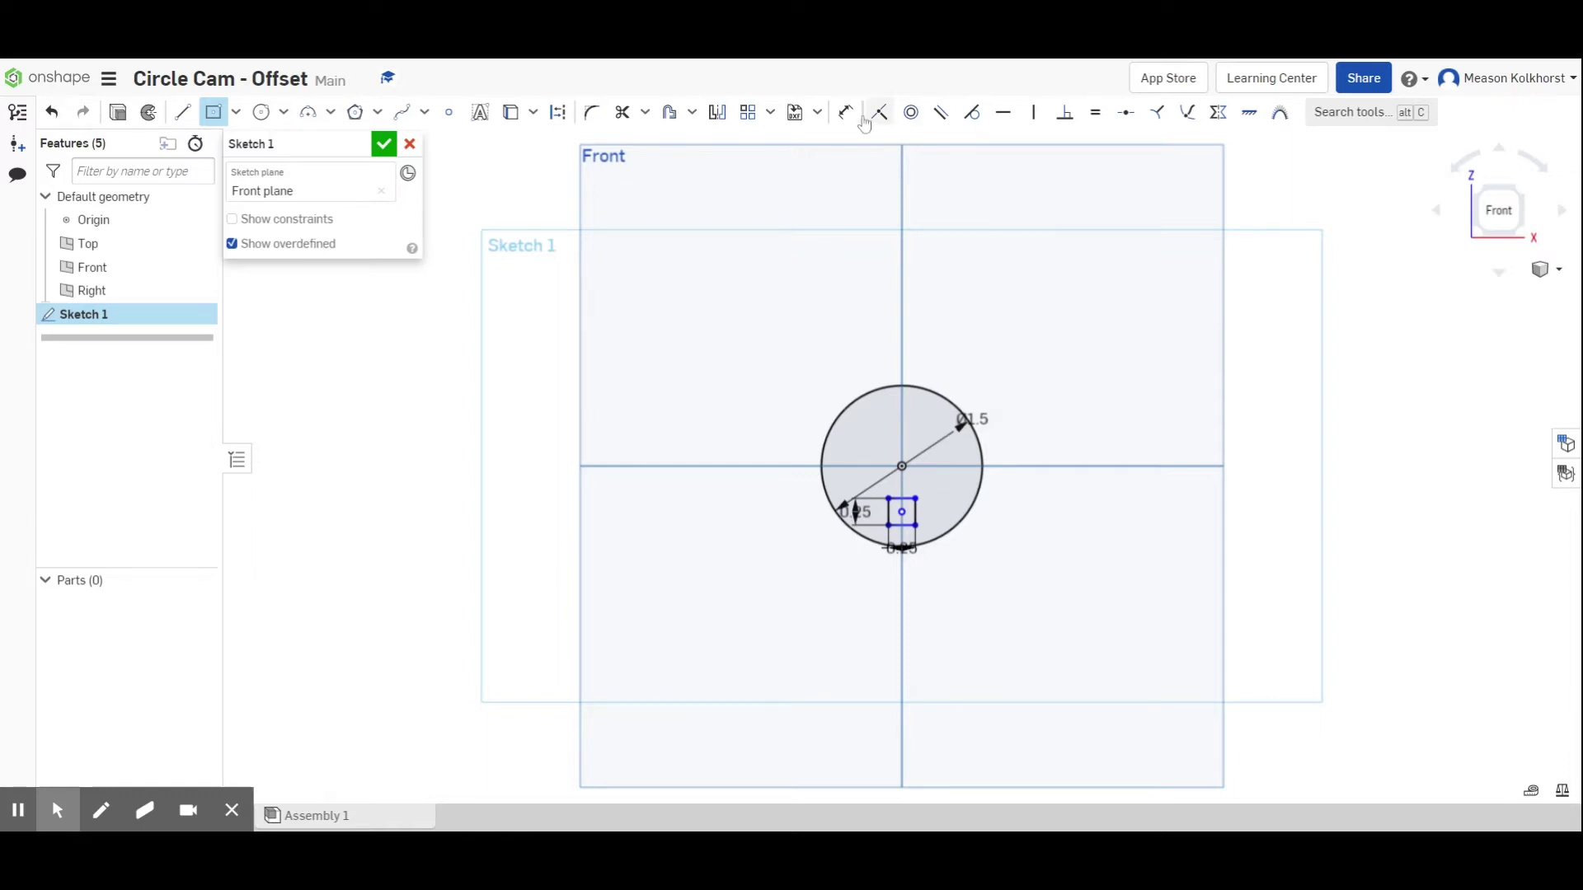
Dimension the square 0.35 below the origin and finish Sketch 1.
{"action": "left_click", "coordinate": [845, 113]}
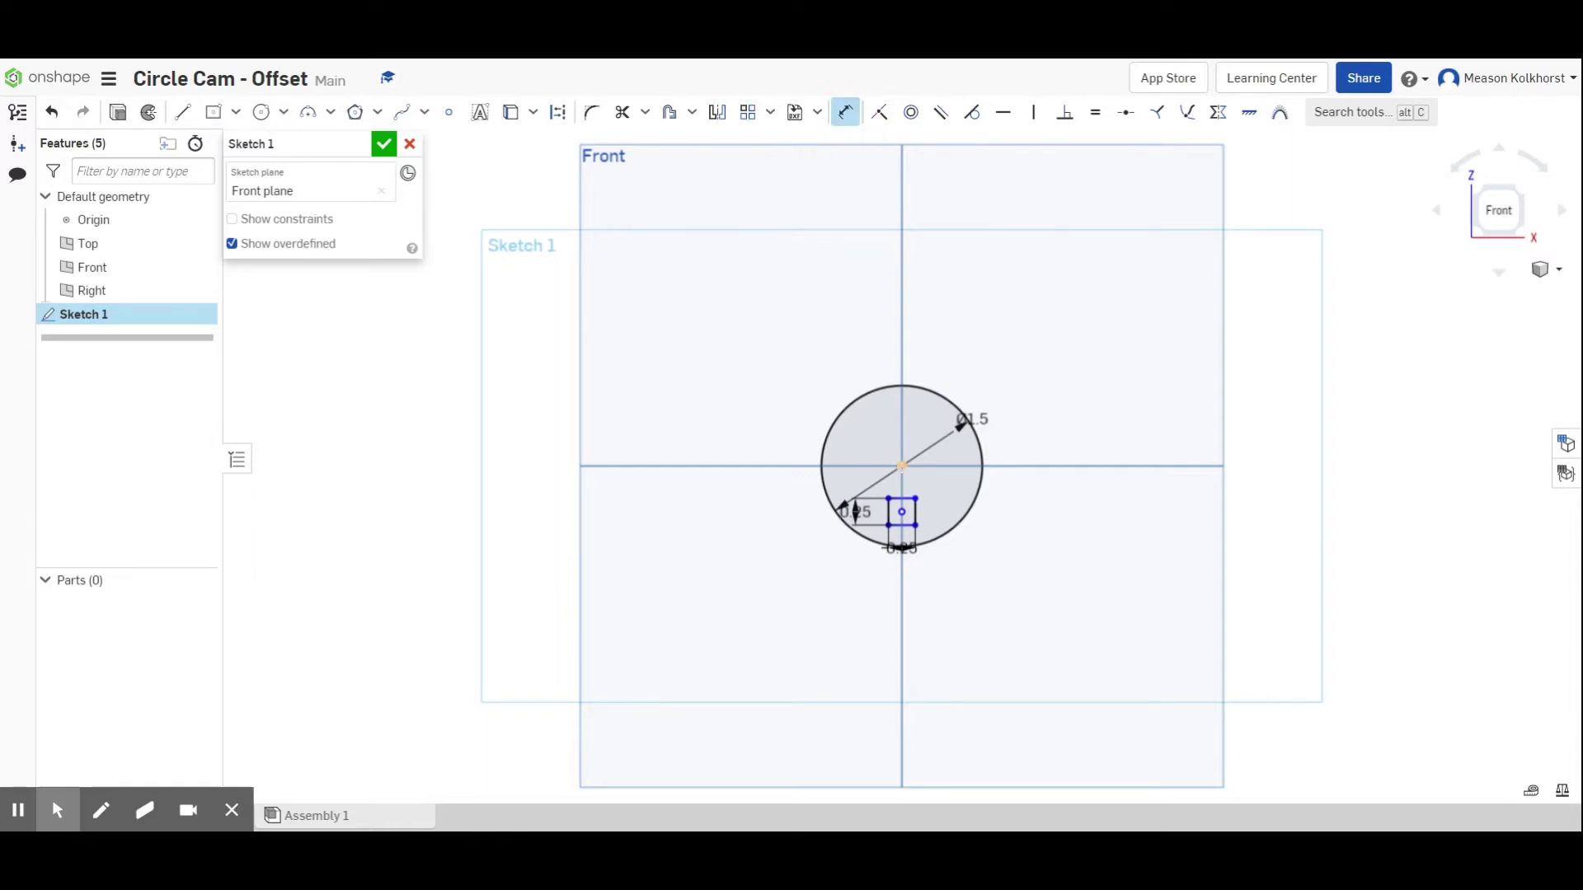
{"action": "left_click", "coordinate": [902, 466]}
{"action": "left_click", "coordinate": [902, 498]}
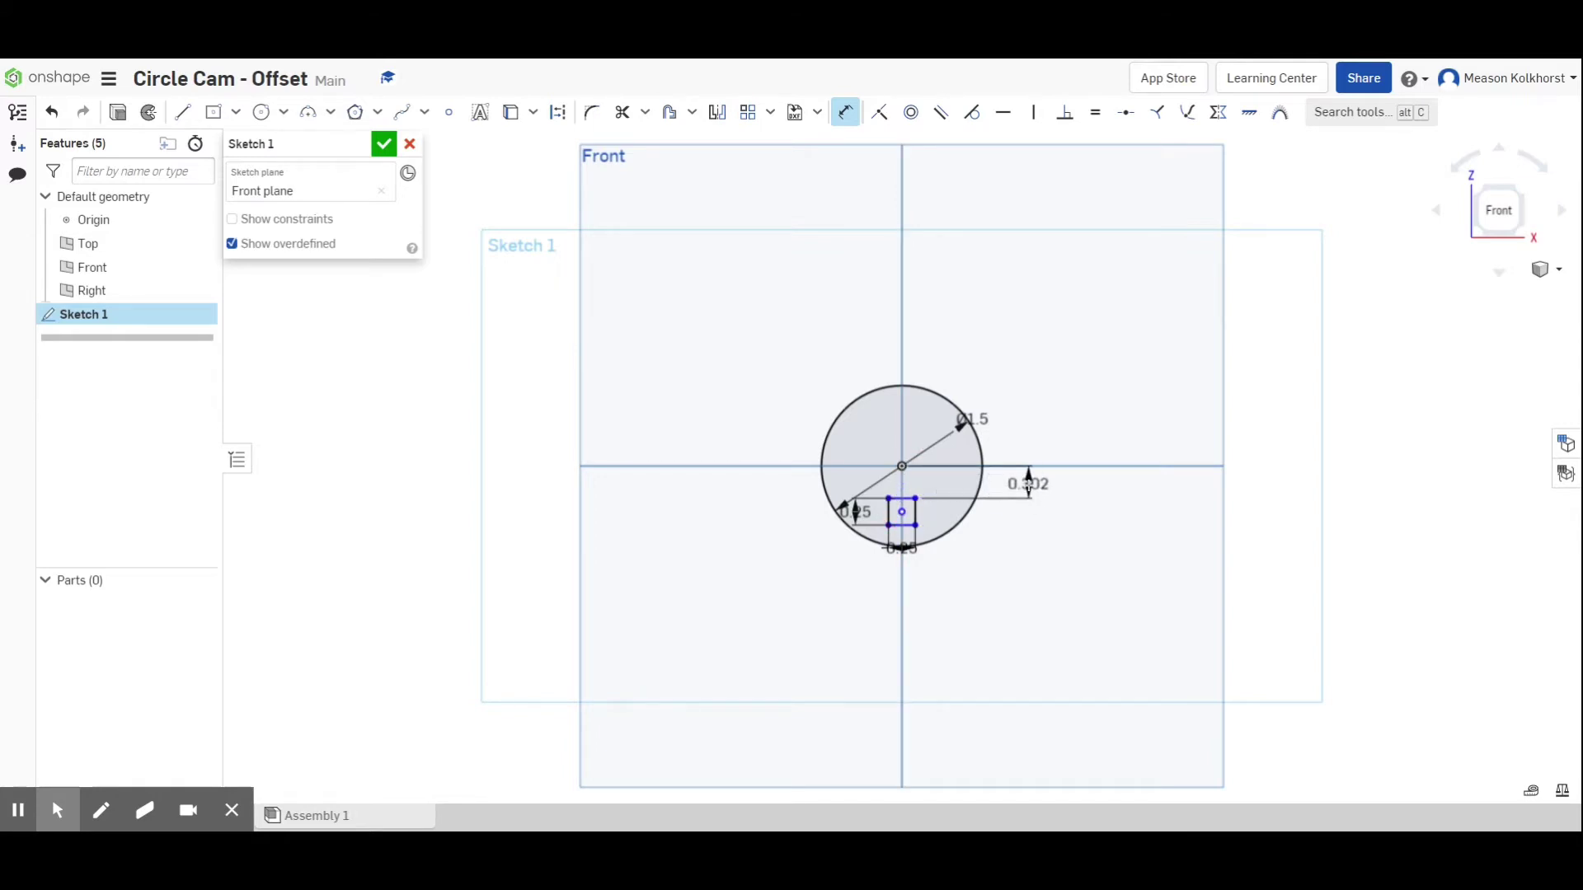
{"action": "left_click", "coordinate": [1028, 483]}
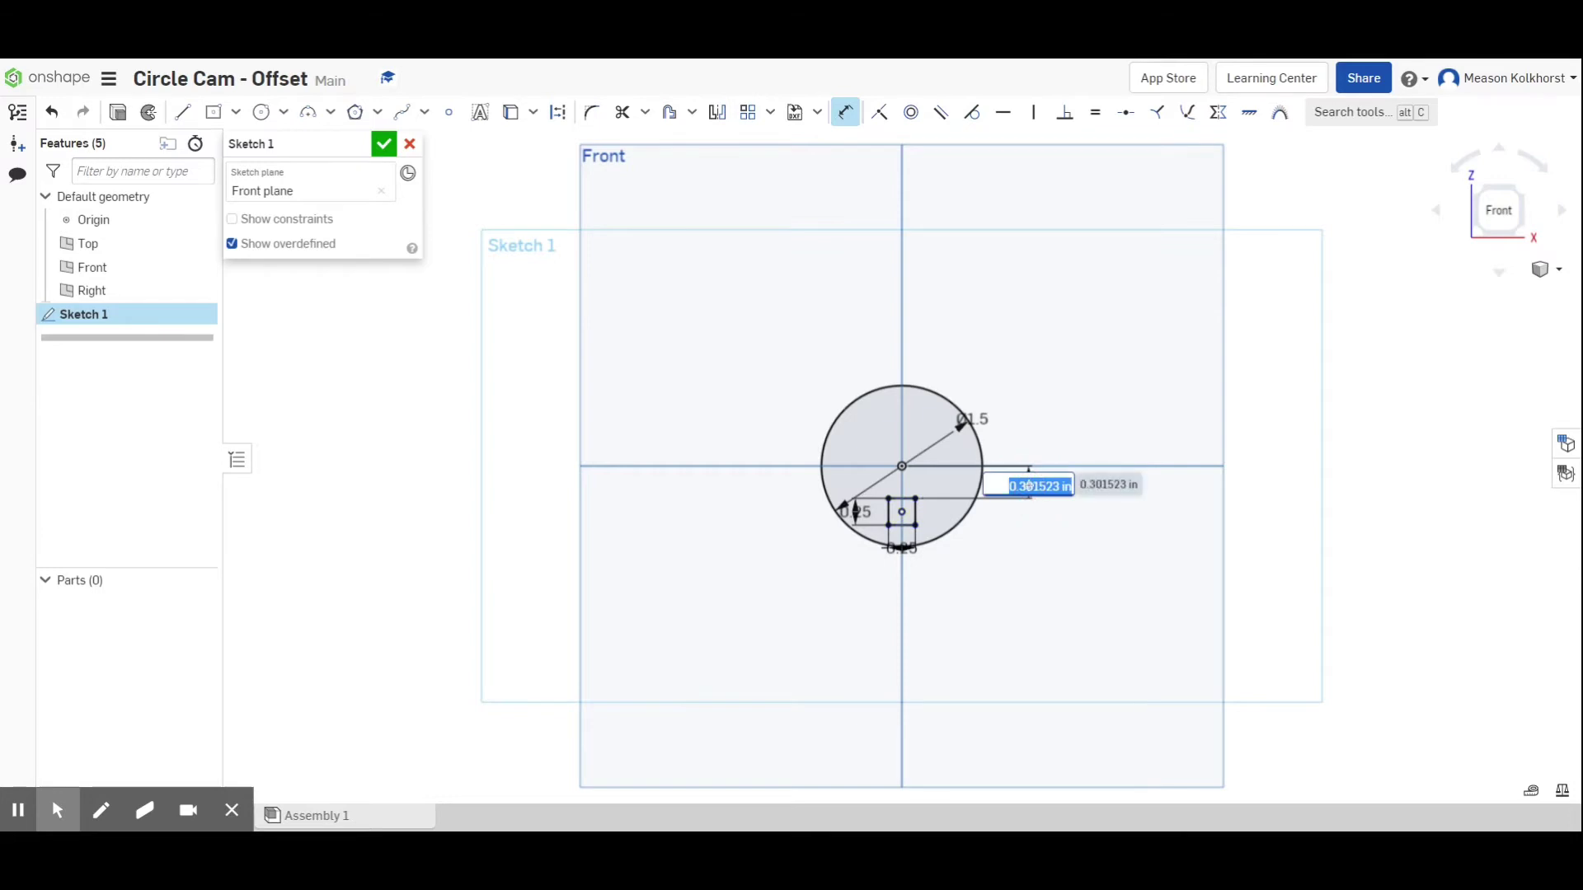
{"action": "type", "text": "0.35"}
{"action": "key", "text": "Return"}
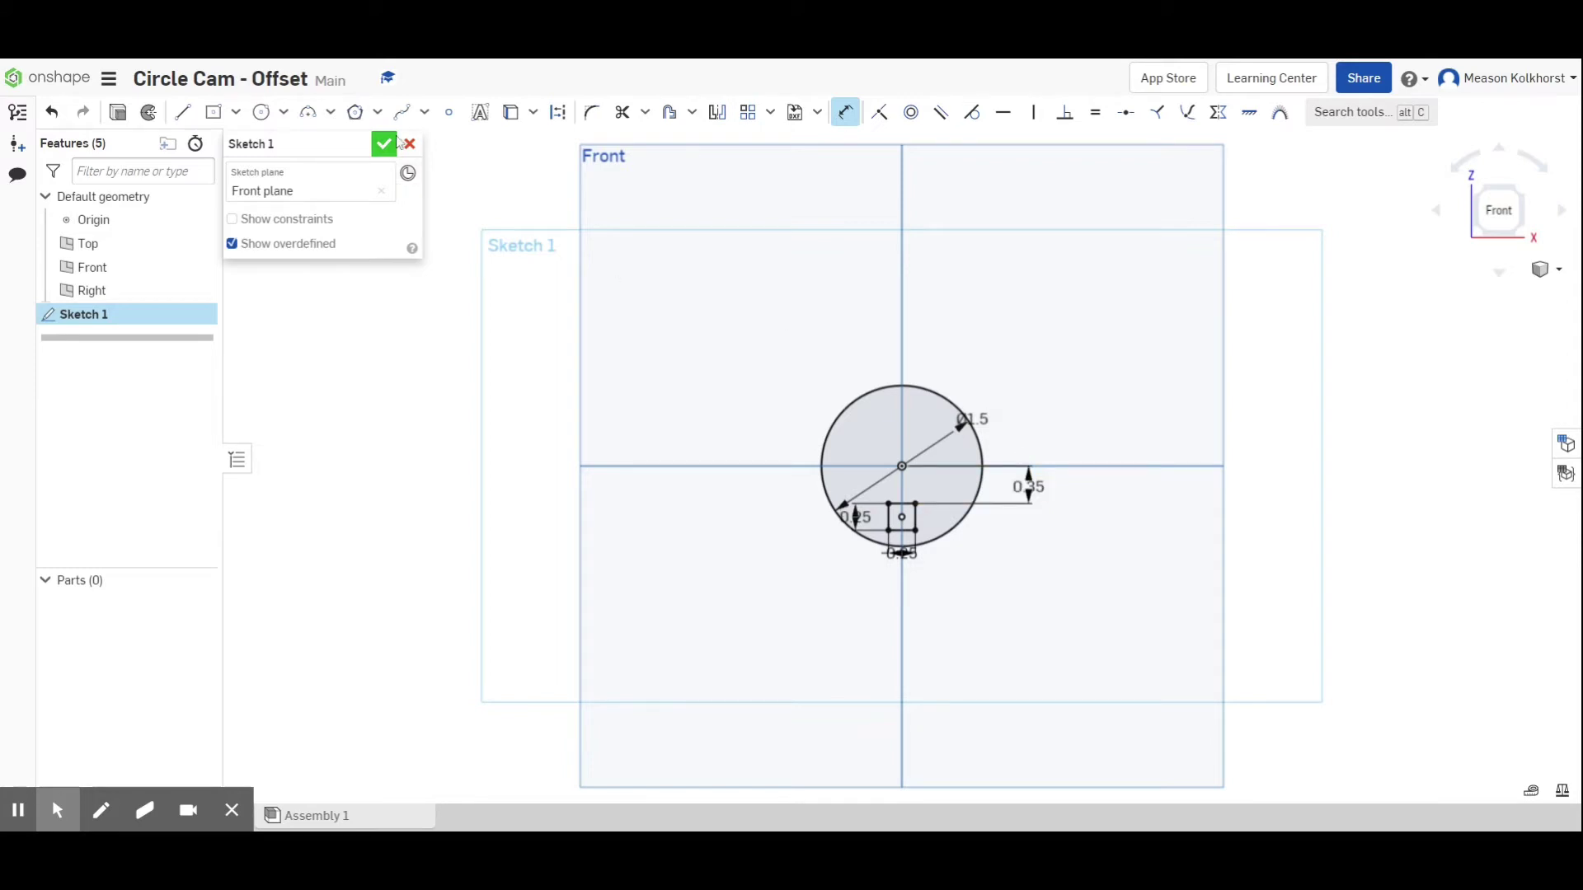
{"action": "left_click", "coordinate": [385, 146]}
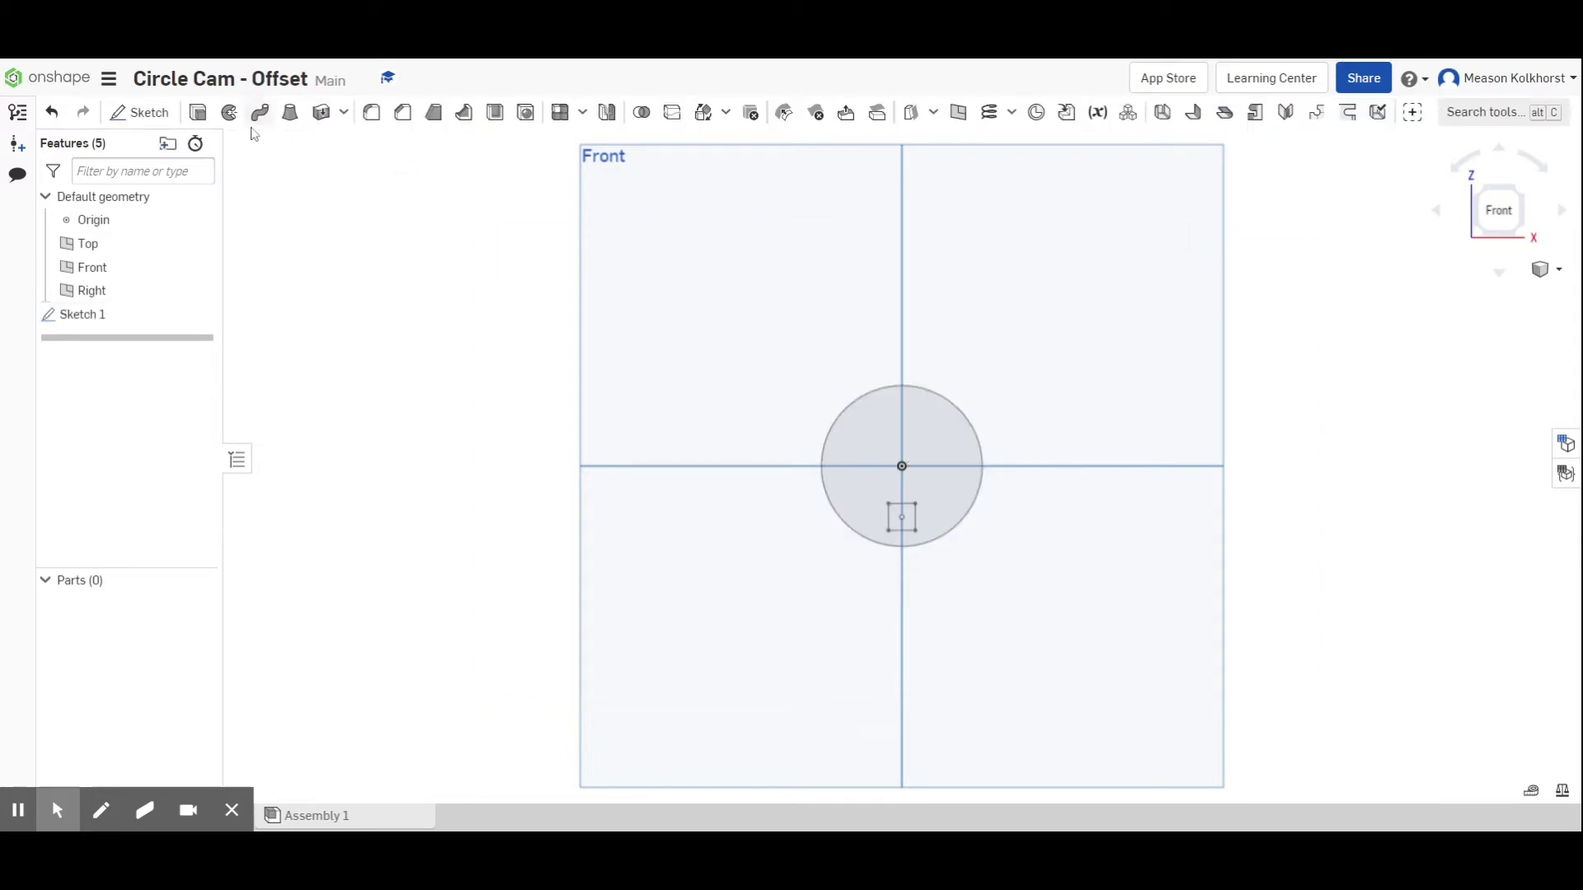
Extrude the circle region of Sketch 1 to create Part 1.
{"action": "left_click", "coordinate": [198, 112]}
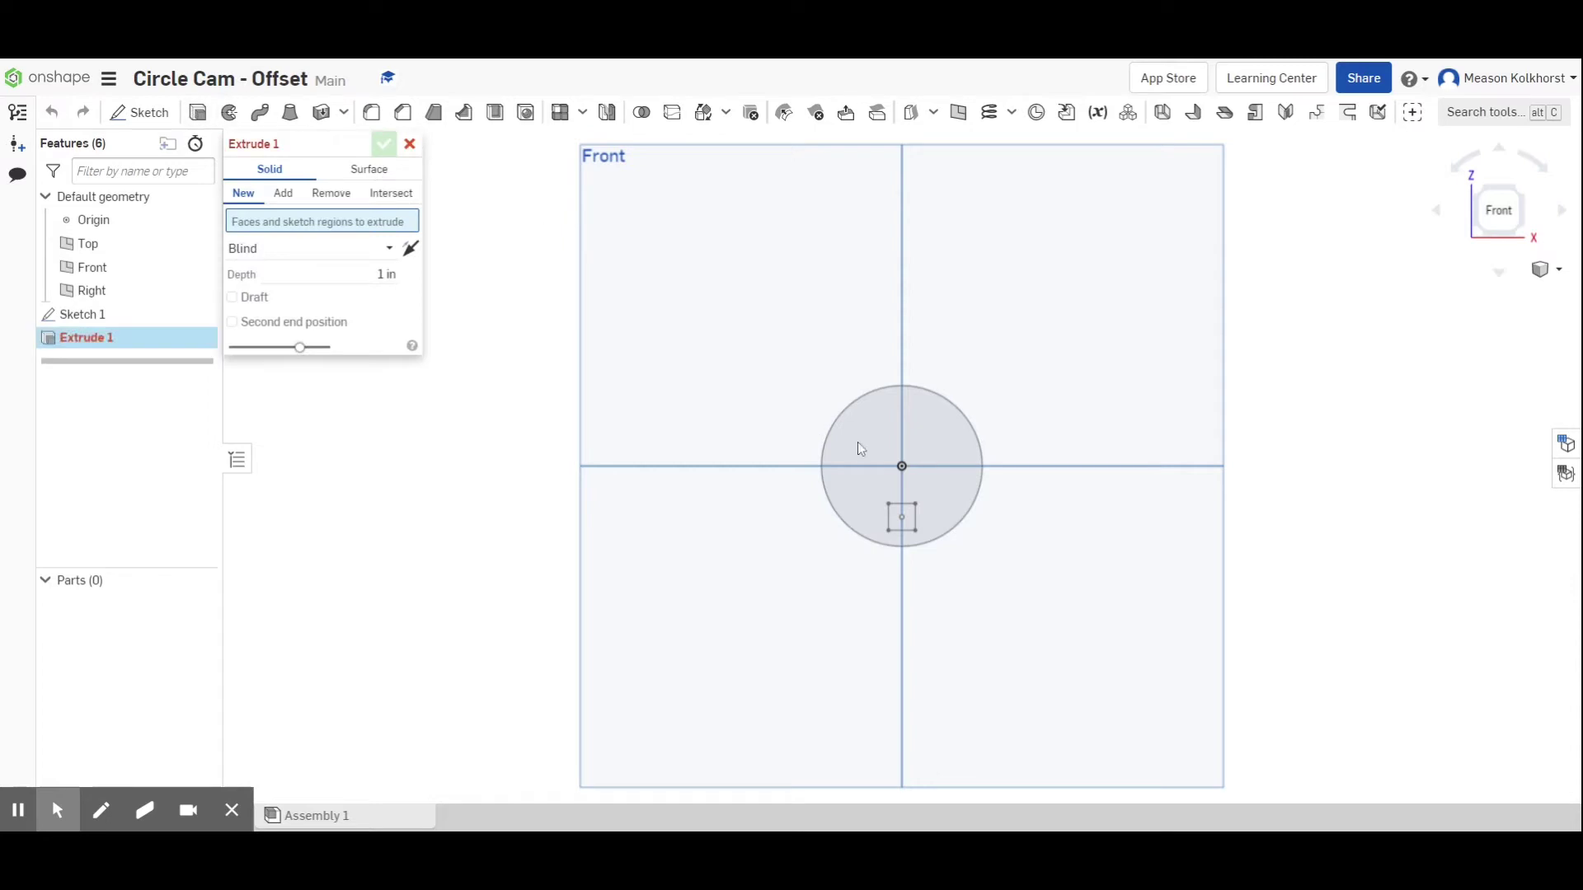
{"action": "left_click", "coordinate": [879, 447]}
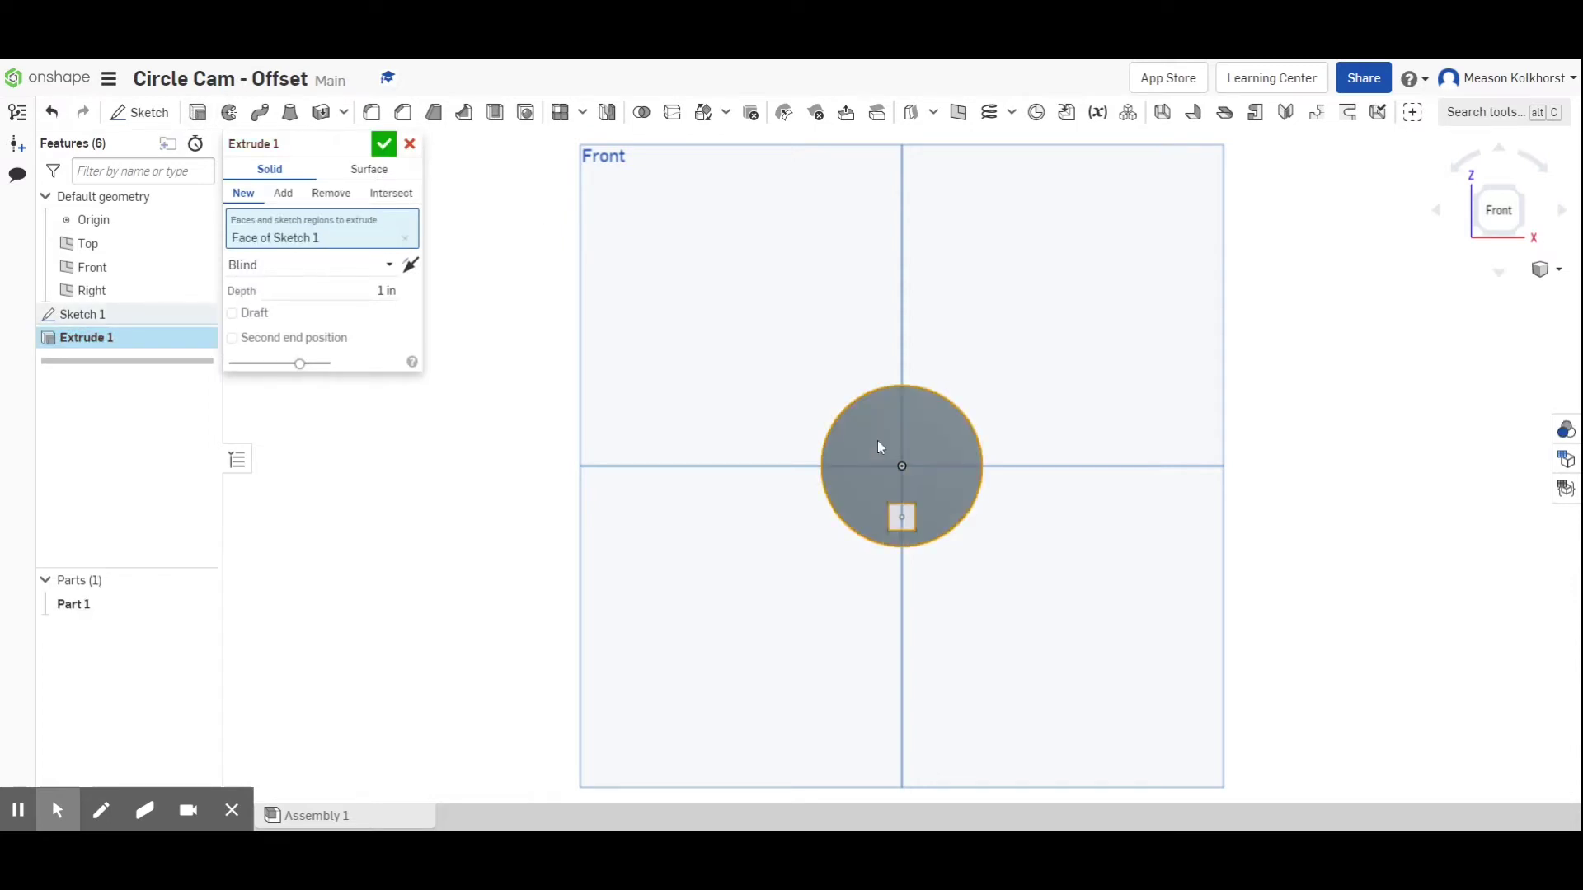
{"action": "left_click", "coordinate": [384, 144]}
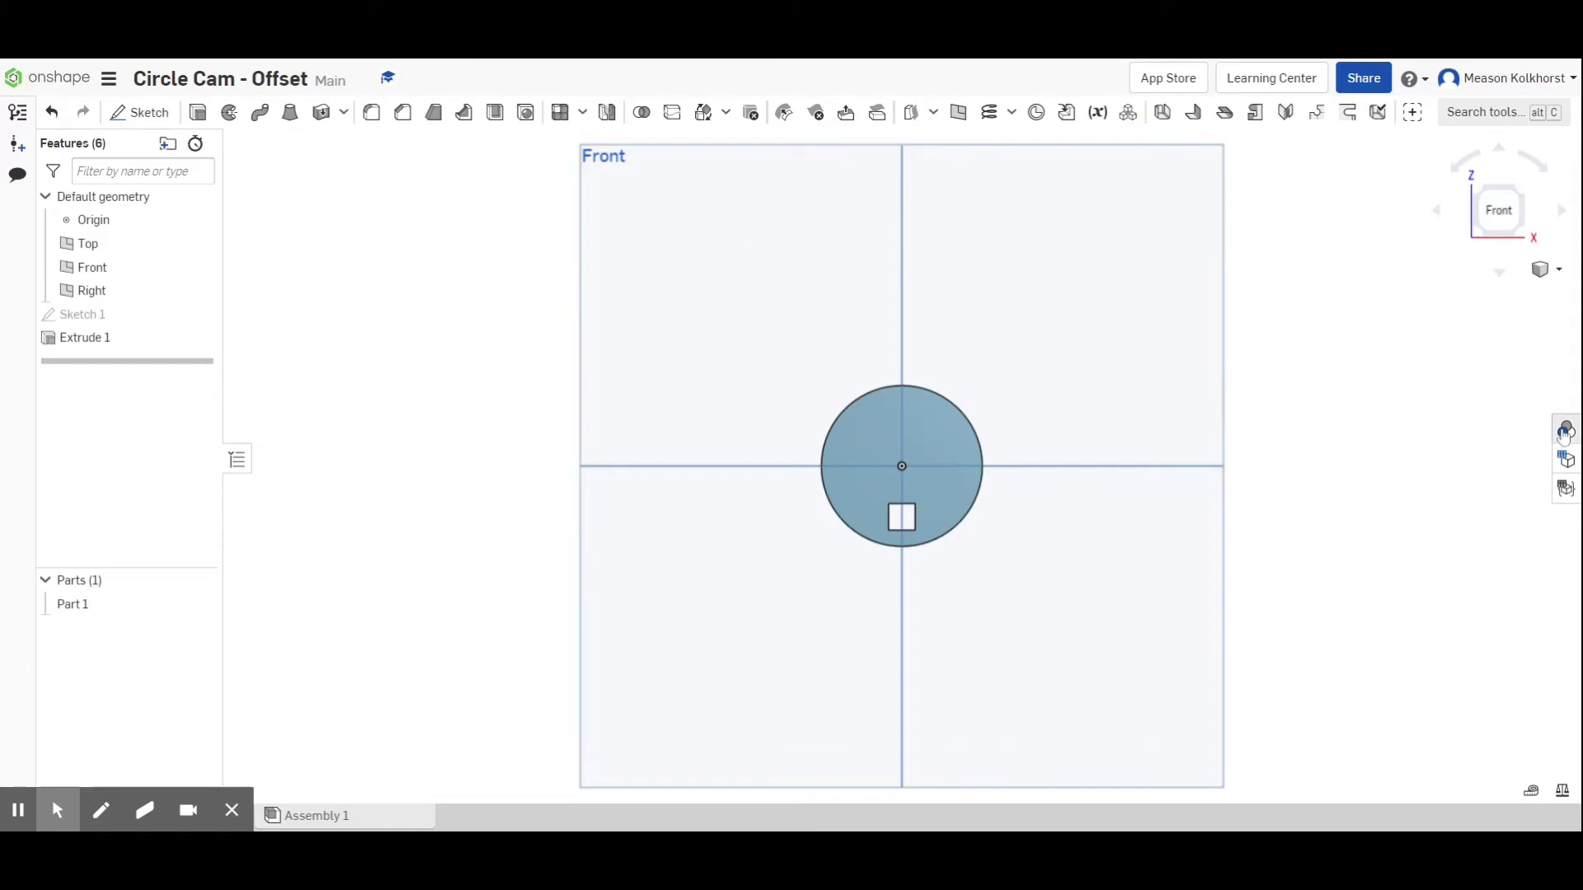
Set Part 1's appearance to green 488C29 and close the Appearances panel.
{"action": "left_click", "coordinate": [1565, 430]}
{"action": "left_click", "coordinate": [1343, 182]}
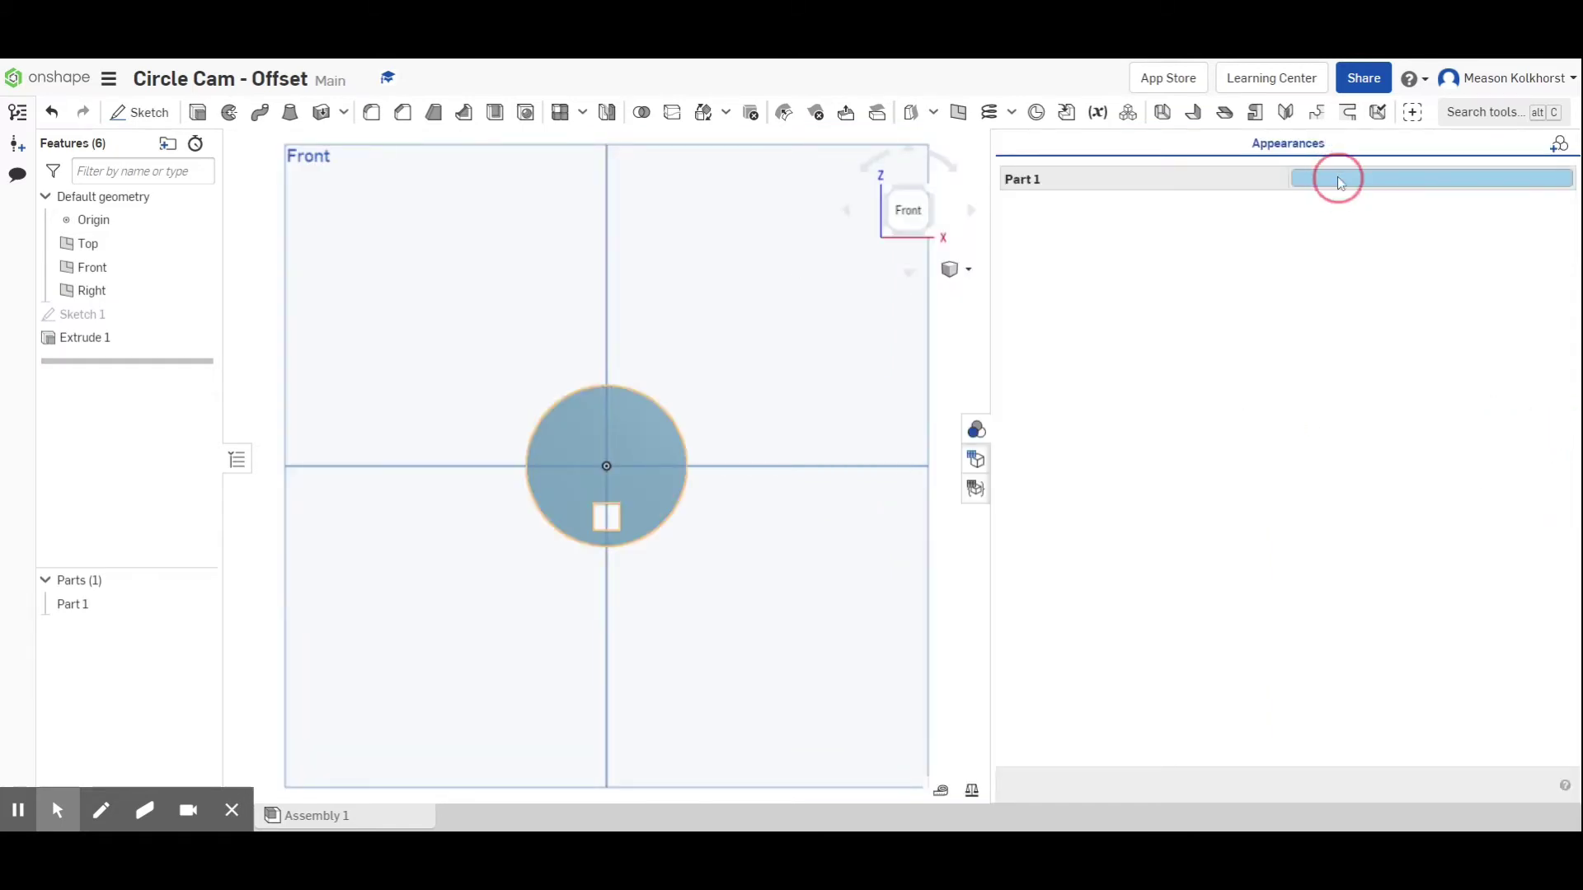
{"action": "left_click", "coordinate": [1337, 180]}
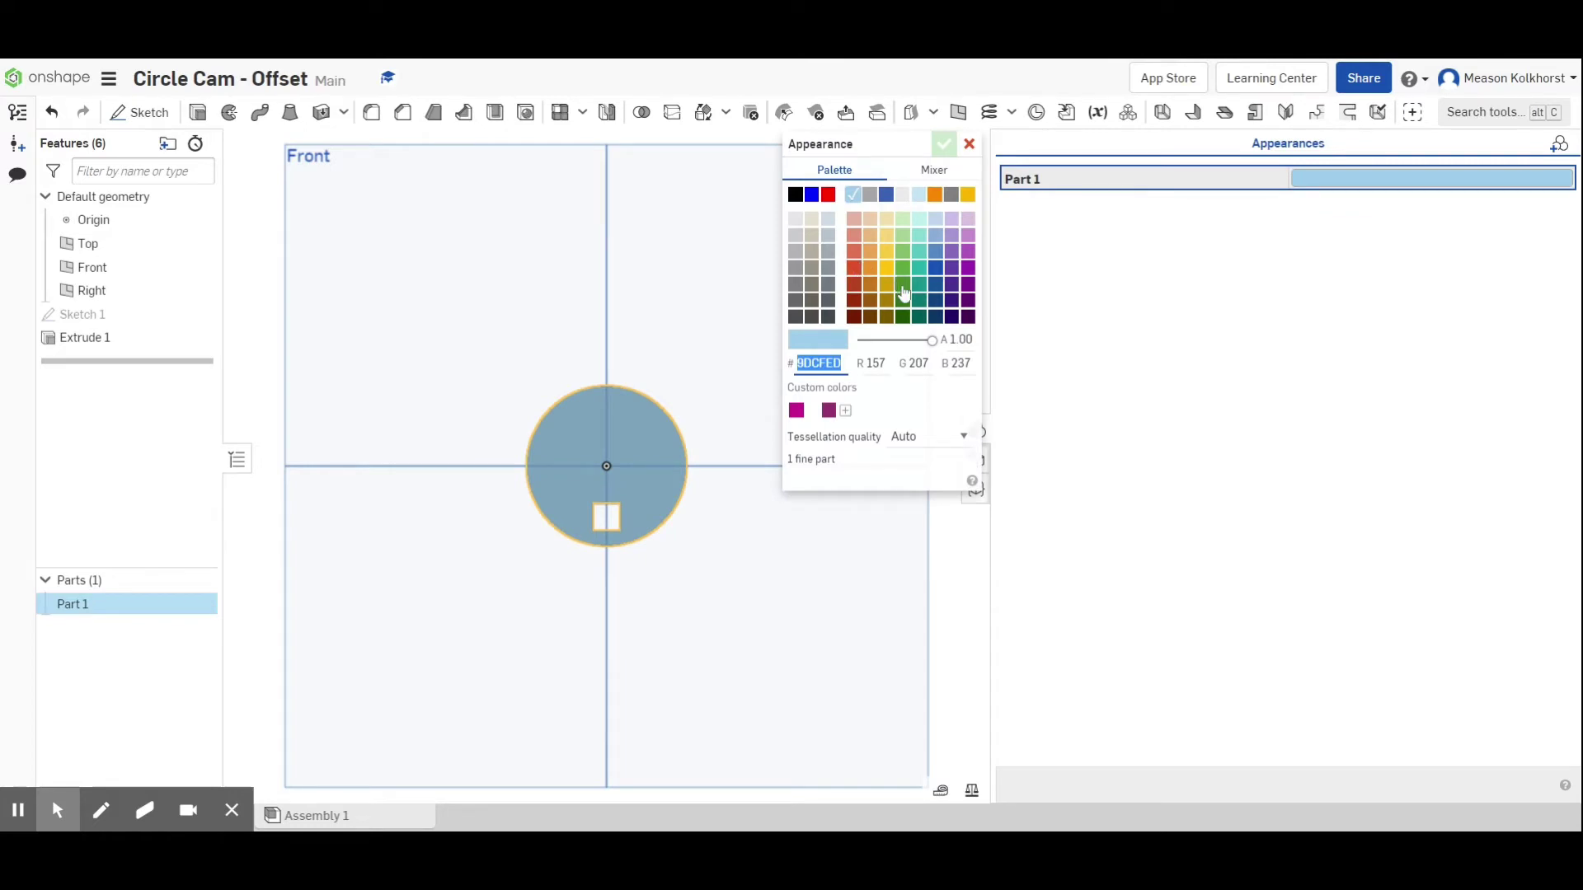
{"action": "left_click", "coordinate": [903, 284]}
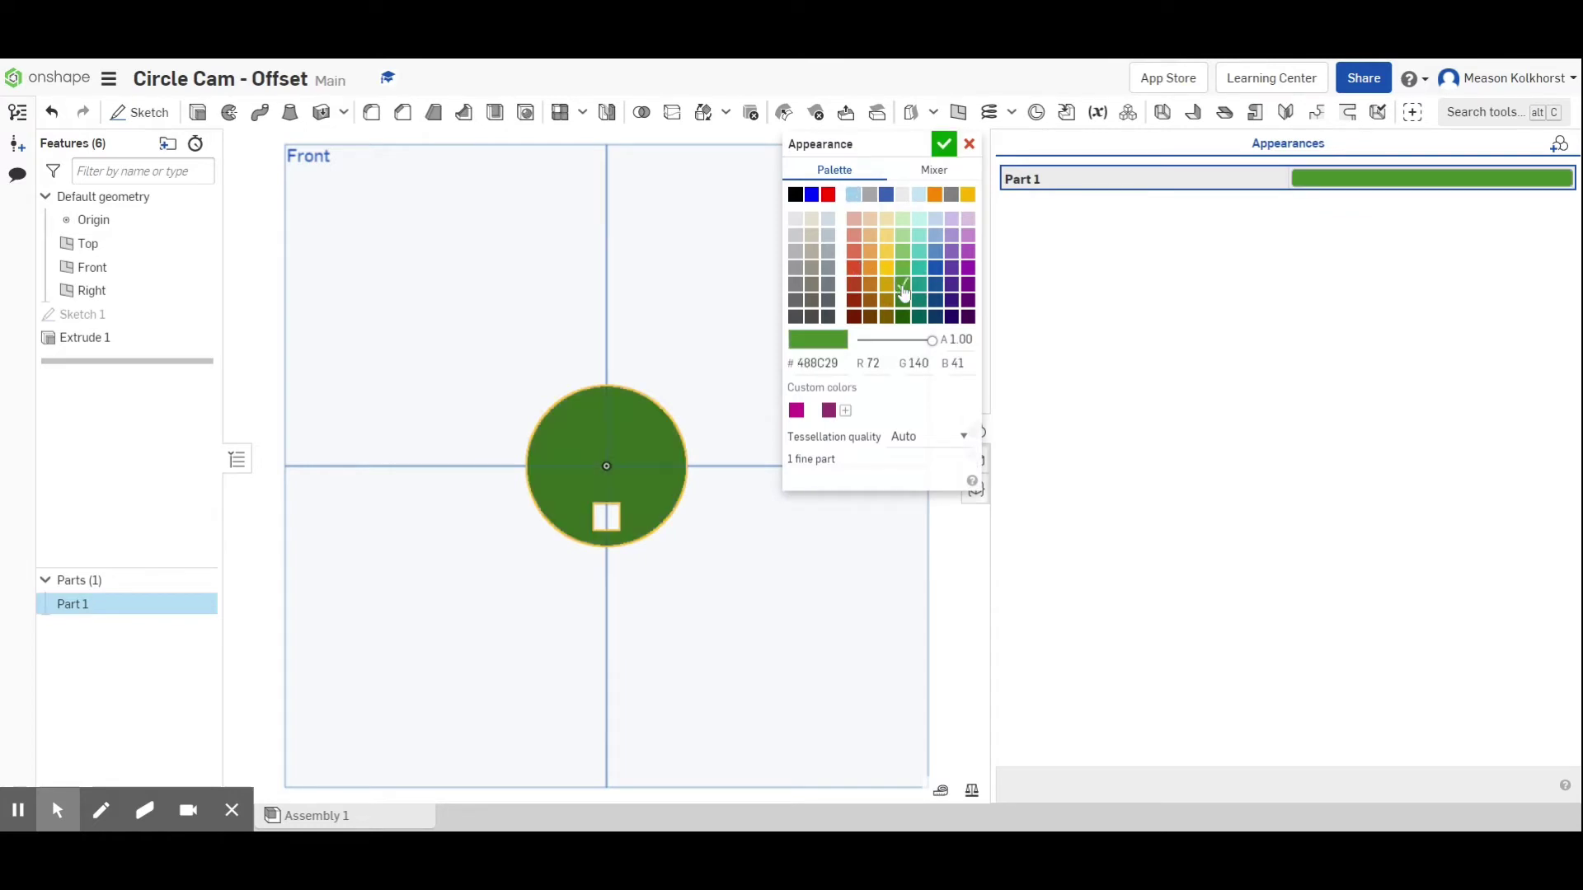
{"action": "left_click", "coordinate": [944, 145]}
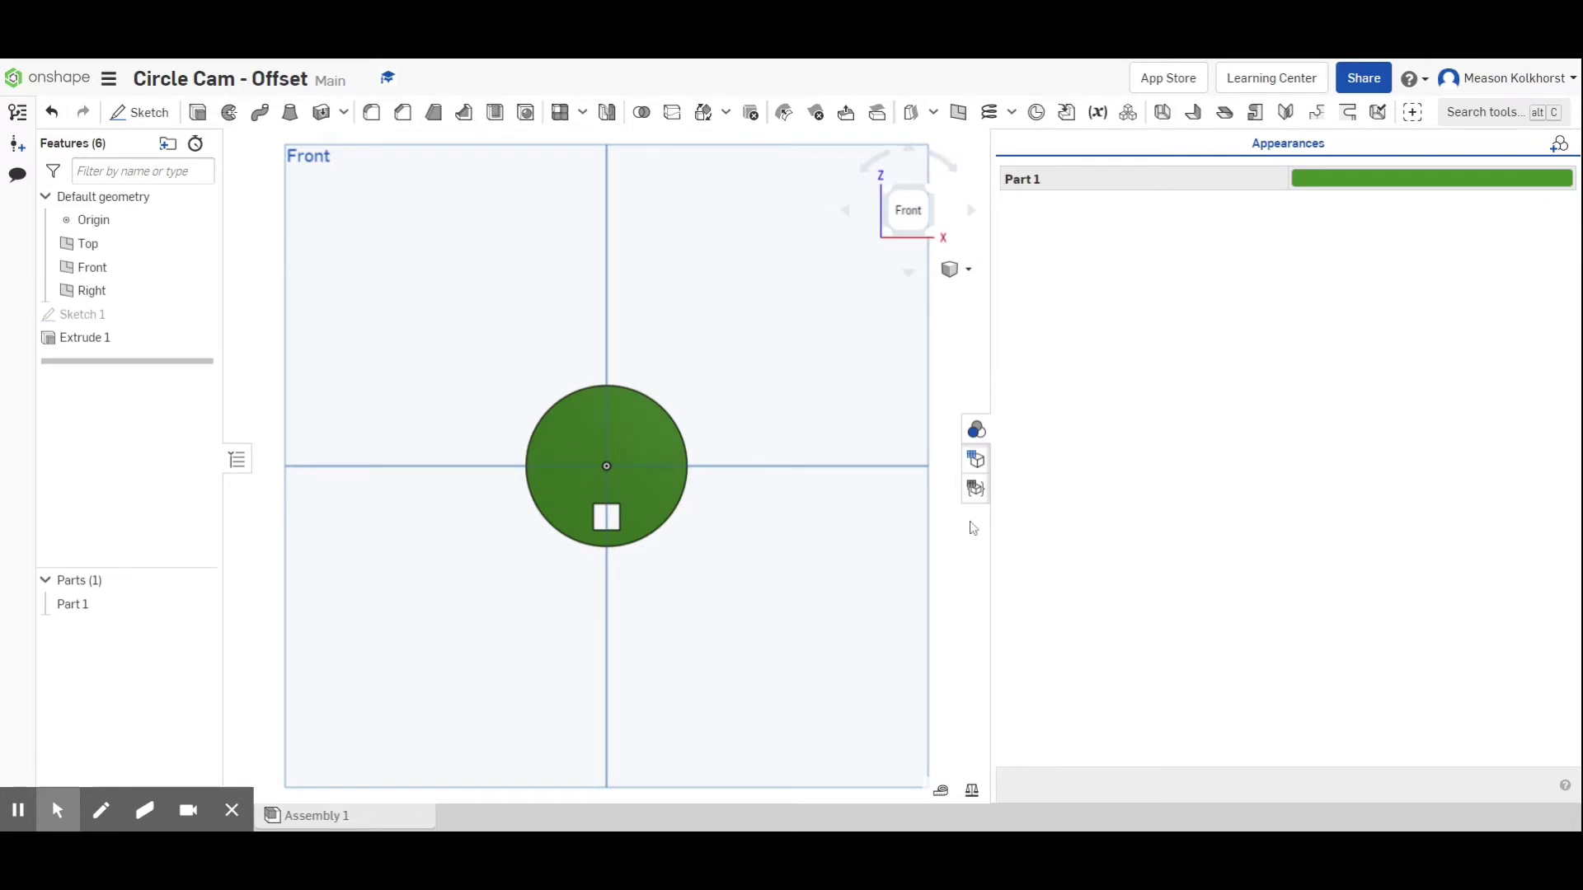
{"action": "left_click", "coordinate": [975, 429]}
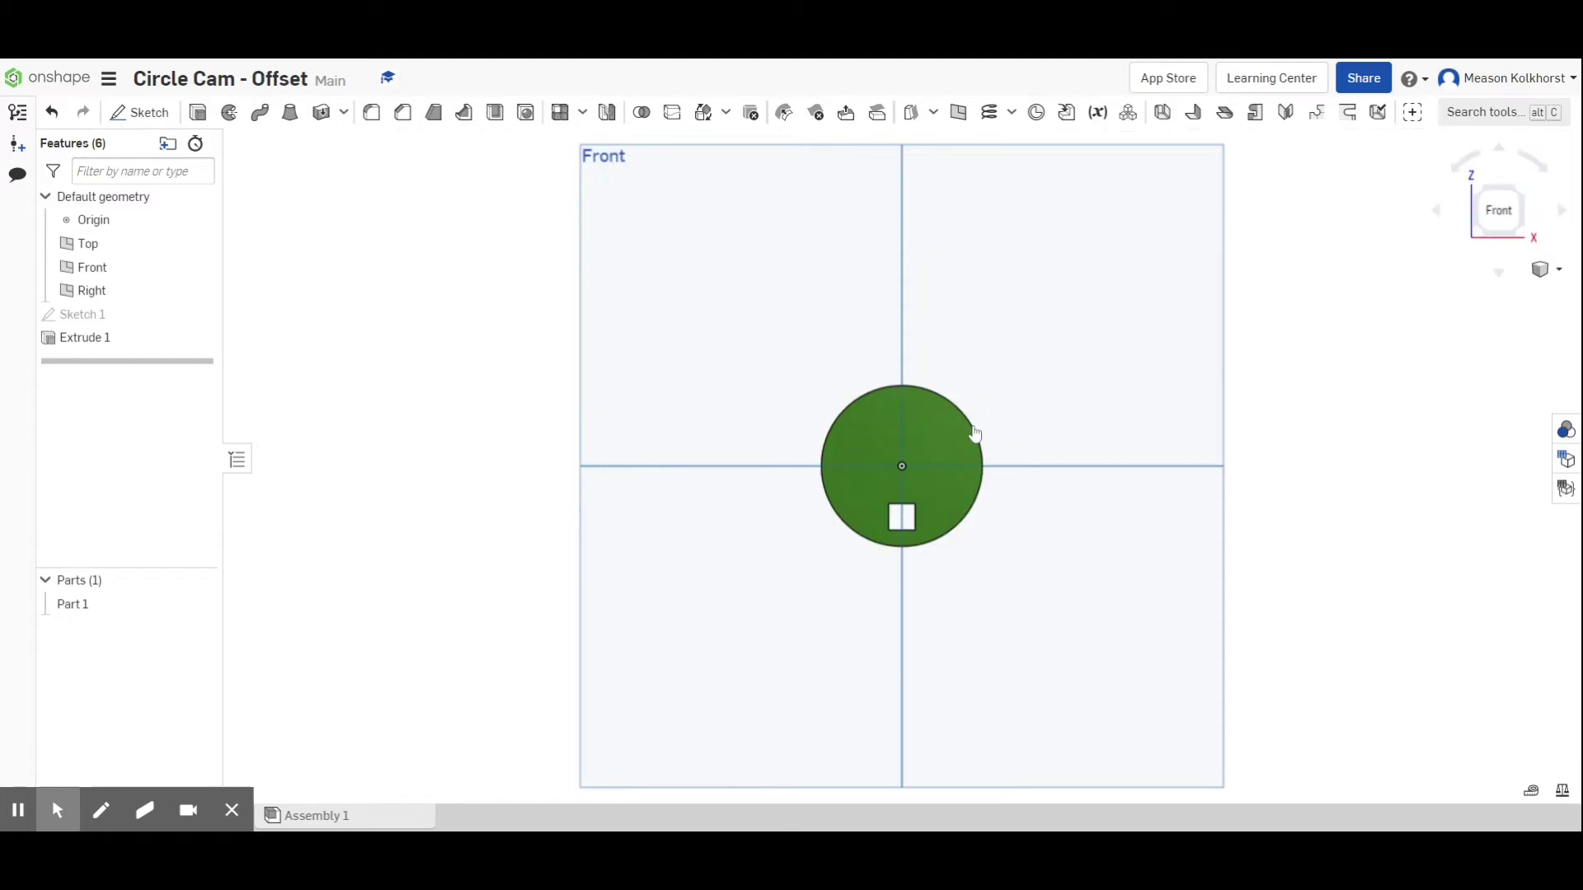
Edit Extrude 1 so its depth is 0.25 in instead of 1 in.
{"action": "left_click", "coordinate": [1523, 202]}
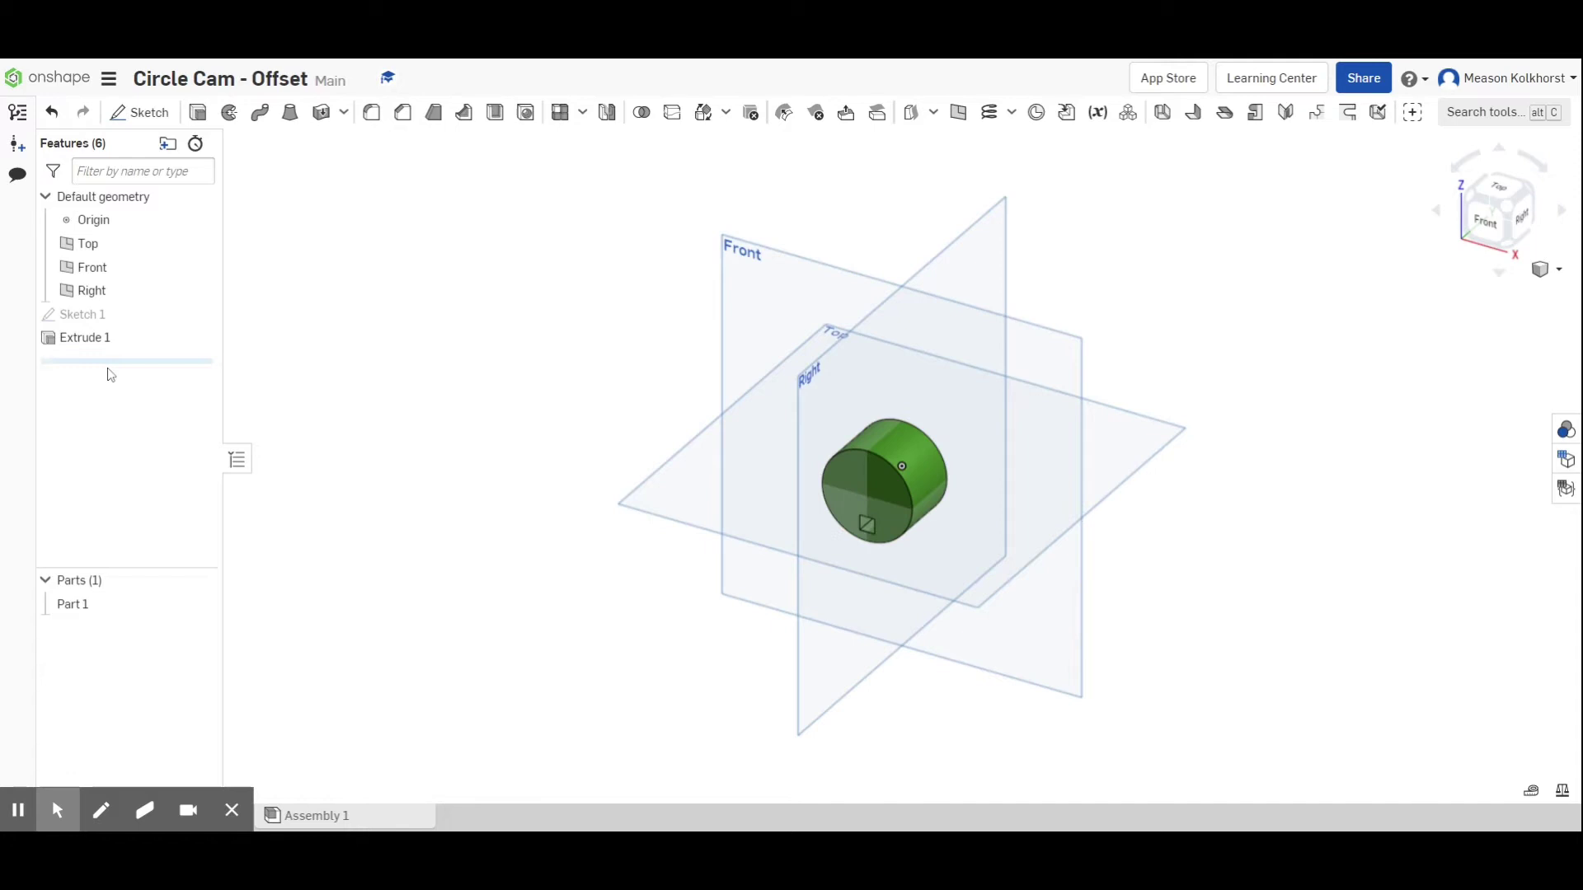
{"action": "double_click", "coordinate": [141, 338]}
{"action": "left_click", "coordinate": [387, 290]}
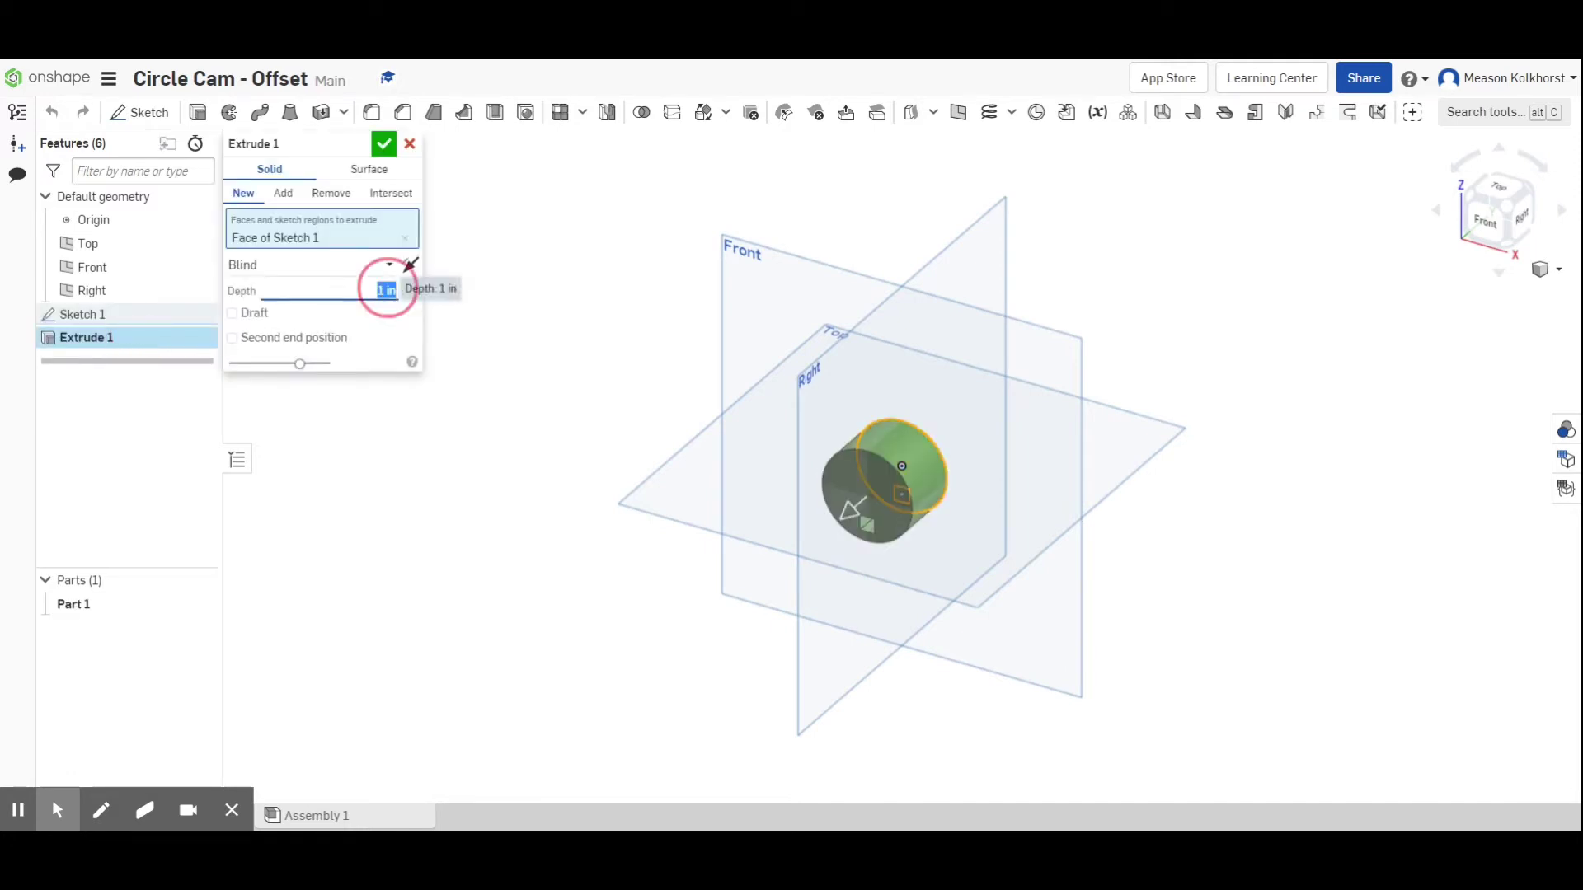
{"action": "key", "text": "BackSpace"}
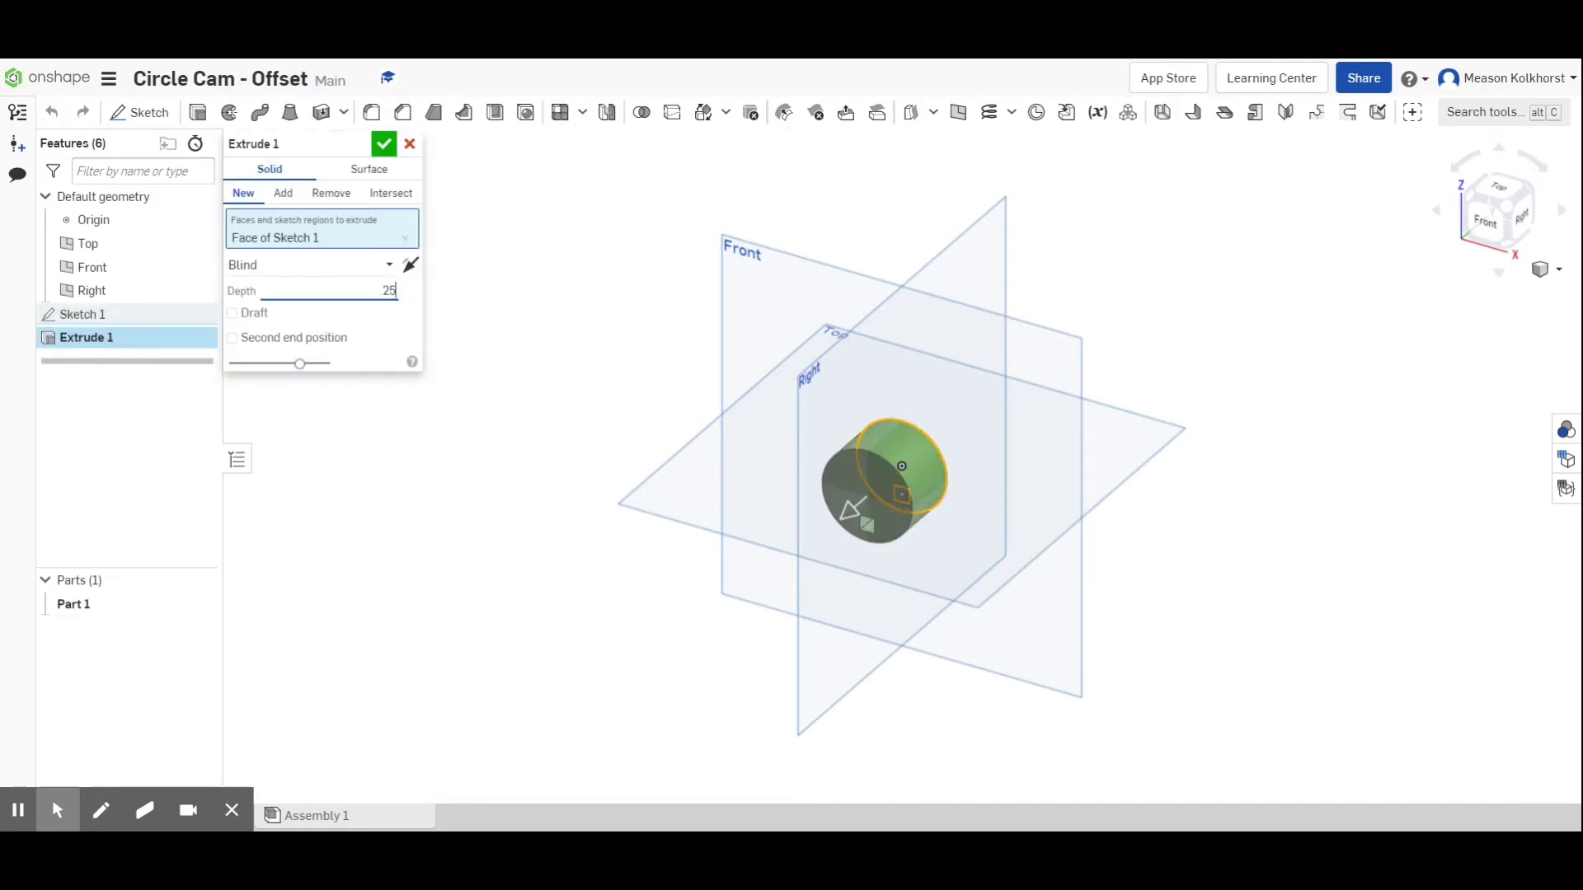
{"action": "type", "text": ".25"}
{"action": "key", "text": "Return"}
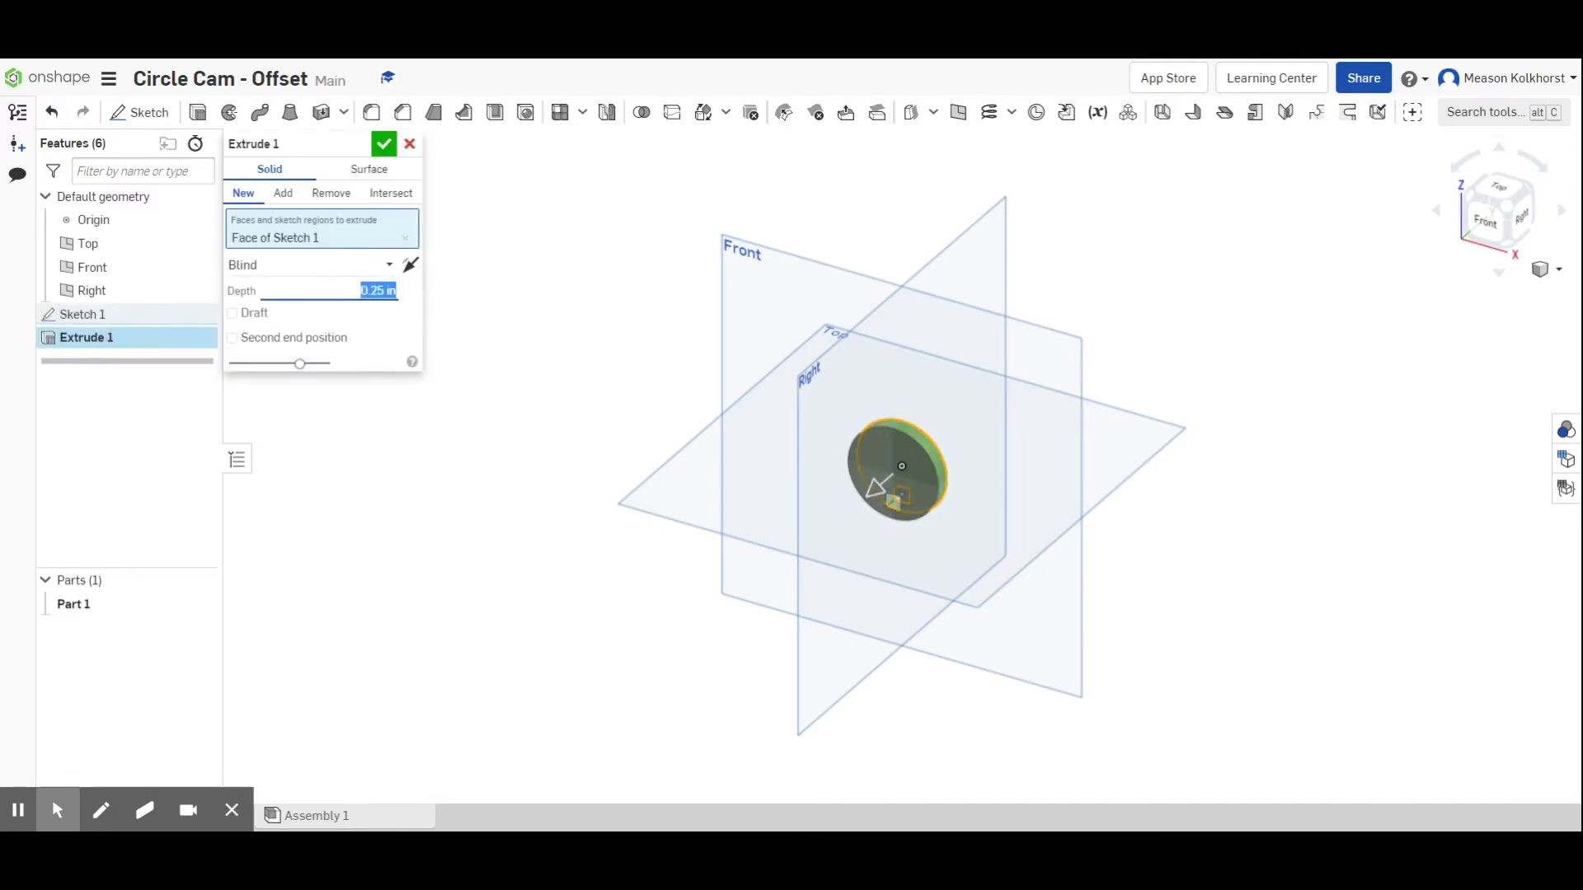
{"action": "left_click", "coordinate": [383, 143]}
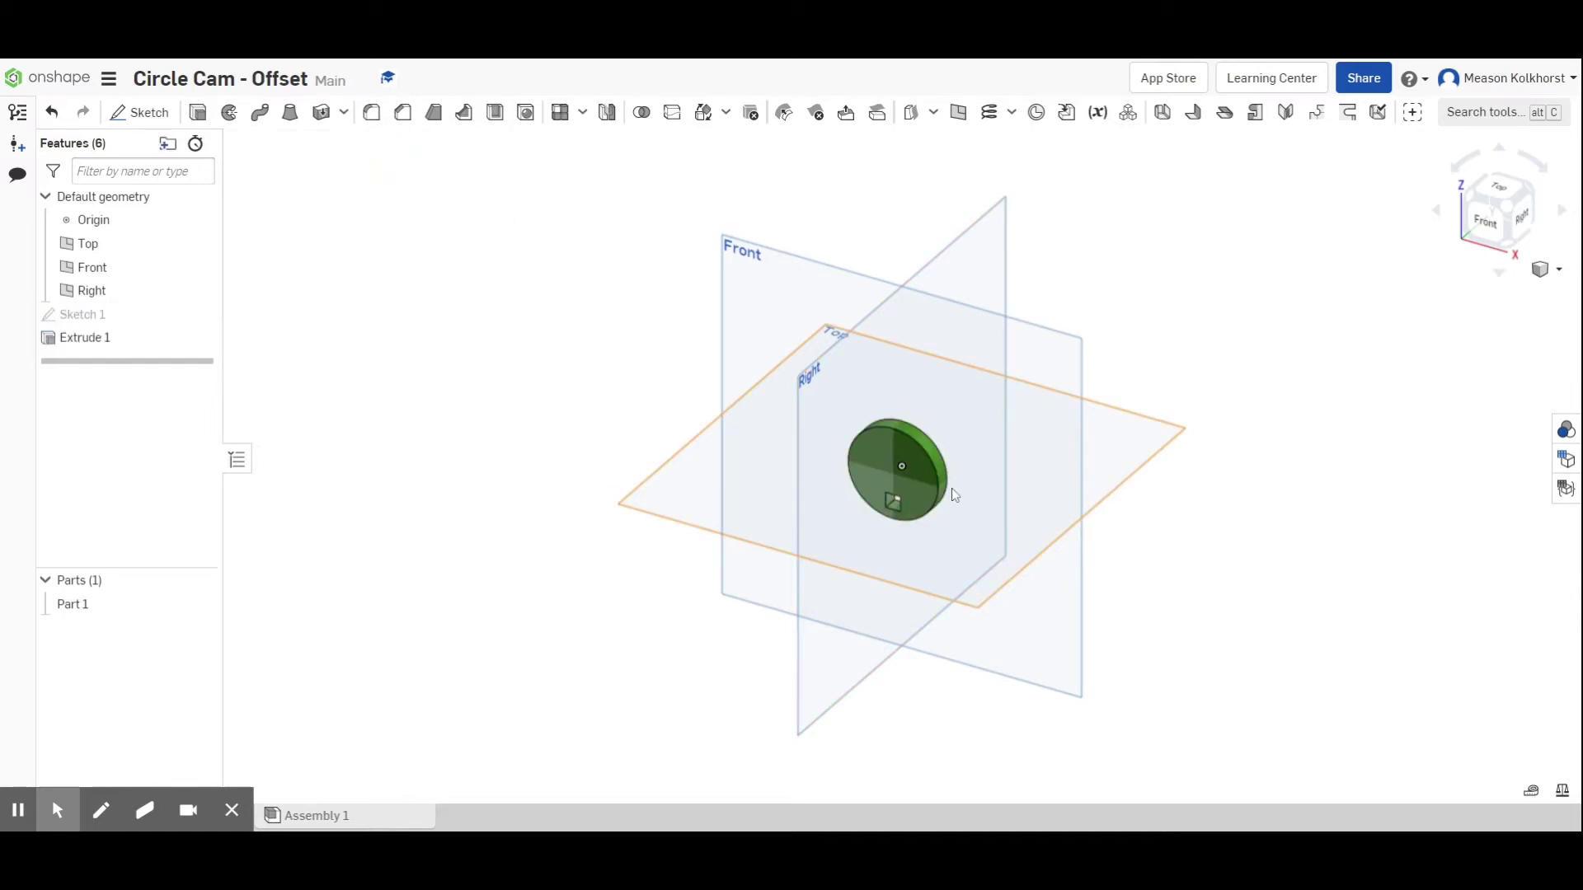
{"action": "scroll", "coordinate": [954, 495], "scroll_direction": "up", "scroll_amount": 5}
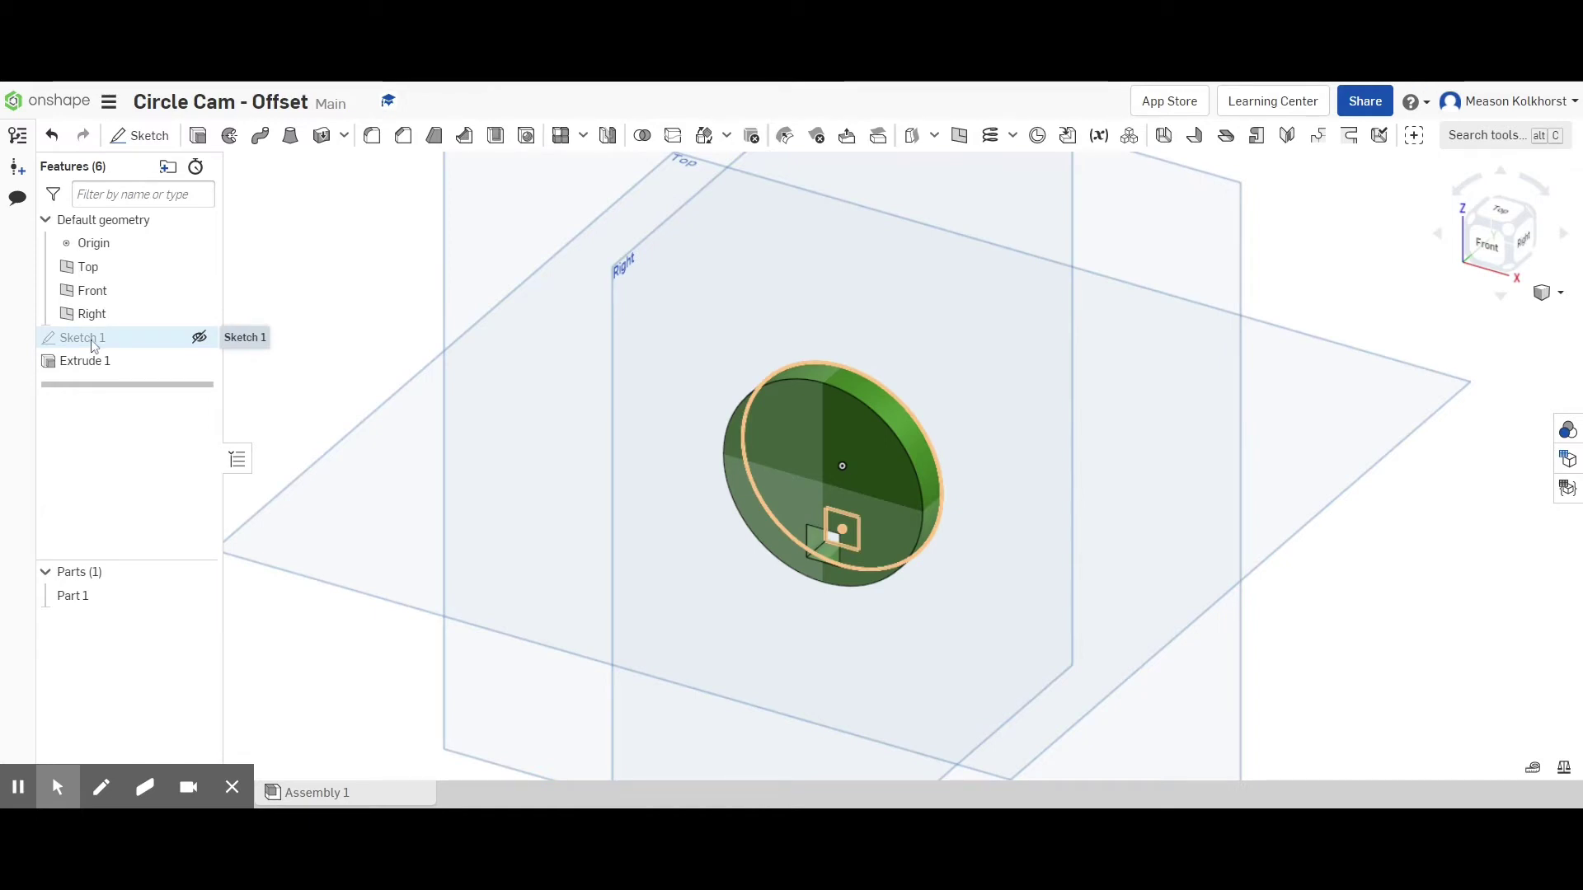
{"action": "double_click", "coordinate": [93, 343]}
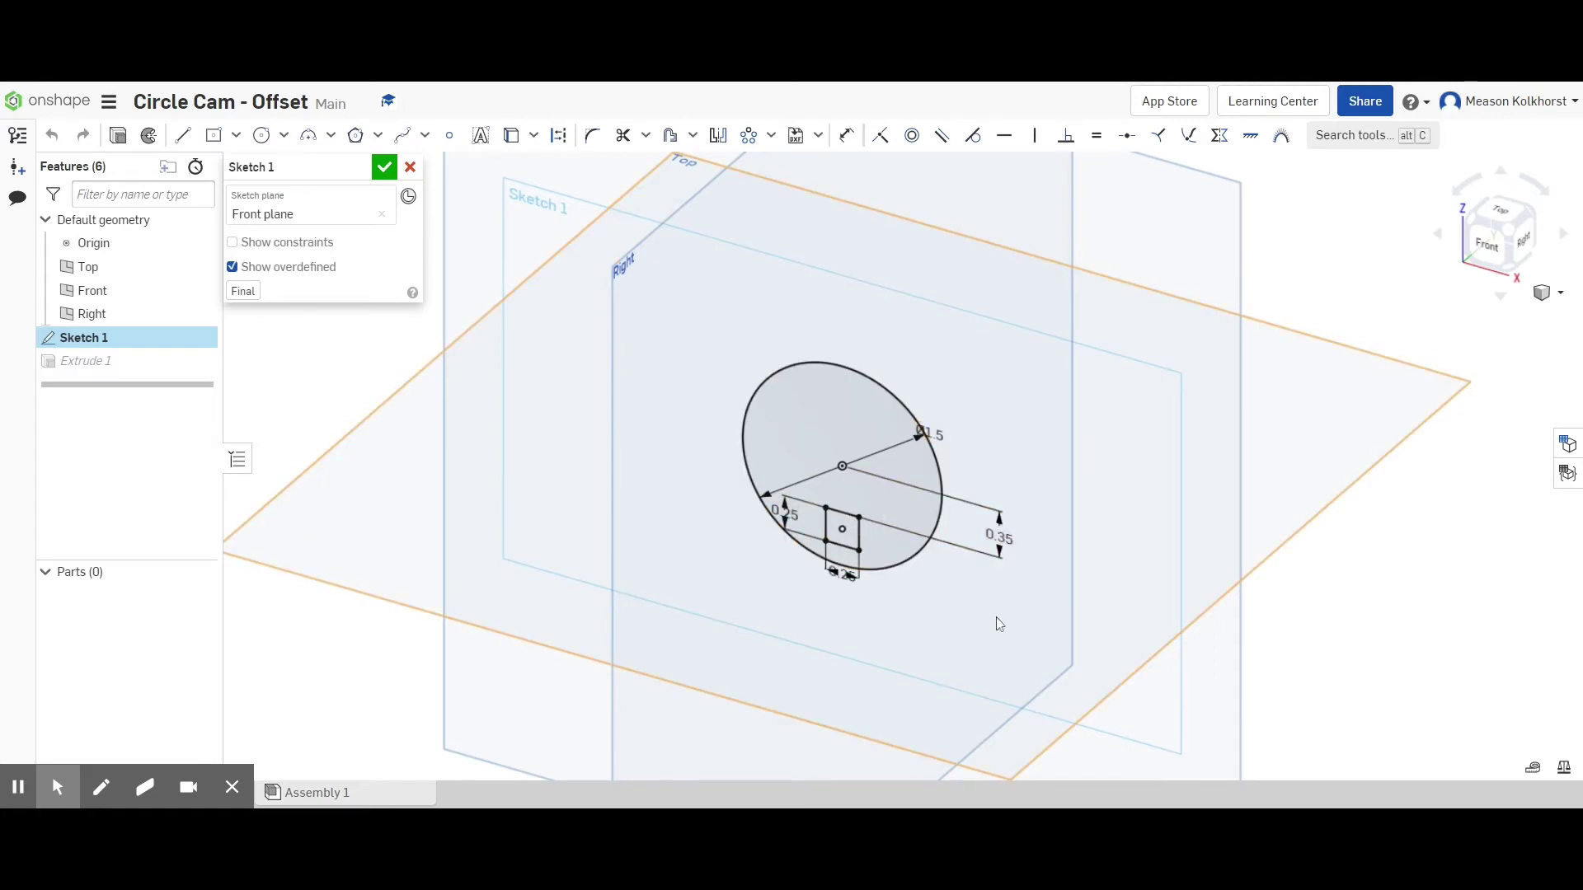
{"action": "scroll", "coordinate": [907, 475], "scroll_direction": "down", "scroll_amount": 5}
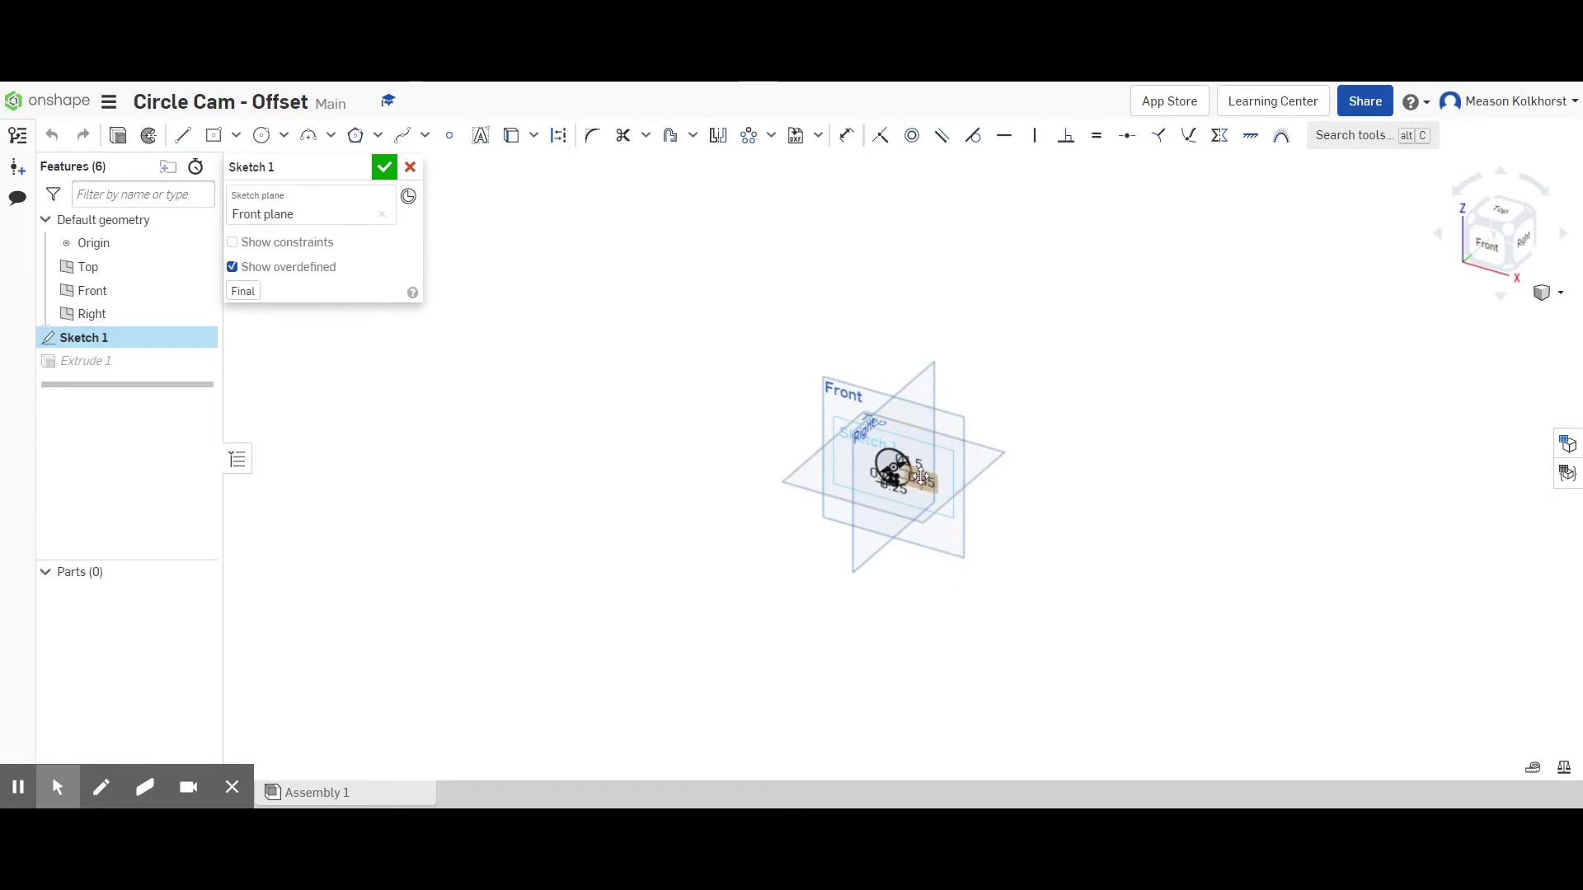
{"action": "scroll", "coordinate": [932, 482], "scroll_direction": "up", "scroll_amount": 10}
{"action": "scroll", "coordinate": [797, 443], "scroll_direction": "up", "scroll_amount": 2}
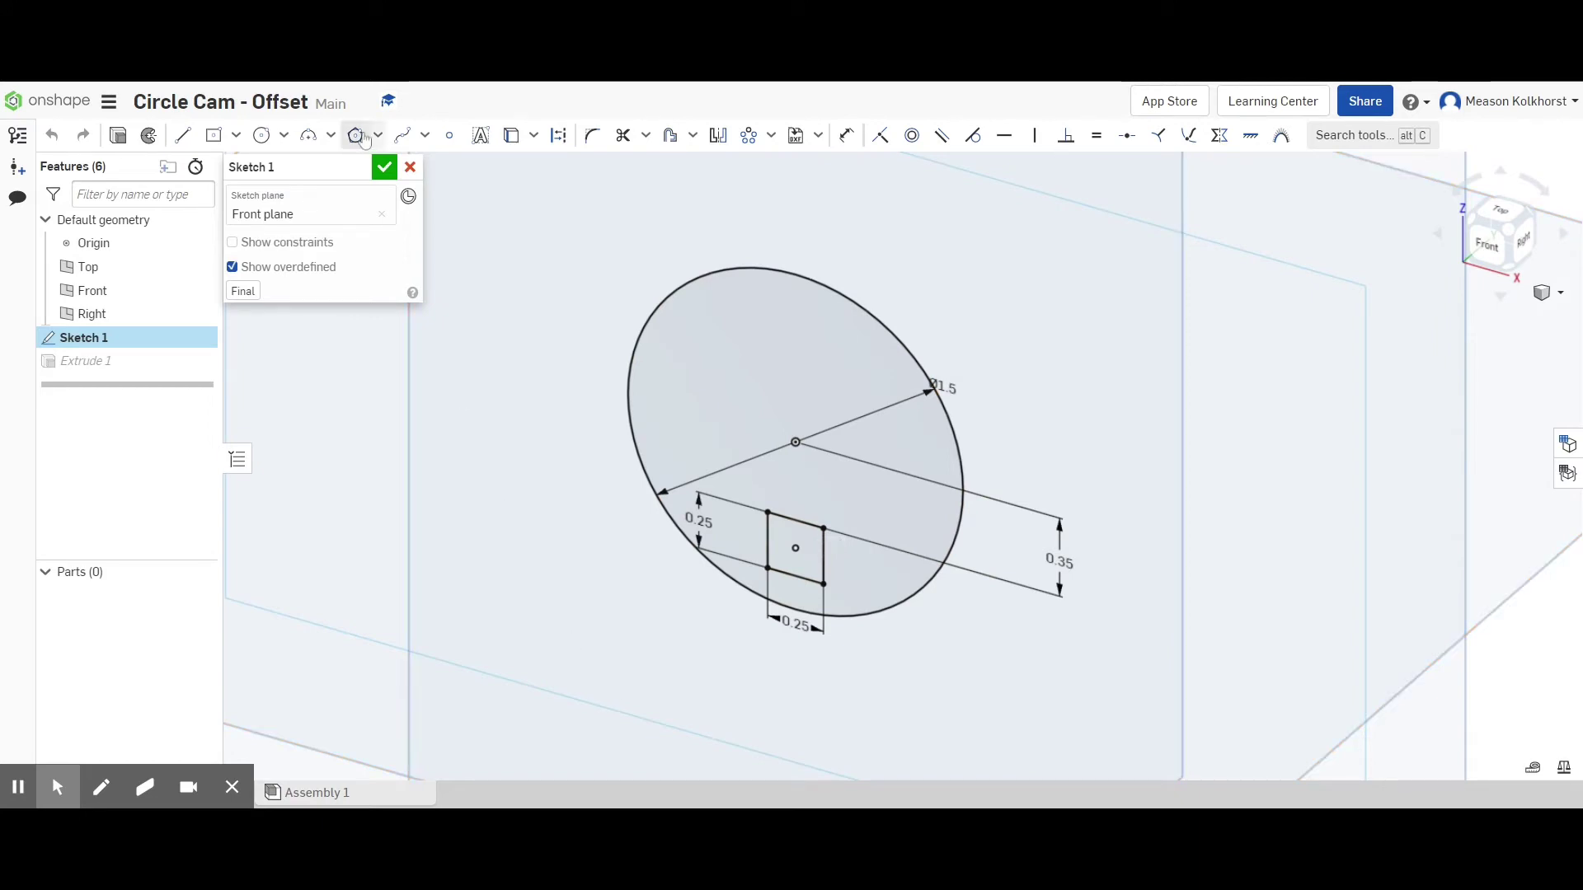
{"action": "left_click", "coordinate": [384, 167]}
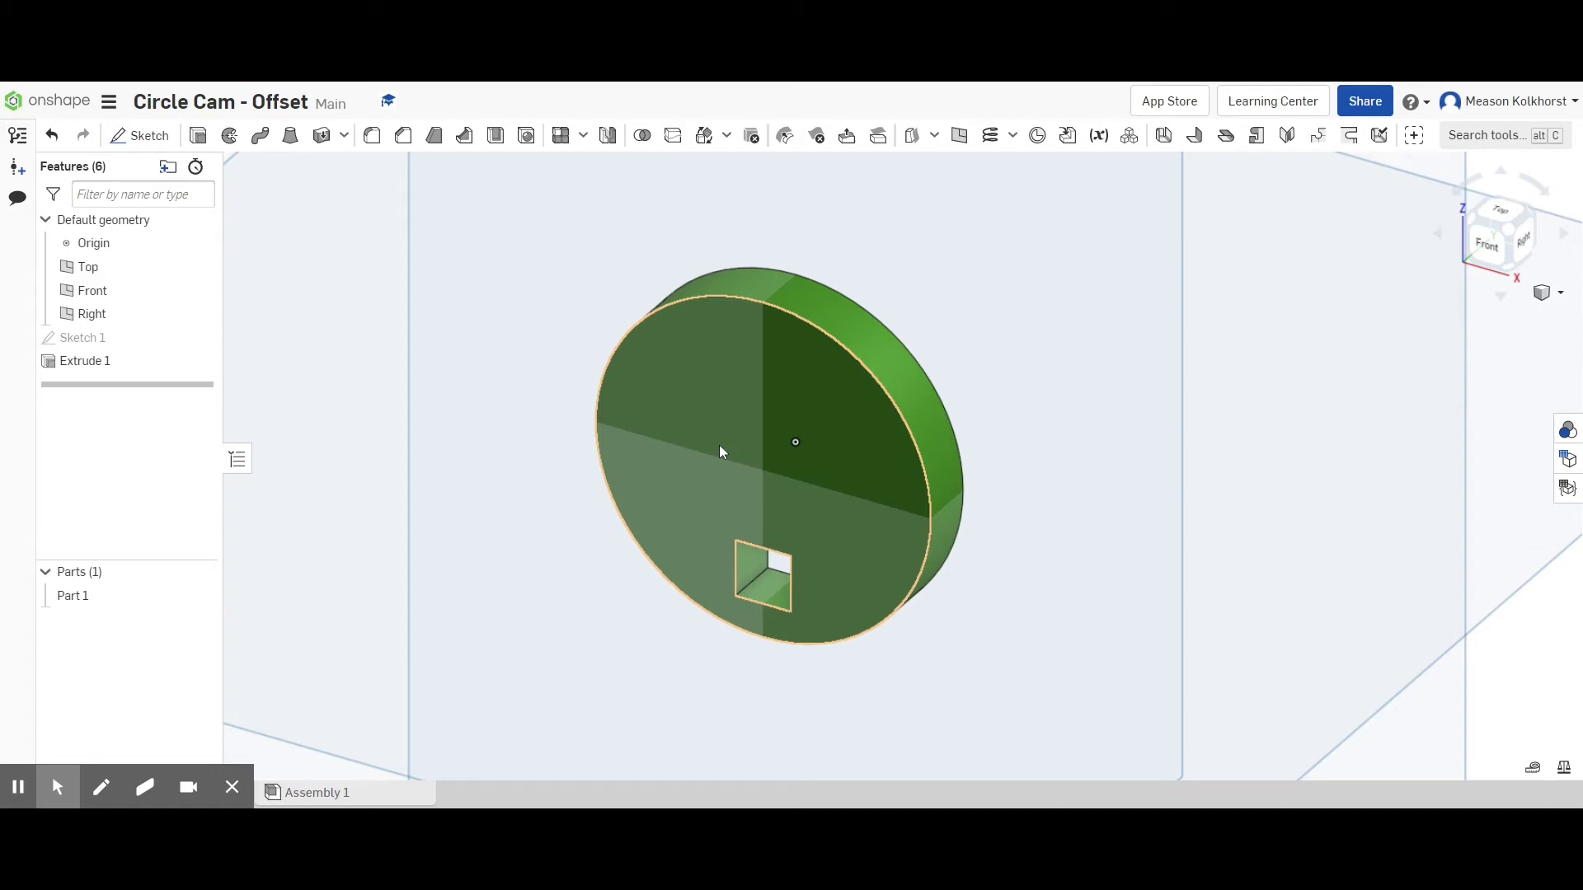
View the cam from the front and begin Sketch 2 on its front face.
{"action": "left_click", "coordinate": [1482, 254]}
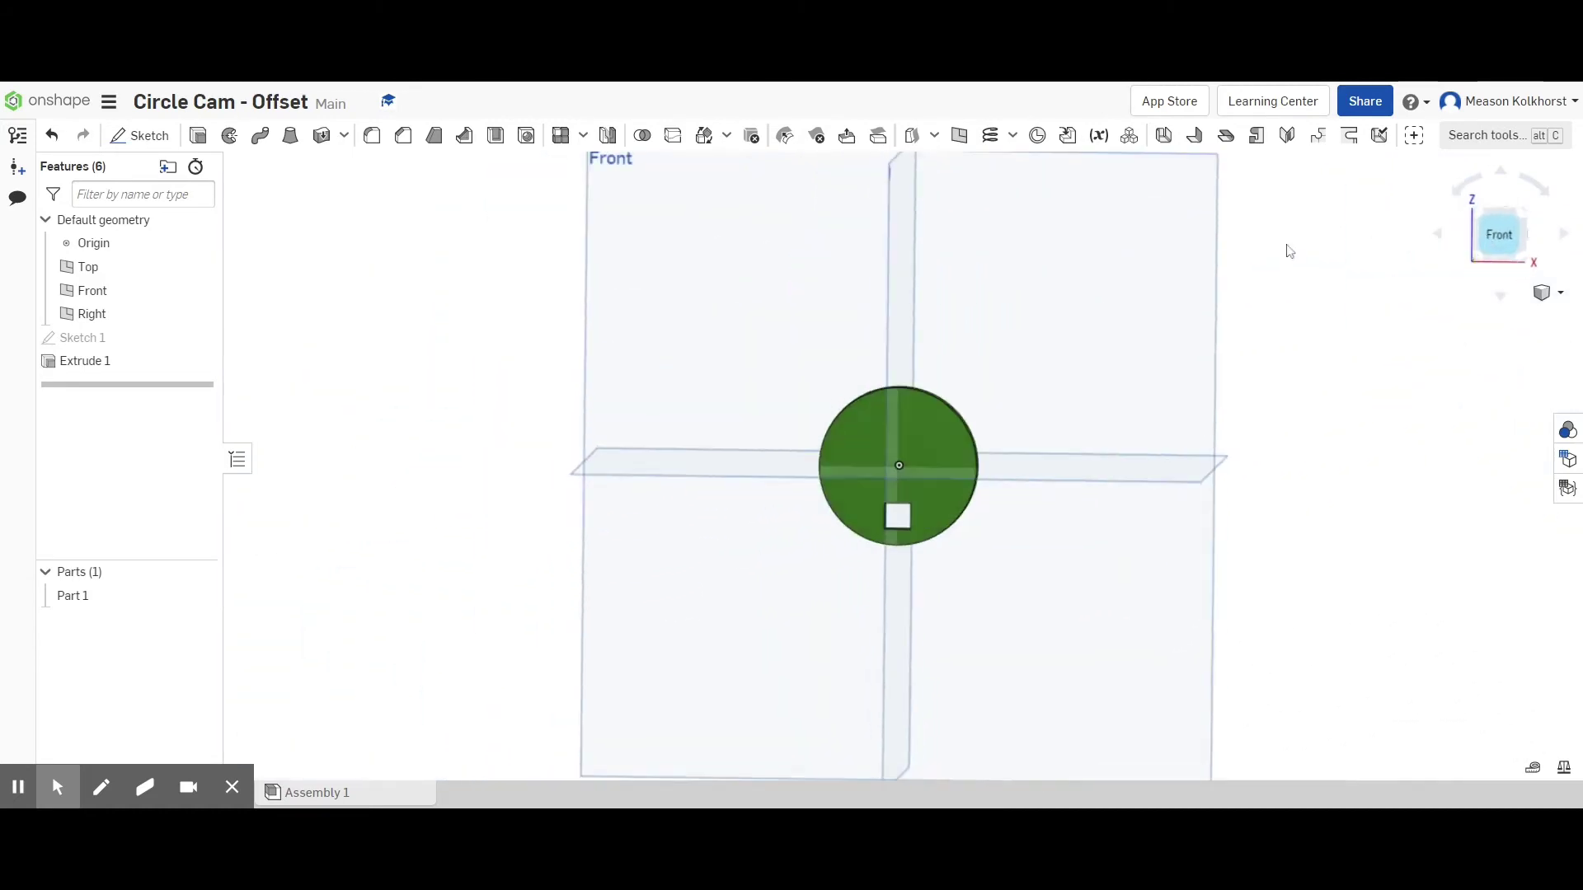
{"action": "scroll", "coordinate": [930, 427], "scroll_direction": "up", "scroll_amount": 4}
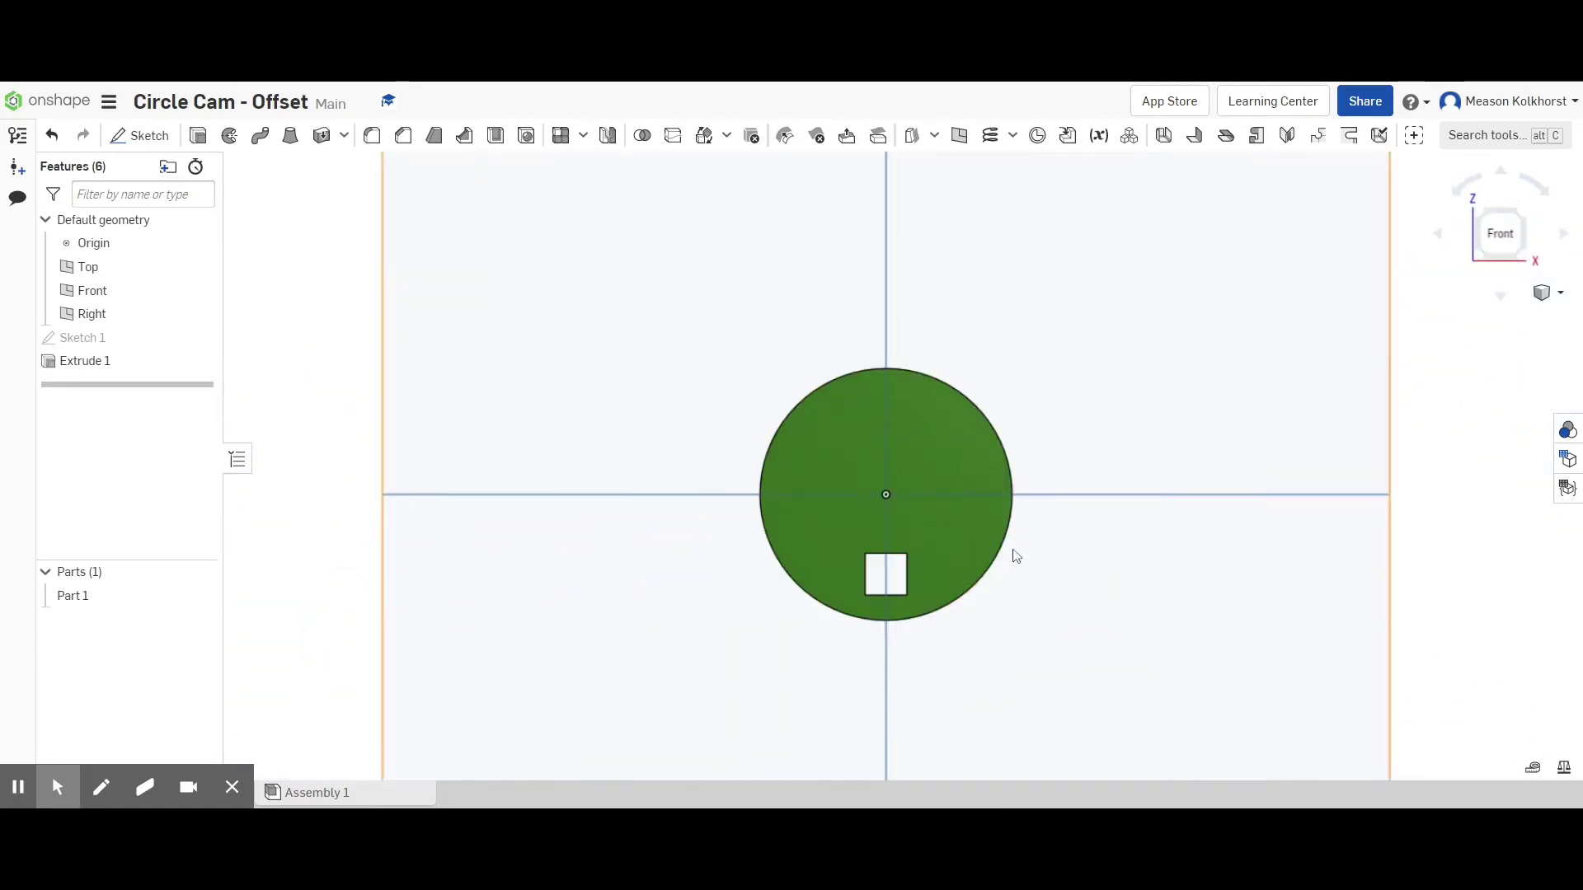
{"action": "scroll", "coordinate": [1010, 548], "scroll_direction": "up", "scroll_amount": 3}
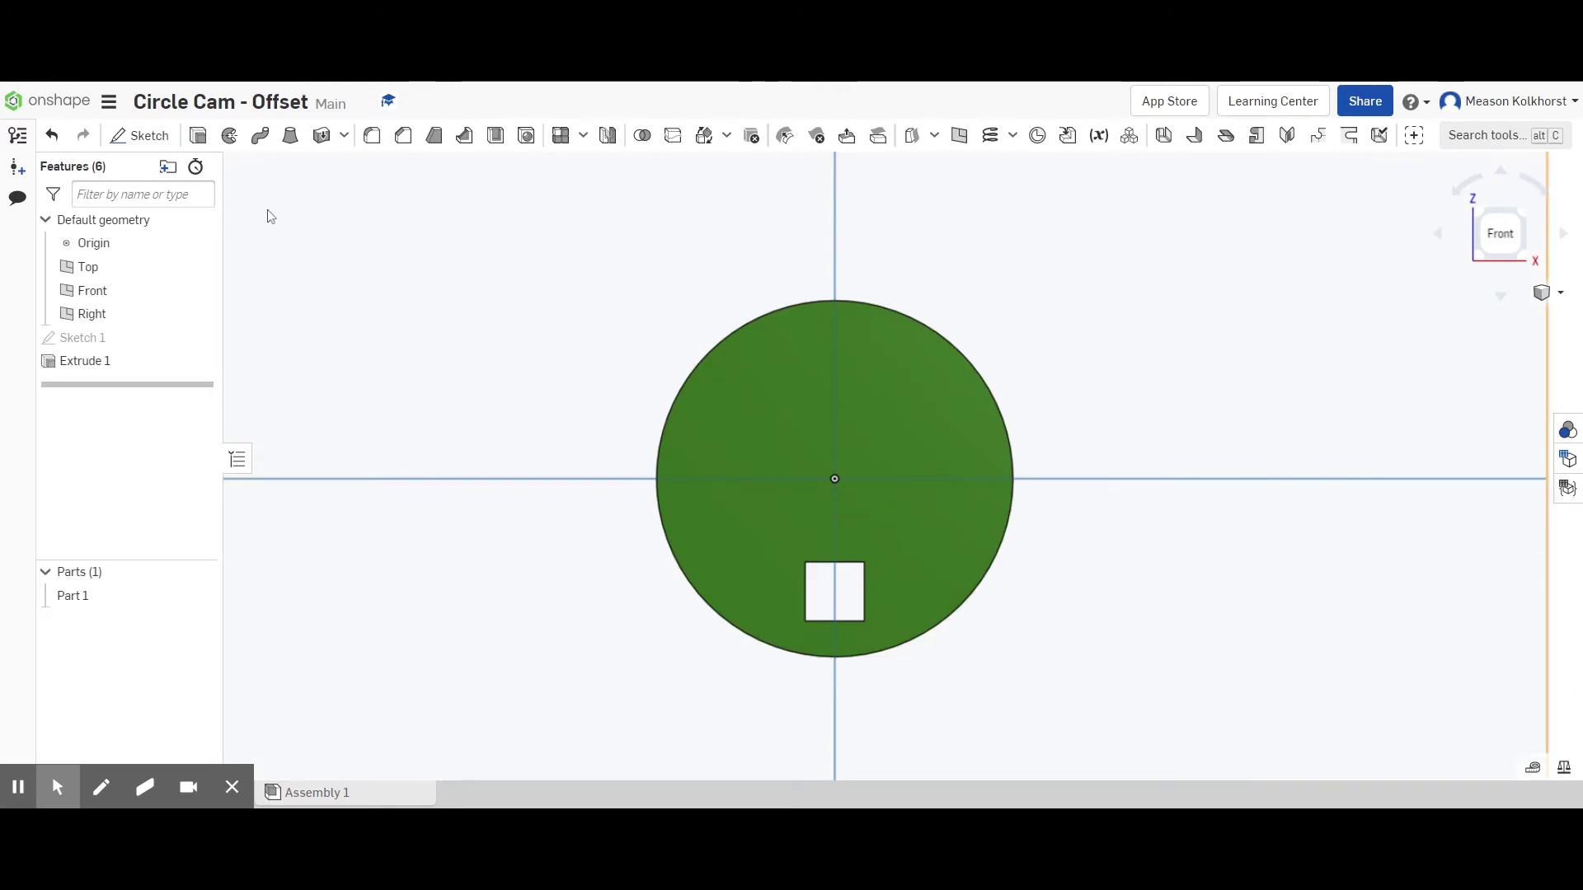
{"action": "left_click", "coordinate": [133, 137]}
{"action": "left_click", "coordinate": [747, 429]}
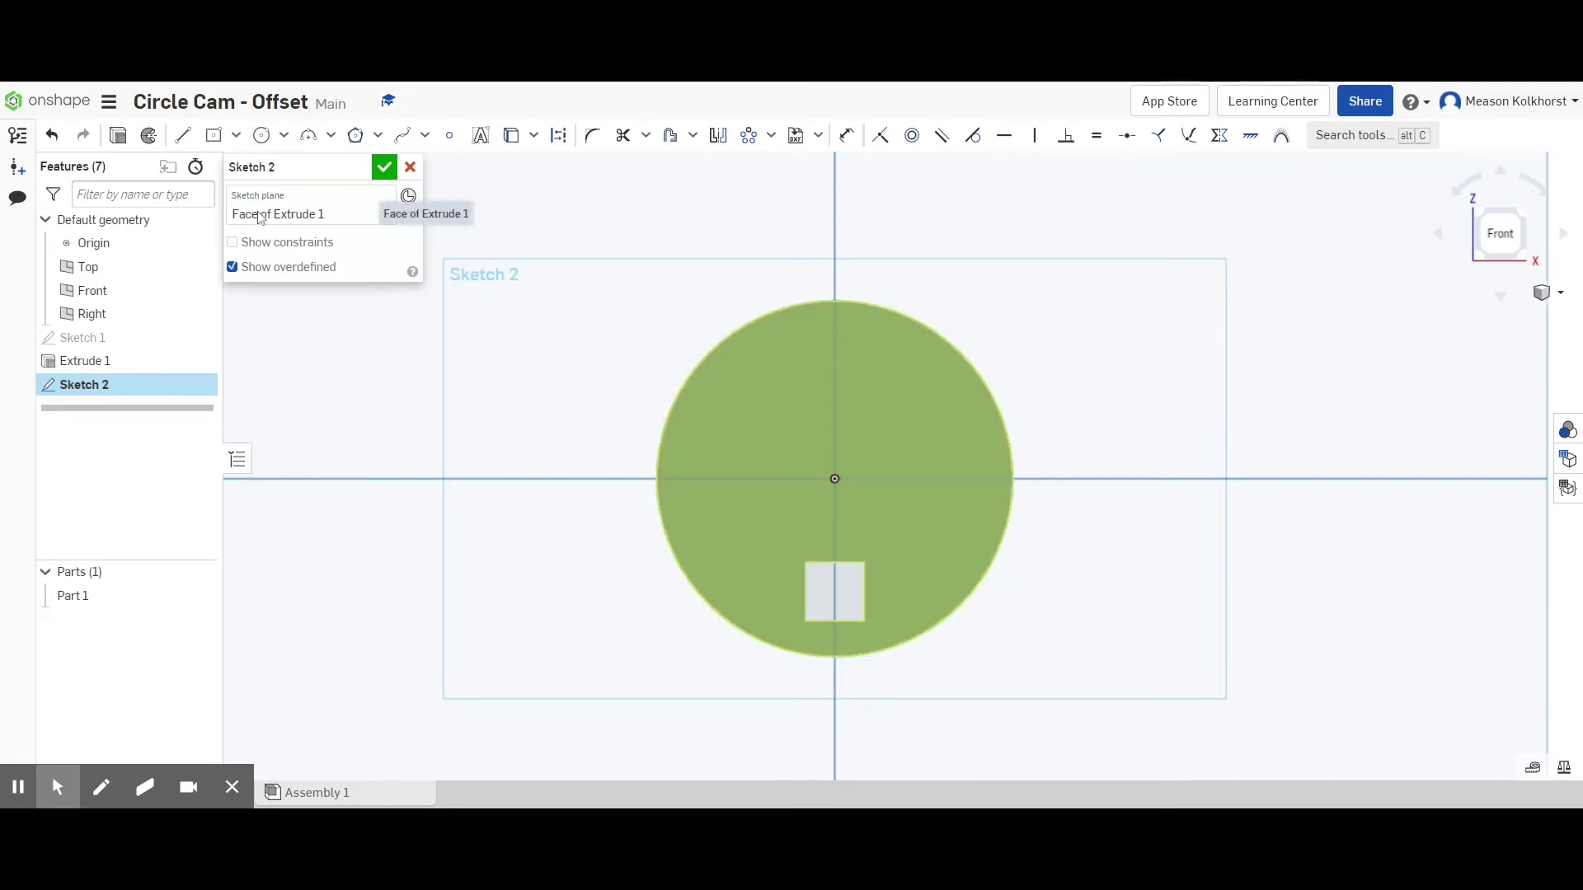
Draw two origin-centred circles with diameters 0.25 and 1.25.
{"action": "left_click", "coordinate": [261, 135]}
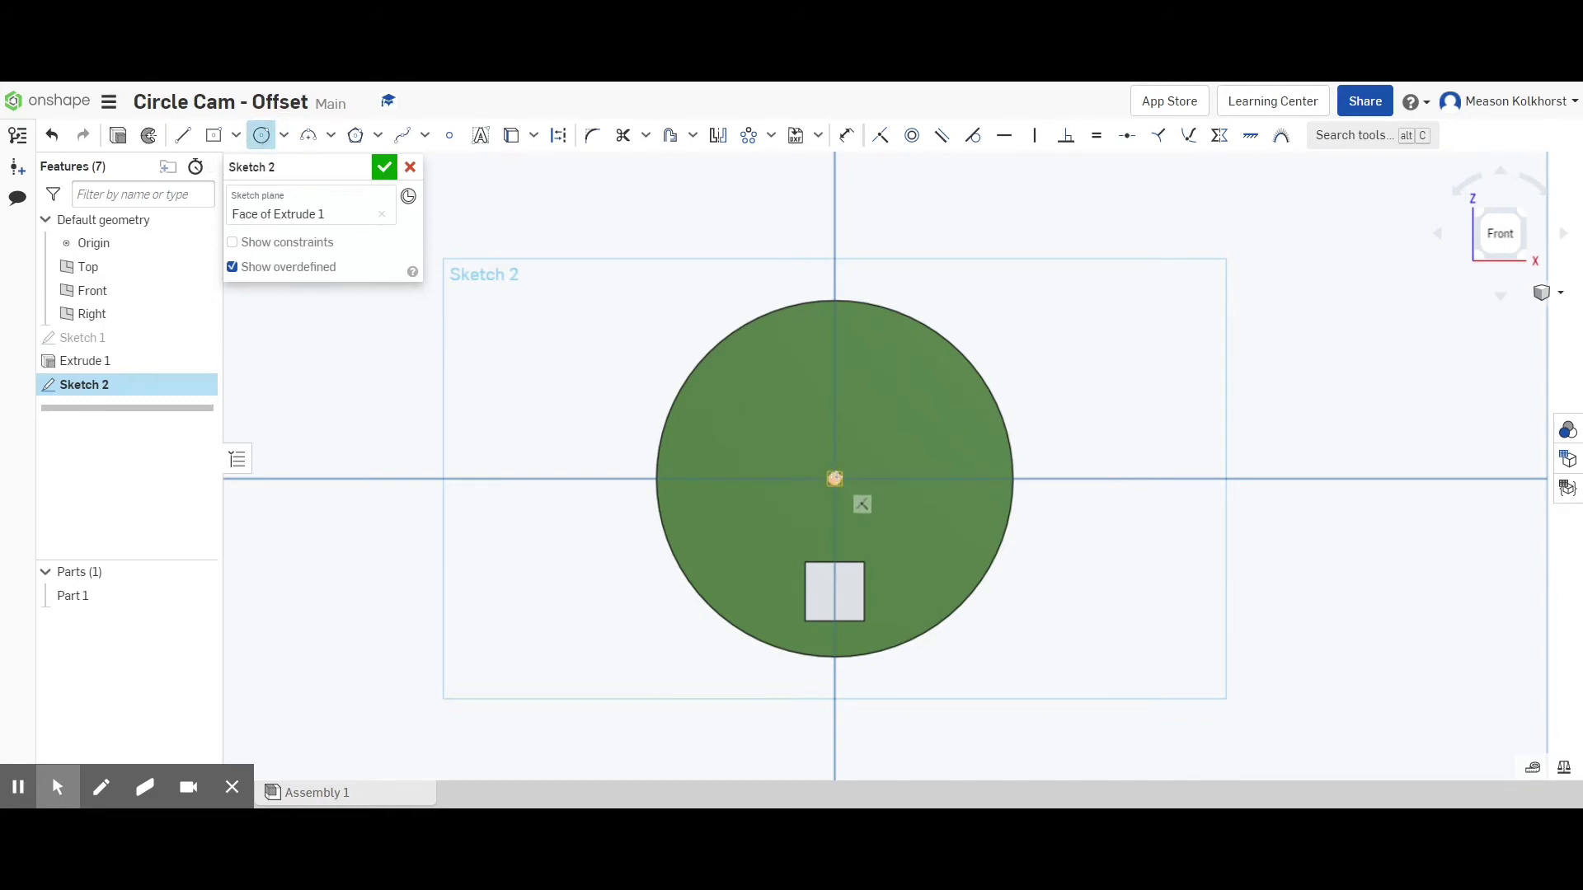
{"action": "left_click", "coordinate": [834, 479]}
{"action": "left_click", "coordinate": [860, 453]}
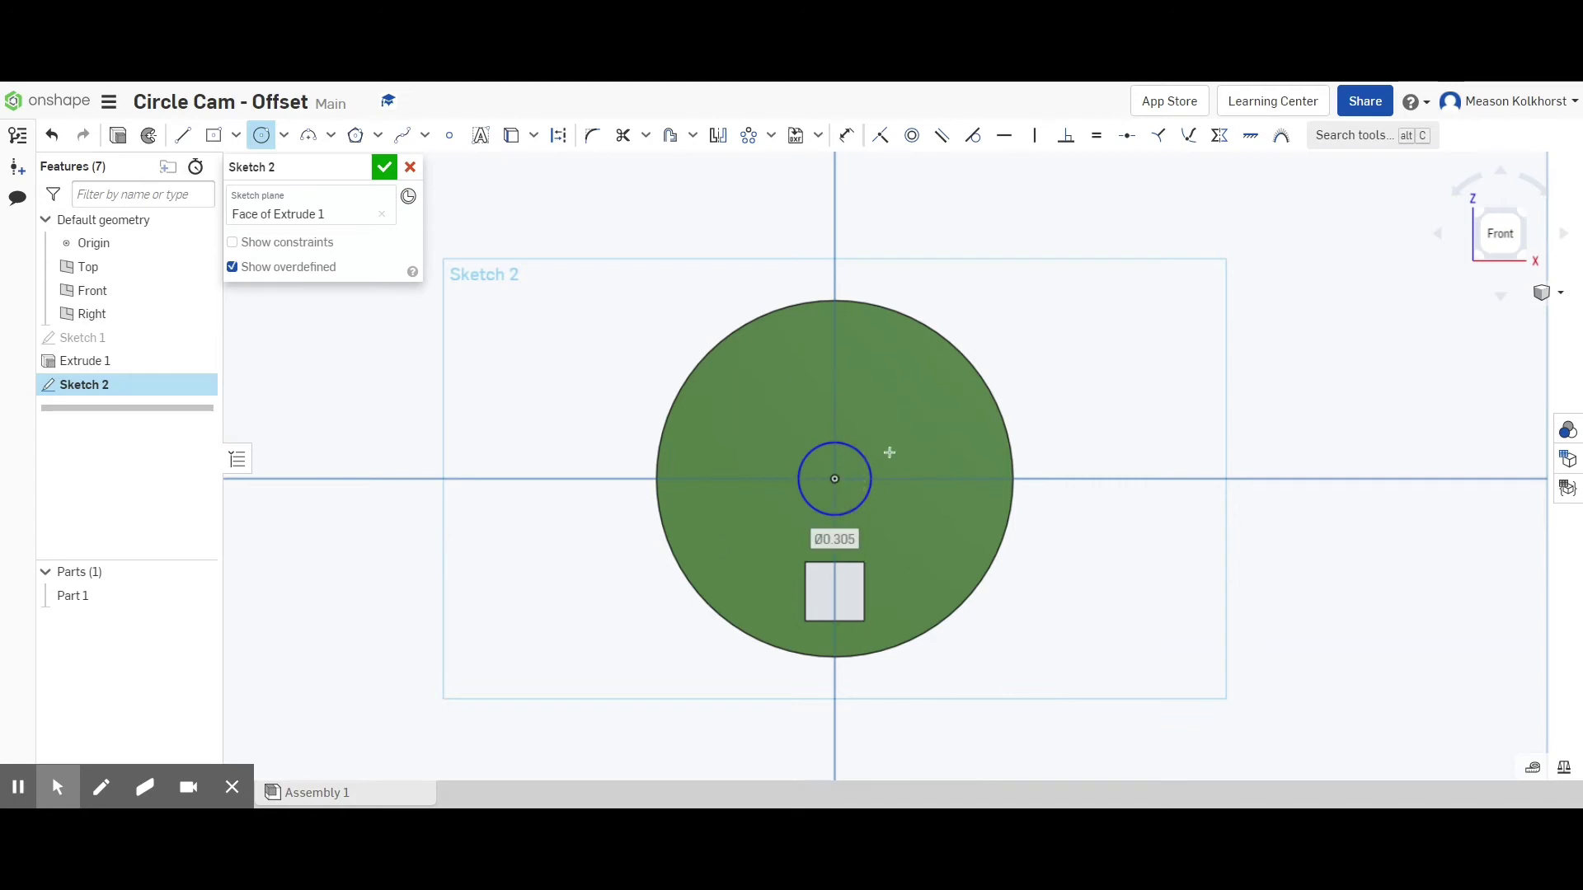
{"action": "type", "text": "0.25"}
{"action": "key", "text": "Return"}
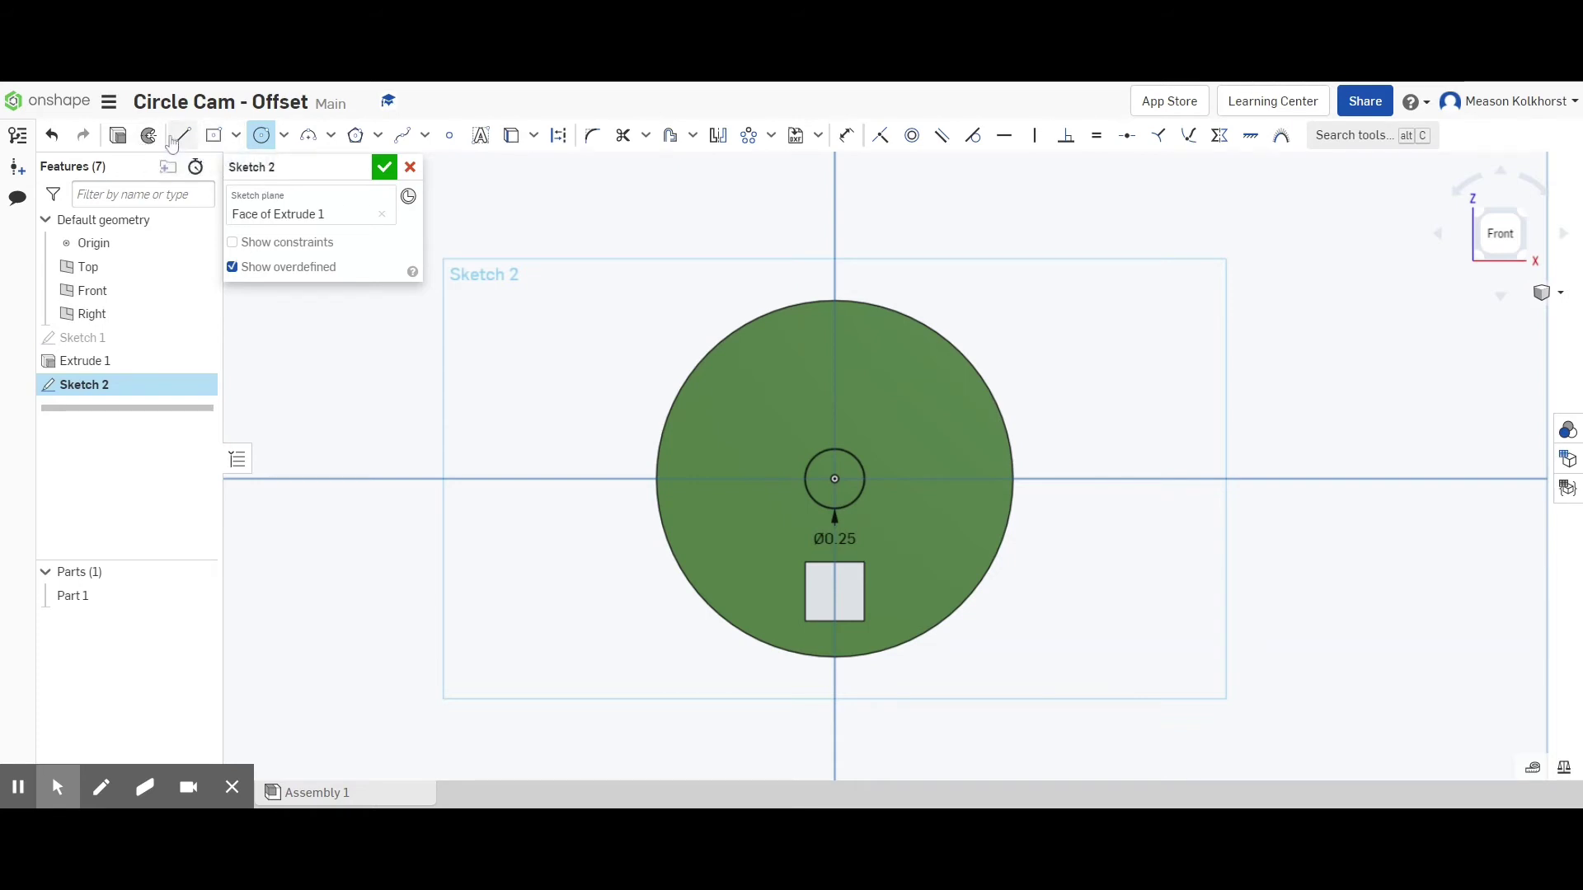
{"action": "left_click", "coordinate": [834, 479]}
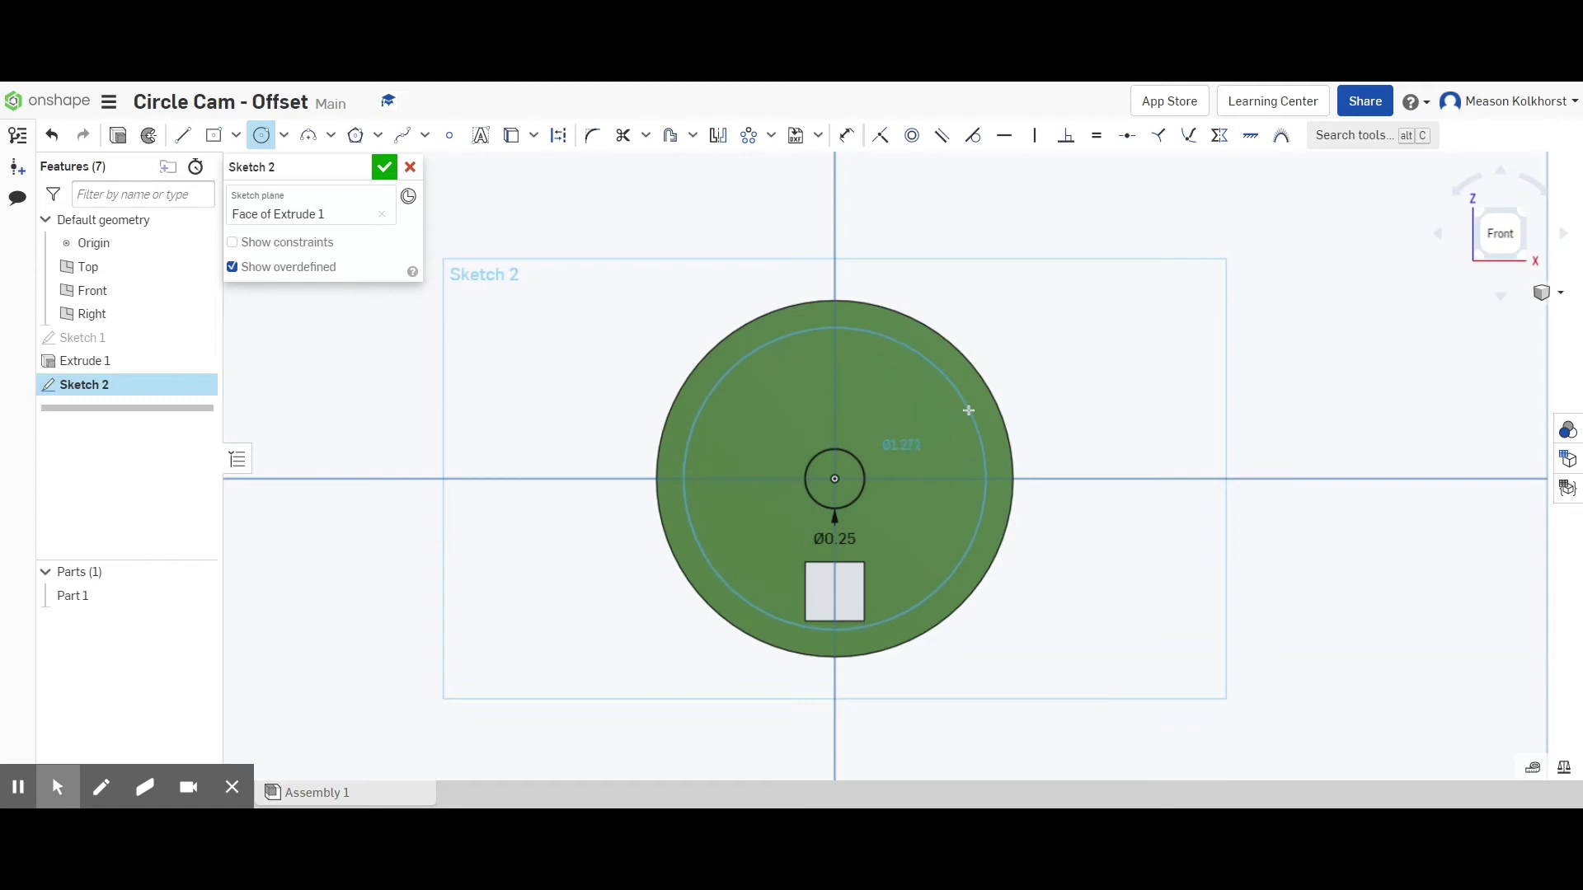
{"action": "left_click", "coordinate": [969, 410]}
{"action": "type", "text": "1.25"}
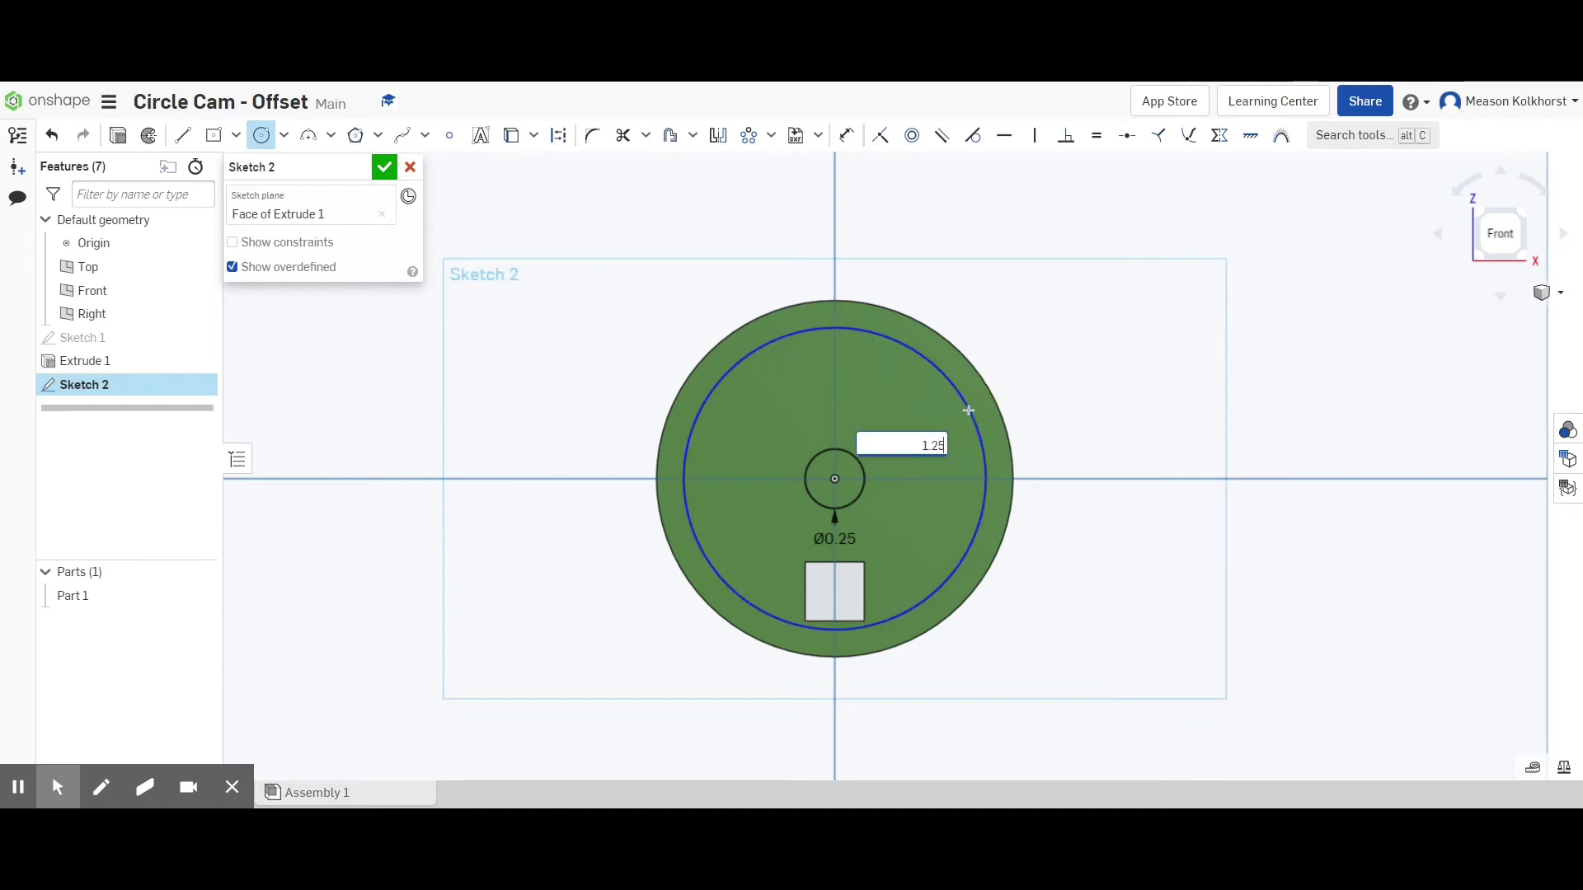
{"action": "key", "text": "Return"}
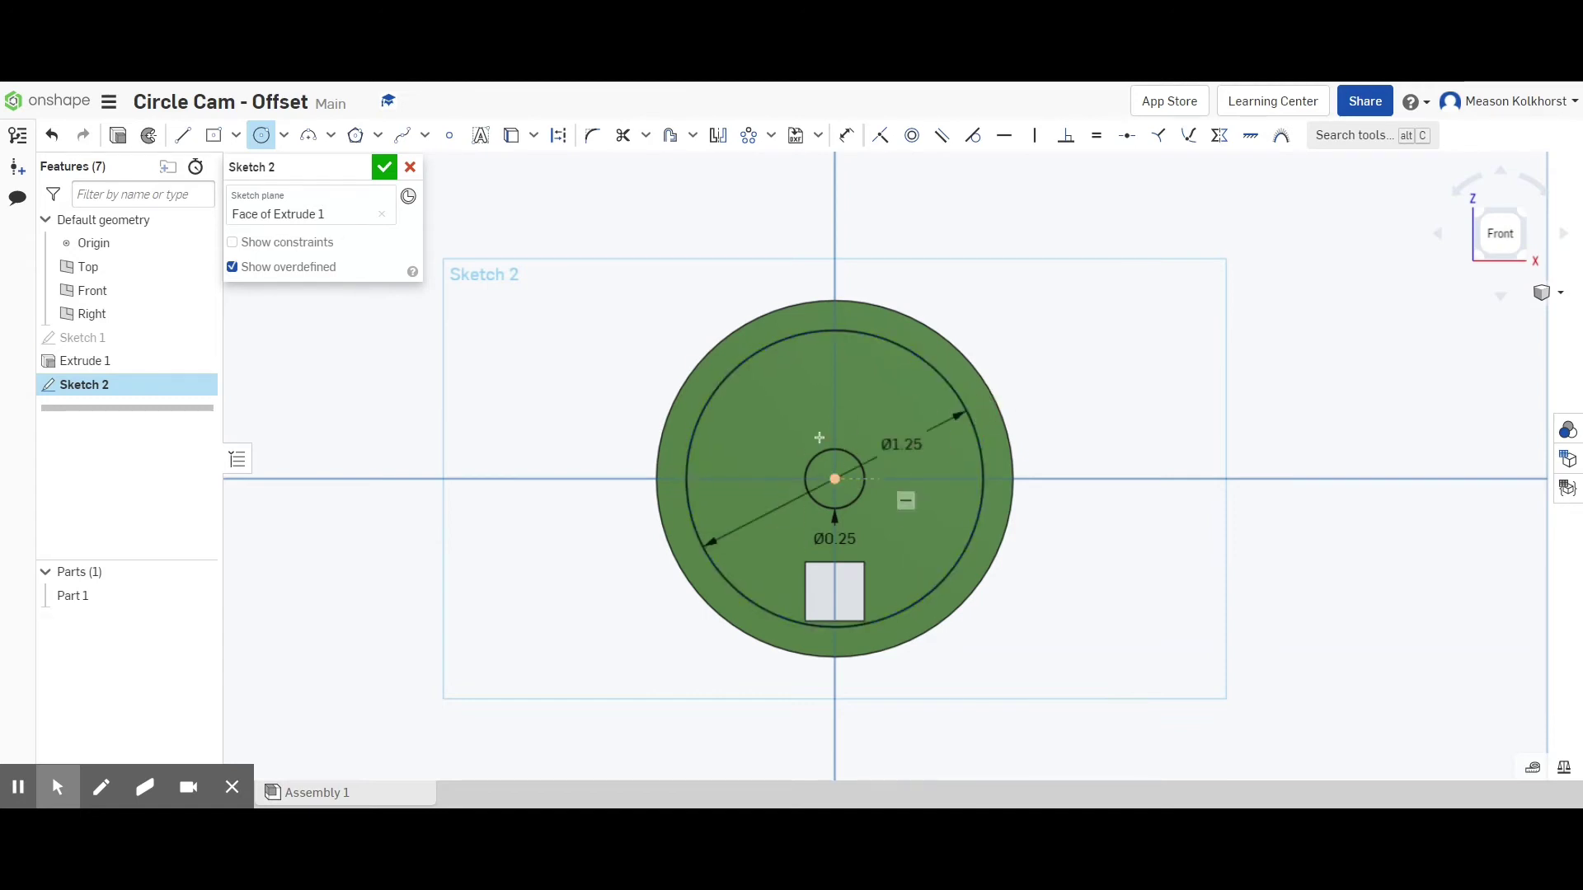
Draw two vertical lines from the Ø1.25 circle down to the Ø0.25 circle.
{"action": "left_click", "coordinate": [183, 137]}
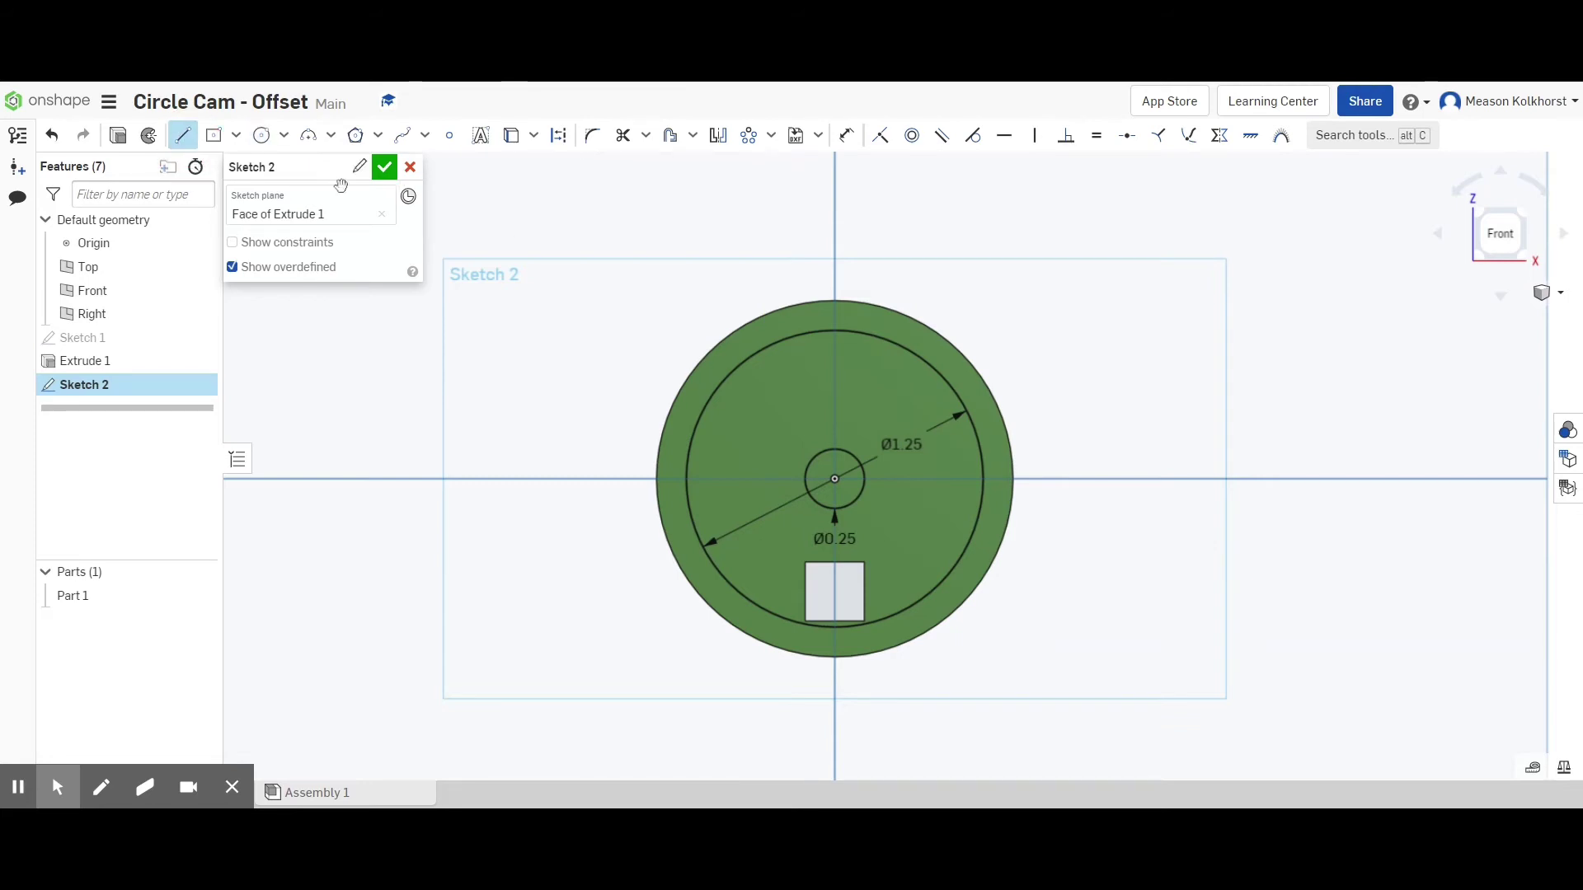
{"action": "left_click", "coordinate": [815, 334]}
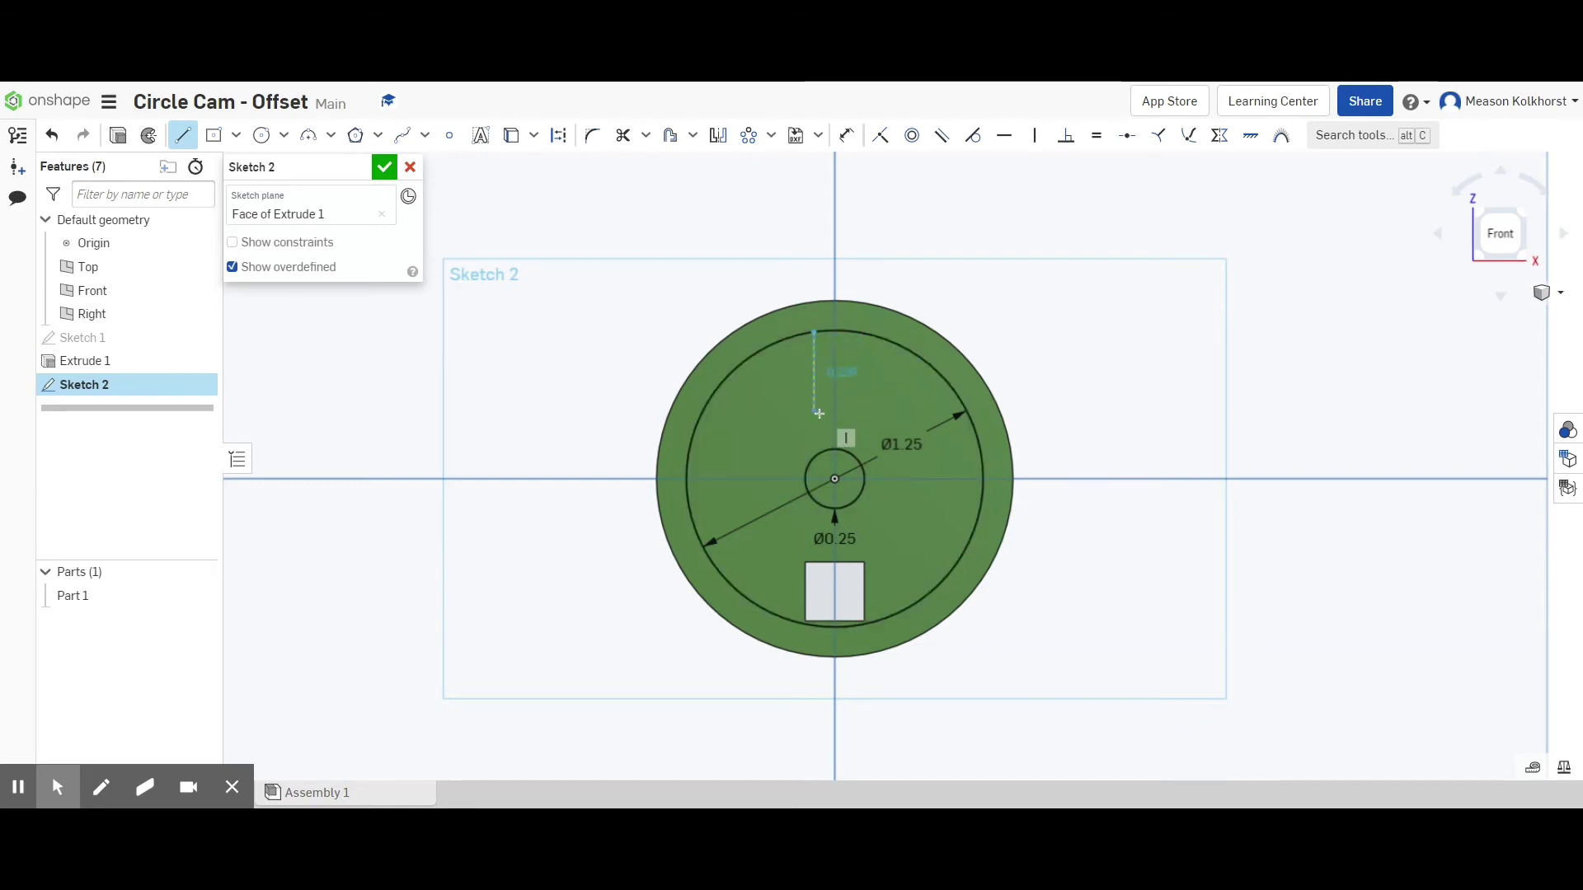
{"action": "left_click", "coordinate": [814, 455]}
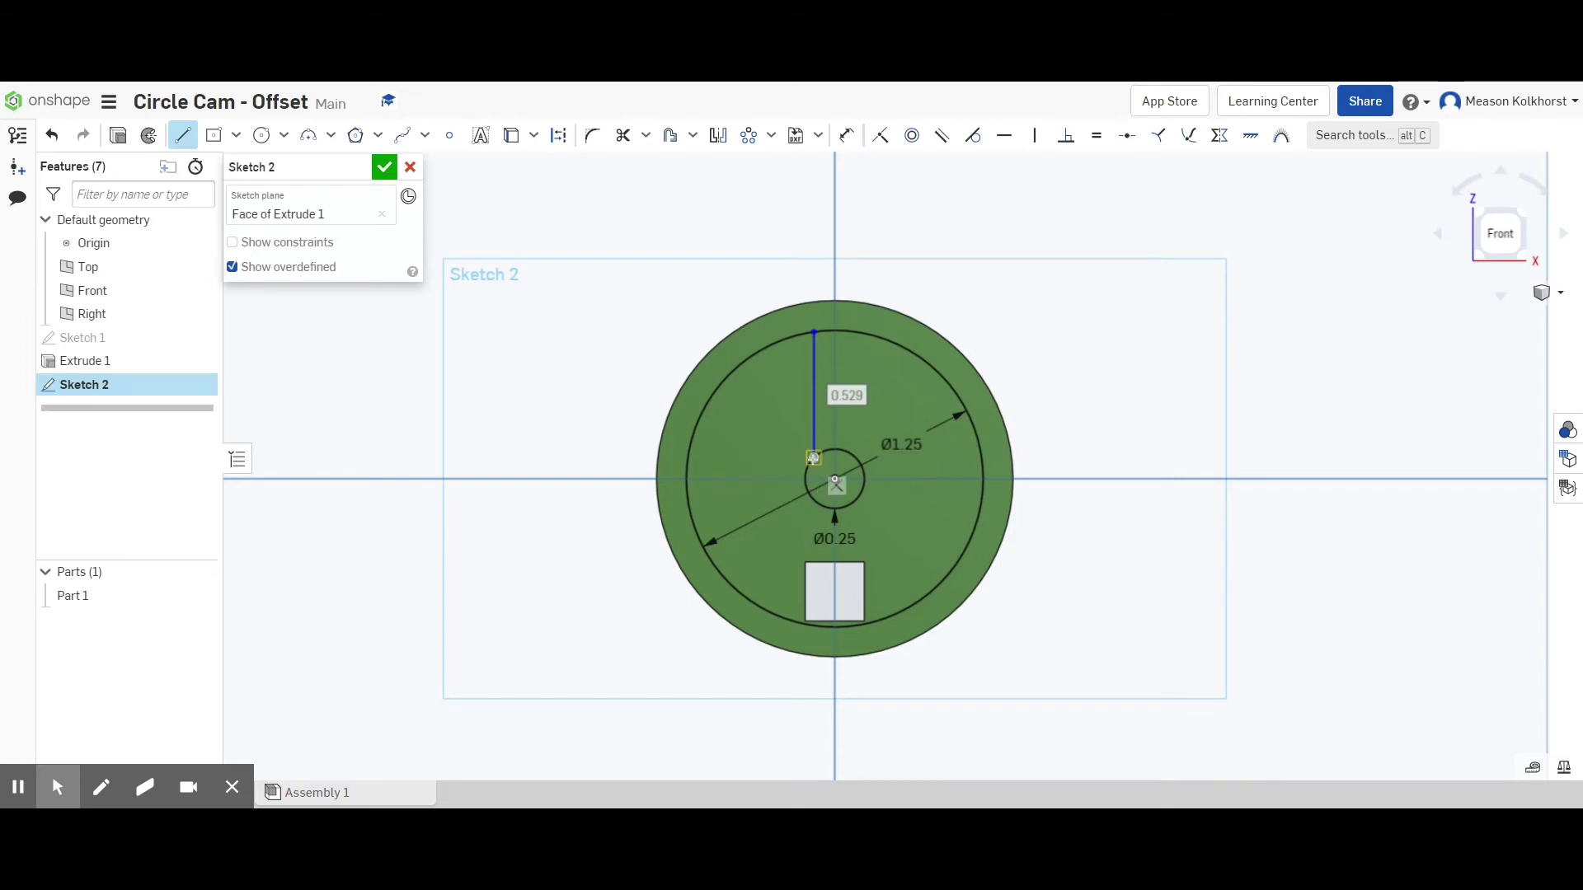
{"action": "left_click", "coordinate": [813, 457]}
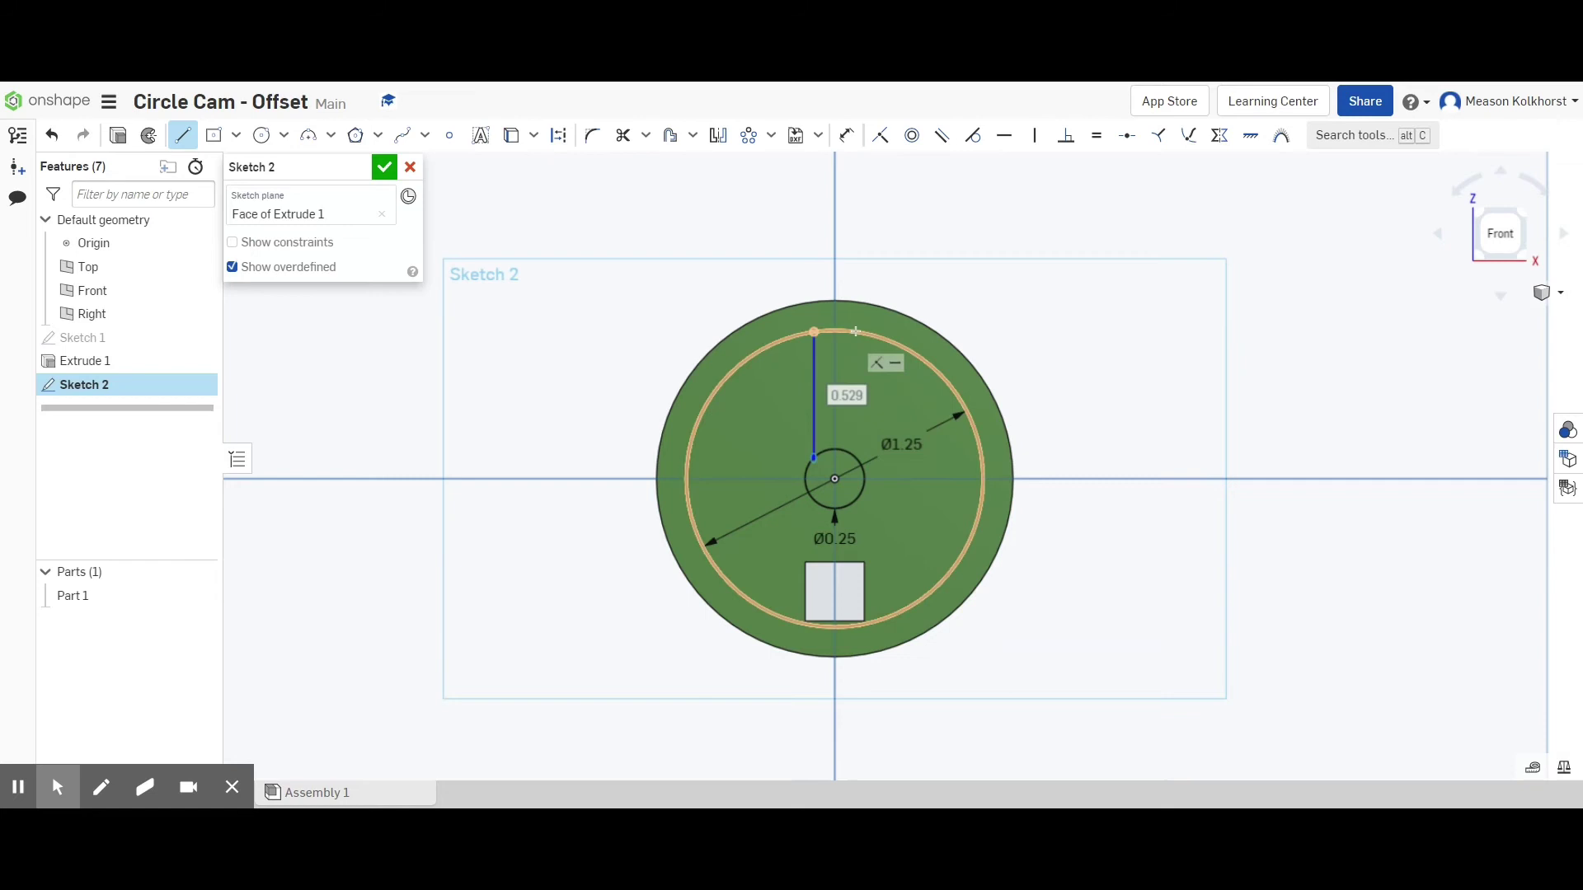
{"action": "left_click", "coordinate": [855, 332]}
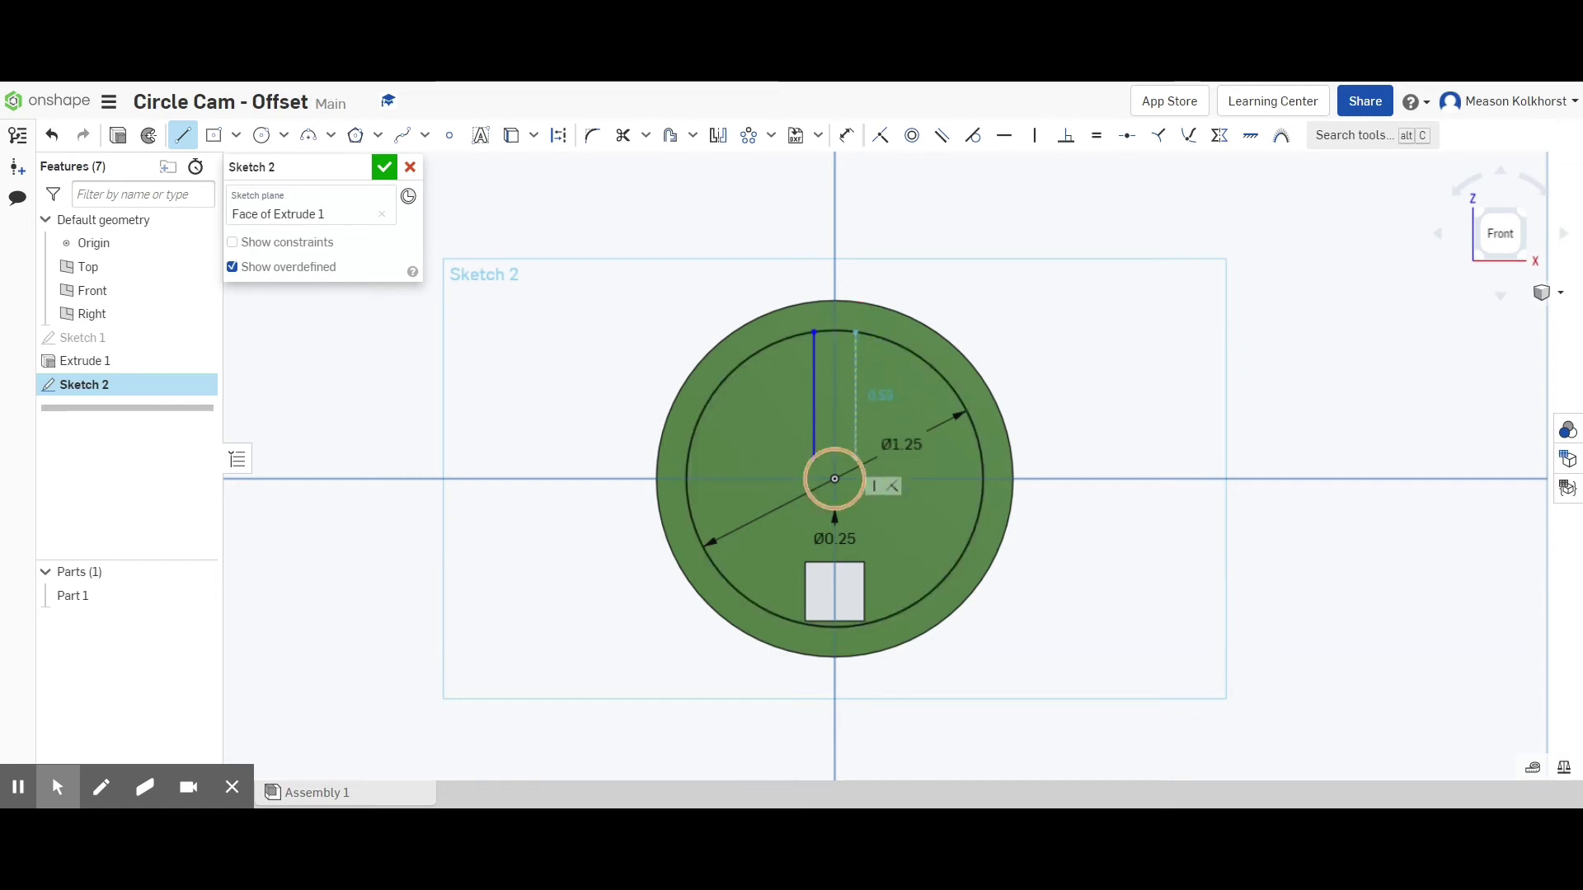
{"action": "left_click", "coordinate": [857, 455]}
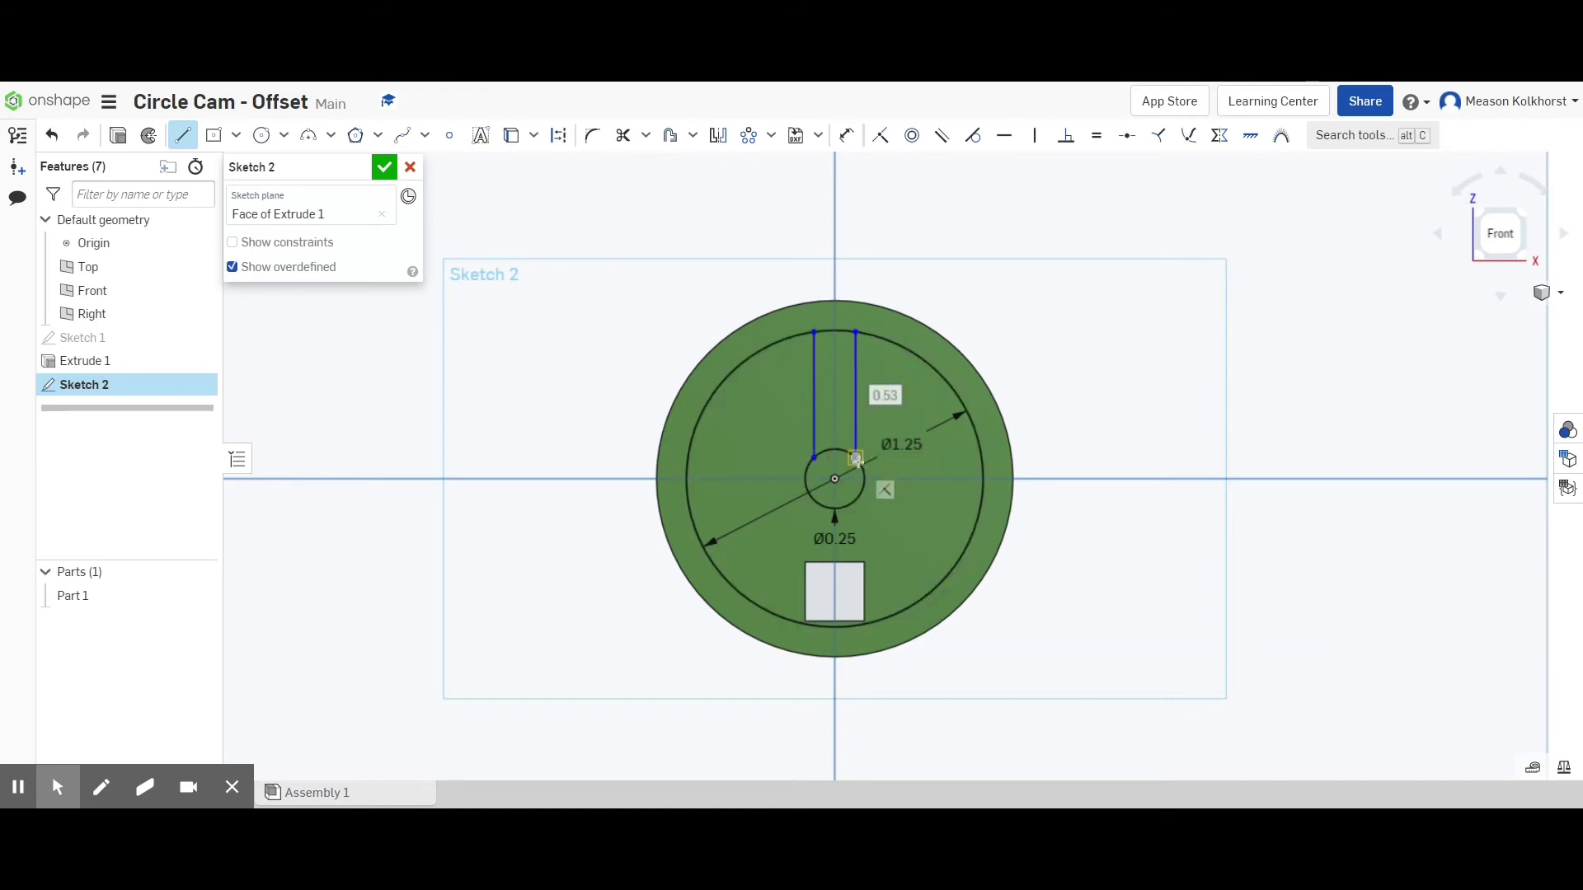
{"action": "scroll", "coordinate": [826, 459], "scroll_direction": "up", "scroll_amount": 2}
{"action": "scroll", "coordinate": [826, 459], "scroll_direction": "up", "scroll_amount": 2}
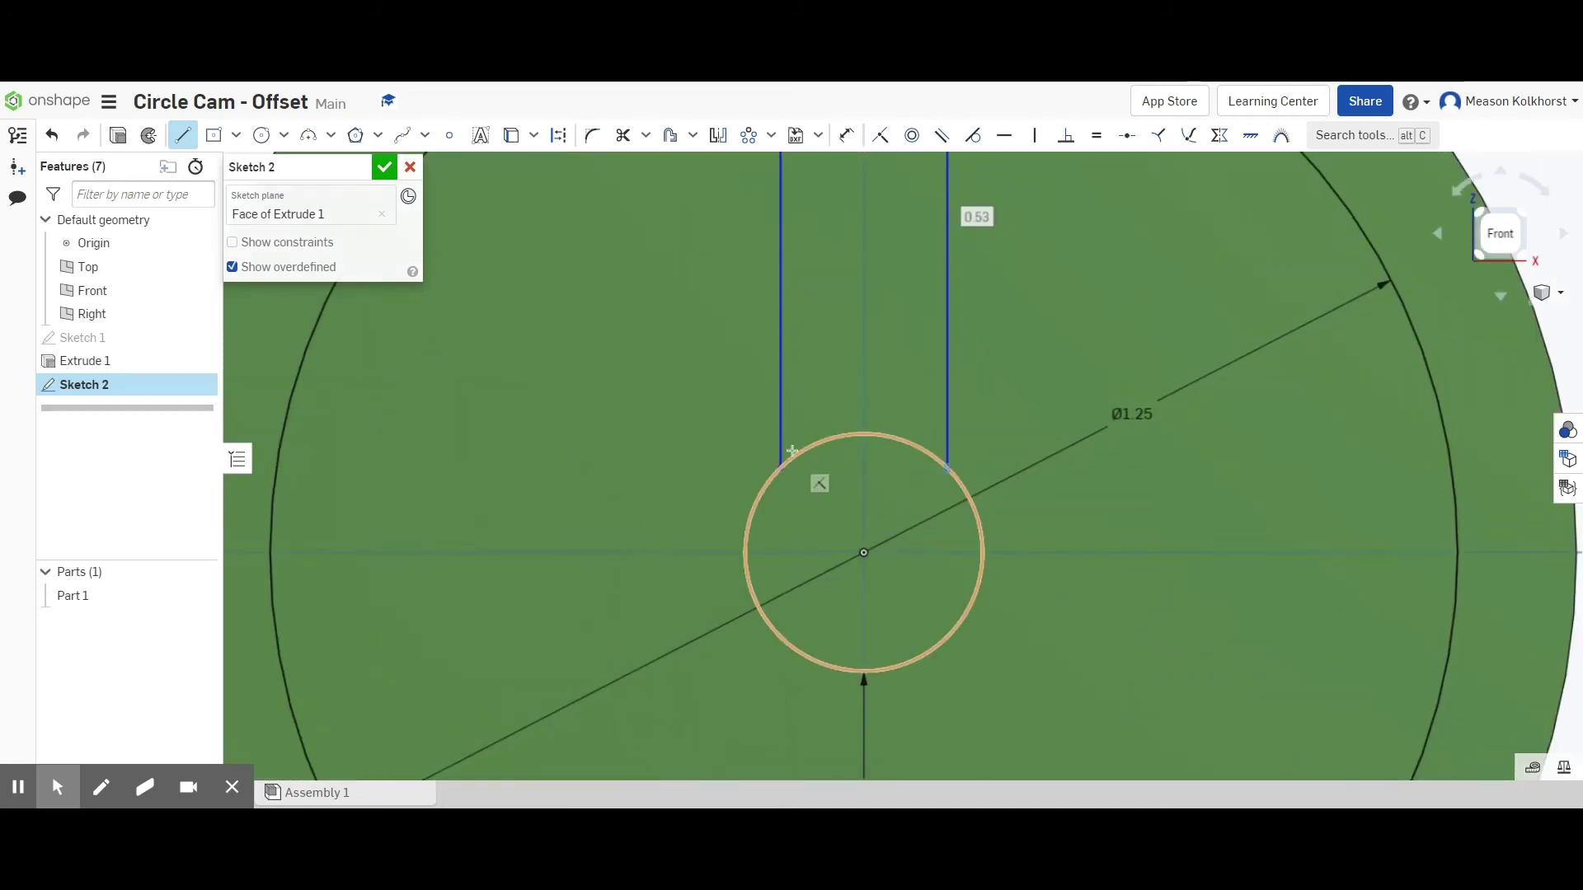
{"action": "scroll", "coordinate": [819, 484], "scroll_direction": "up", "scroll_amount": 3}
{"action": "scroll", "coordinate": [820, 488], "scroll_direction": "down", "scroll_amount": 5}
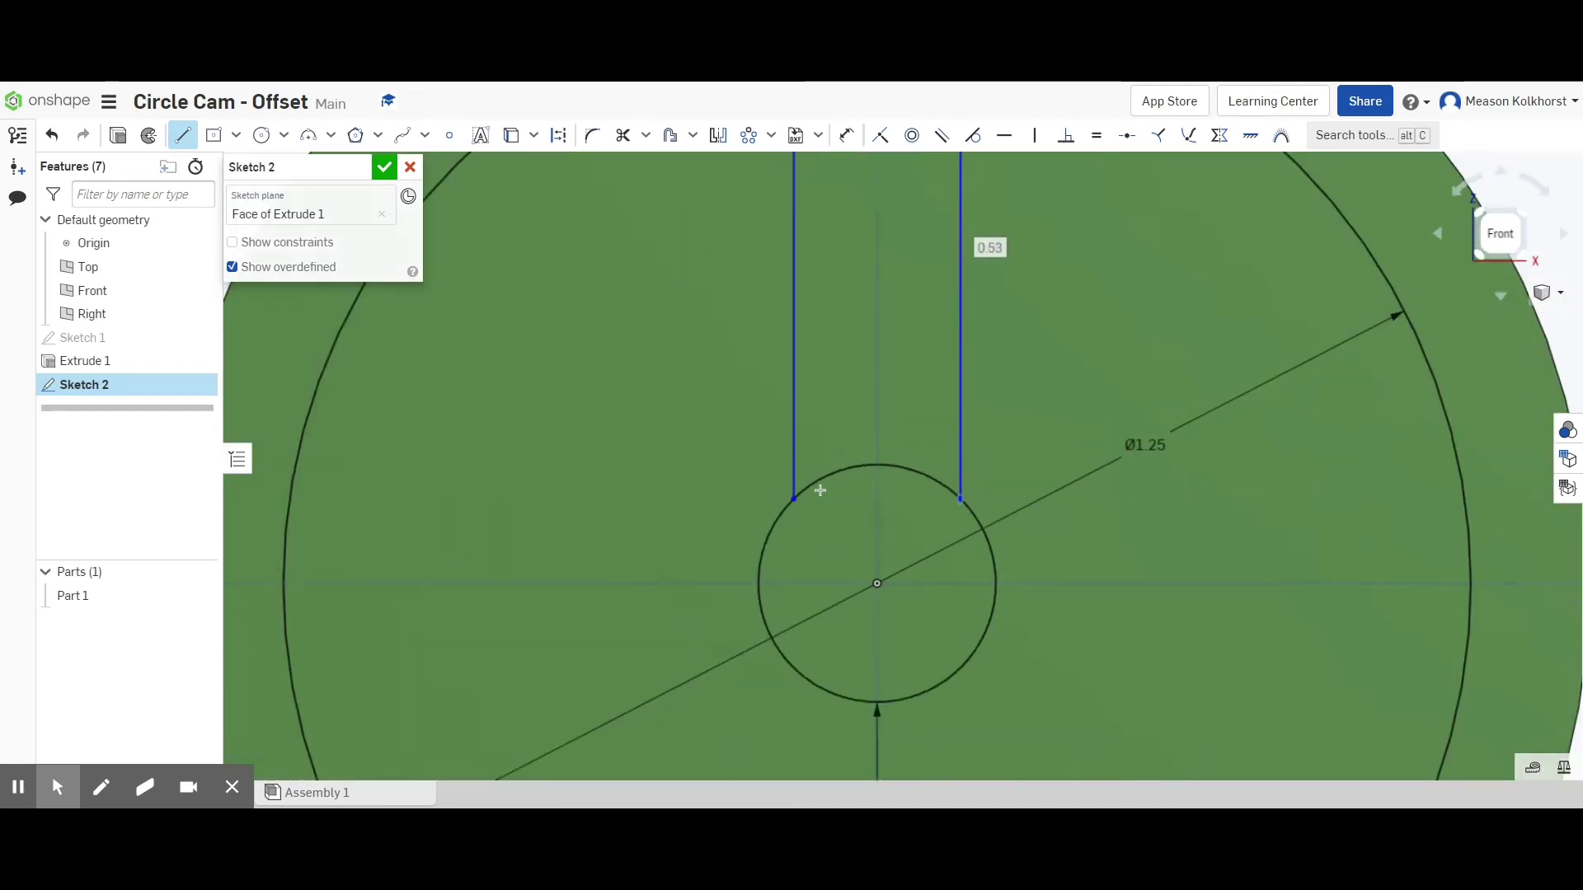
Dimension the slot lines 0.2 apart, with the left line 0.1 from the vertical axis.
{"action": "left_click", "coordinate": [846, 134]}
{"action": "left_click", "coordinate": [813, 416]}
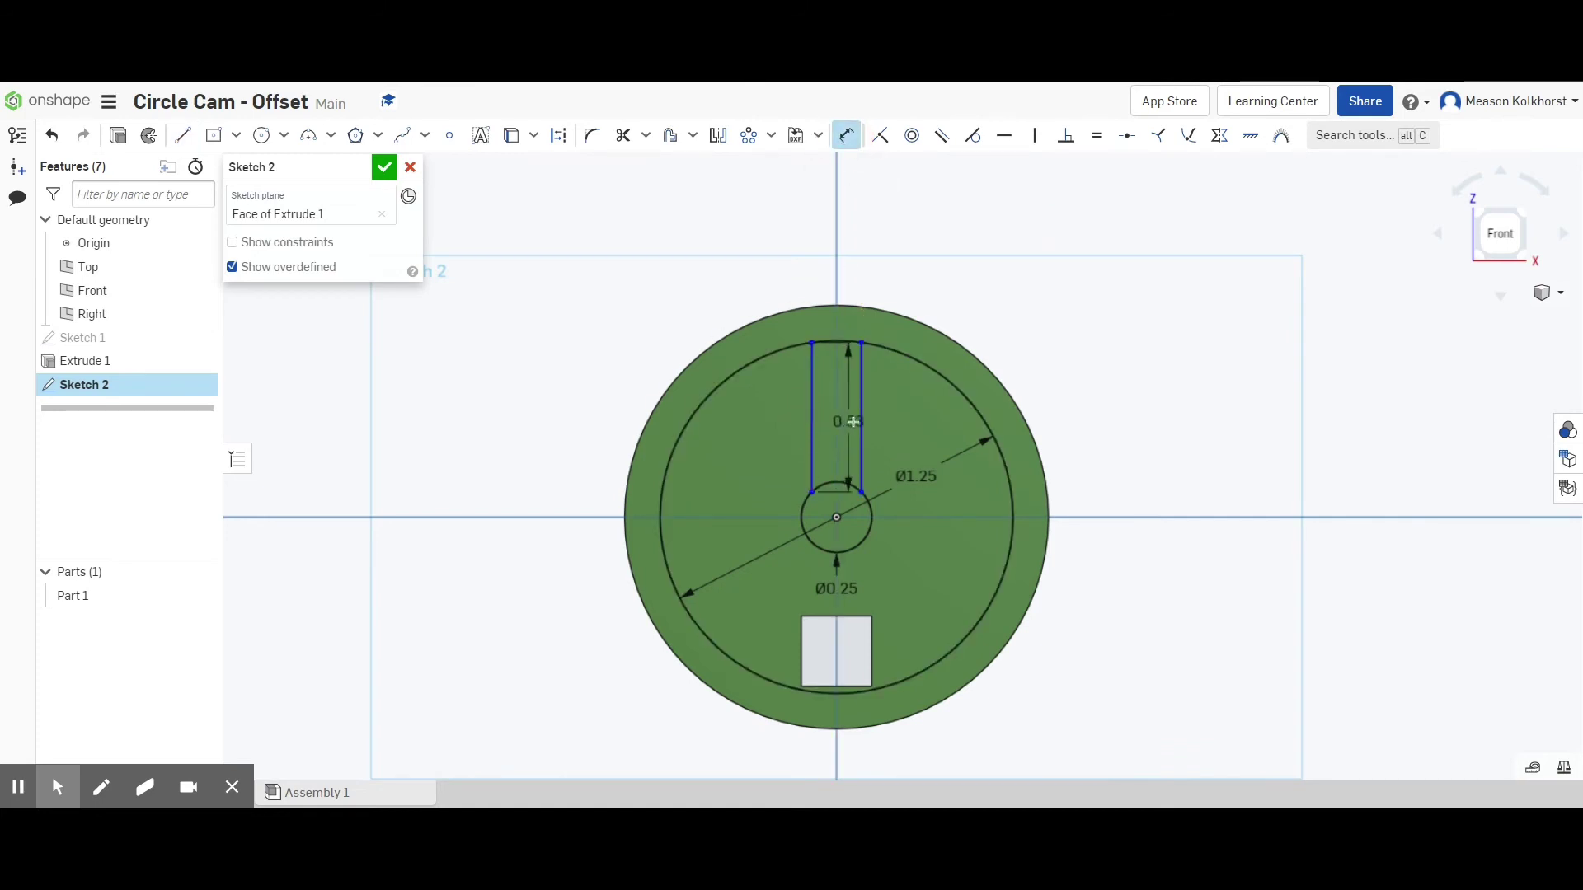
{"action": "left_click", "coordinate": [861, 417]}
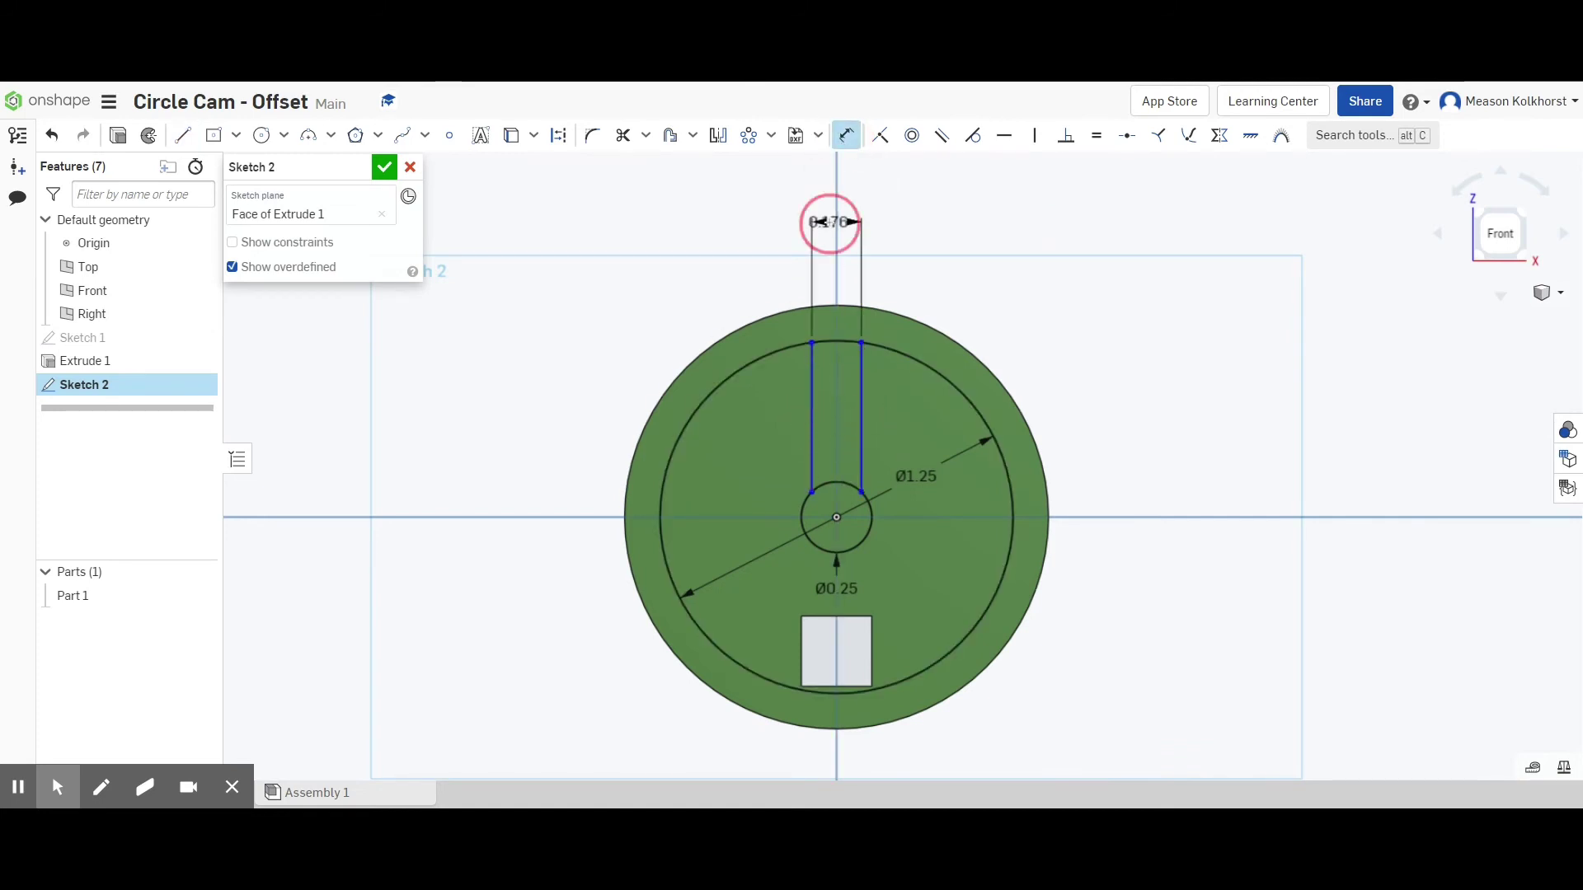
{"action": "left_click", "coordinate": [827, 220]}
{"action": "type", "text": "0.2"}
{"action": "key", "text": "Return"}
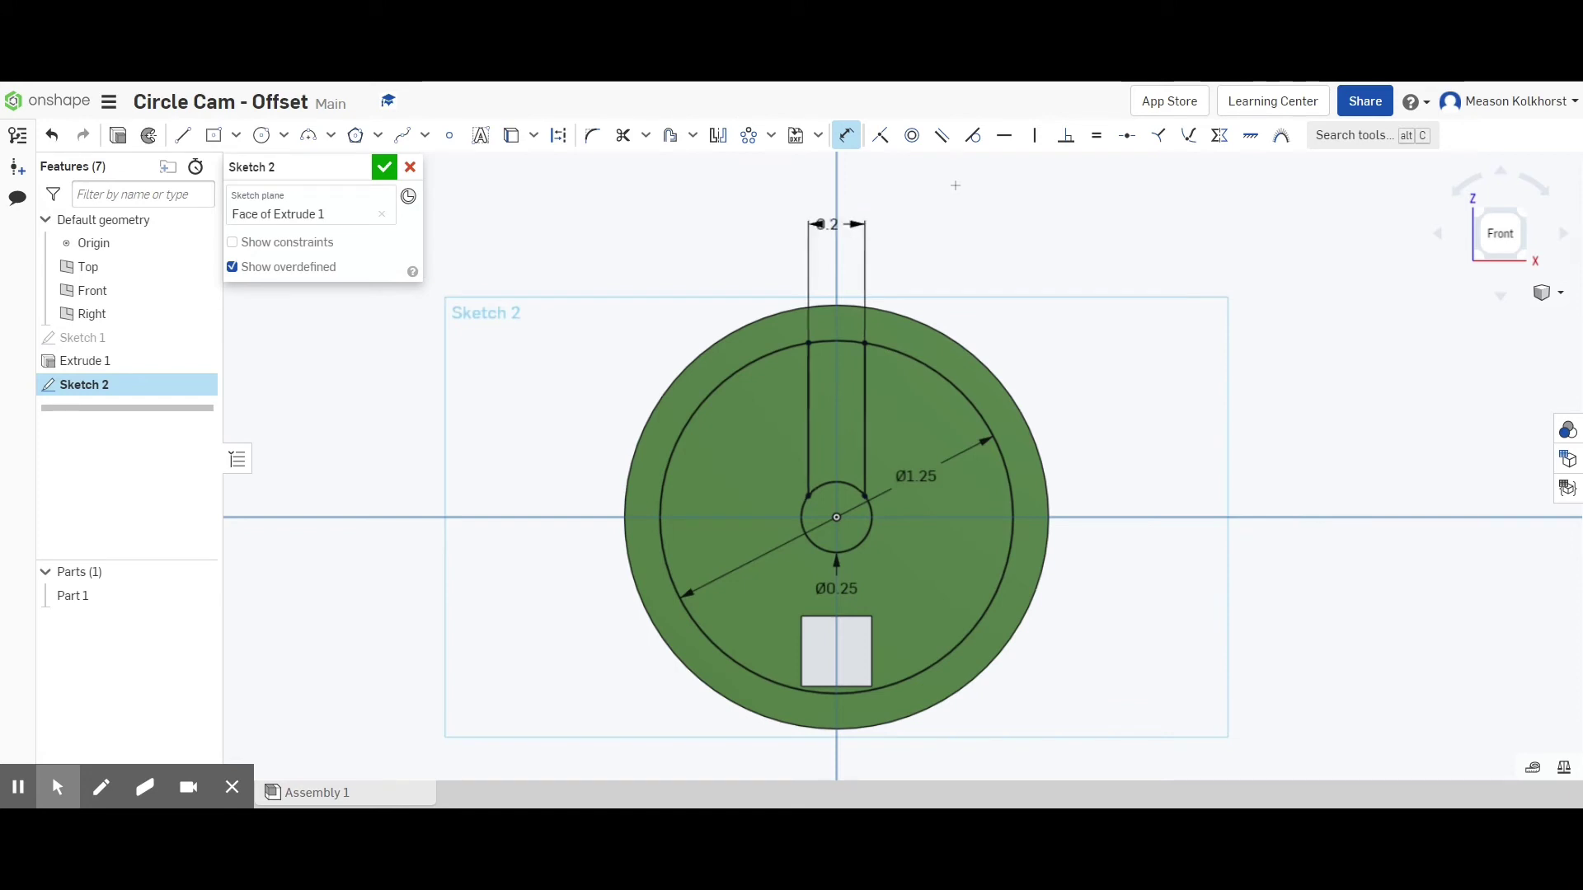
{"action": "left_click", "coordinate": [807, 393]}
{"action": "left_click", "coordinate": [836, 394]}
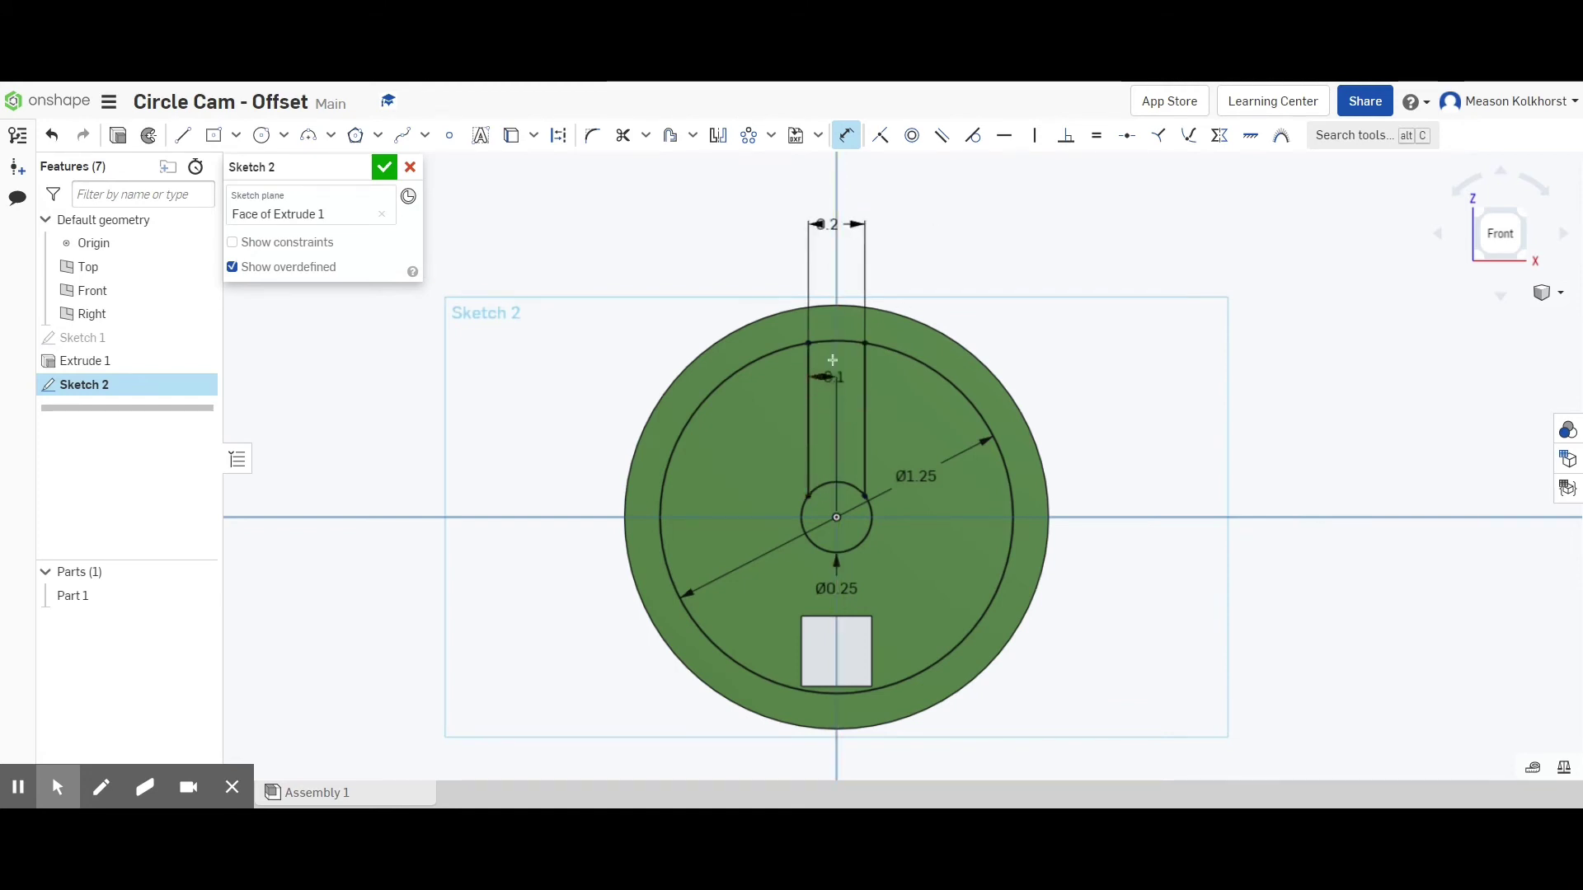
{"action": "left_click", "coordinate": [827, 265]}
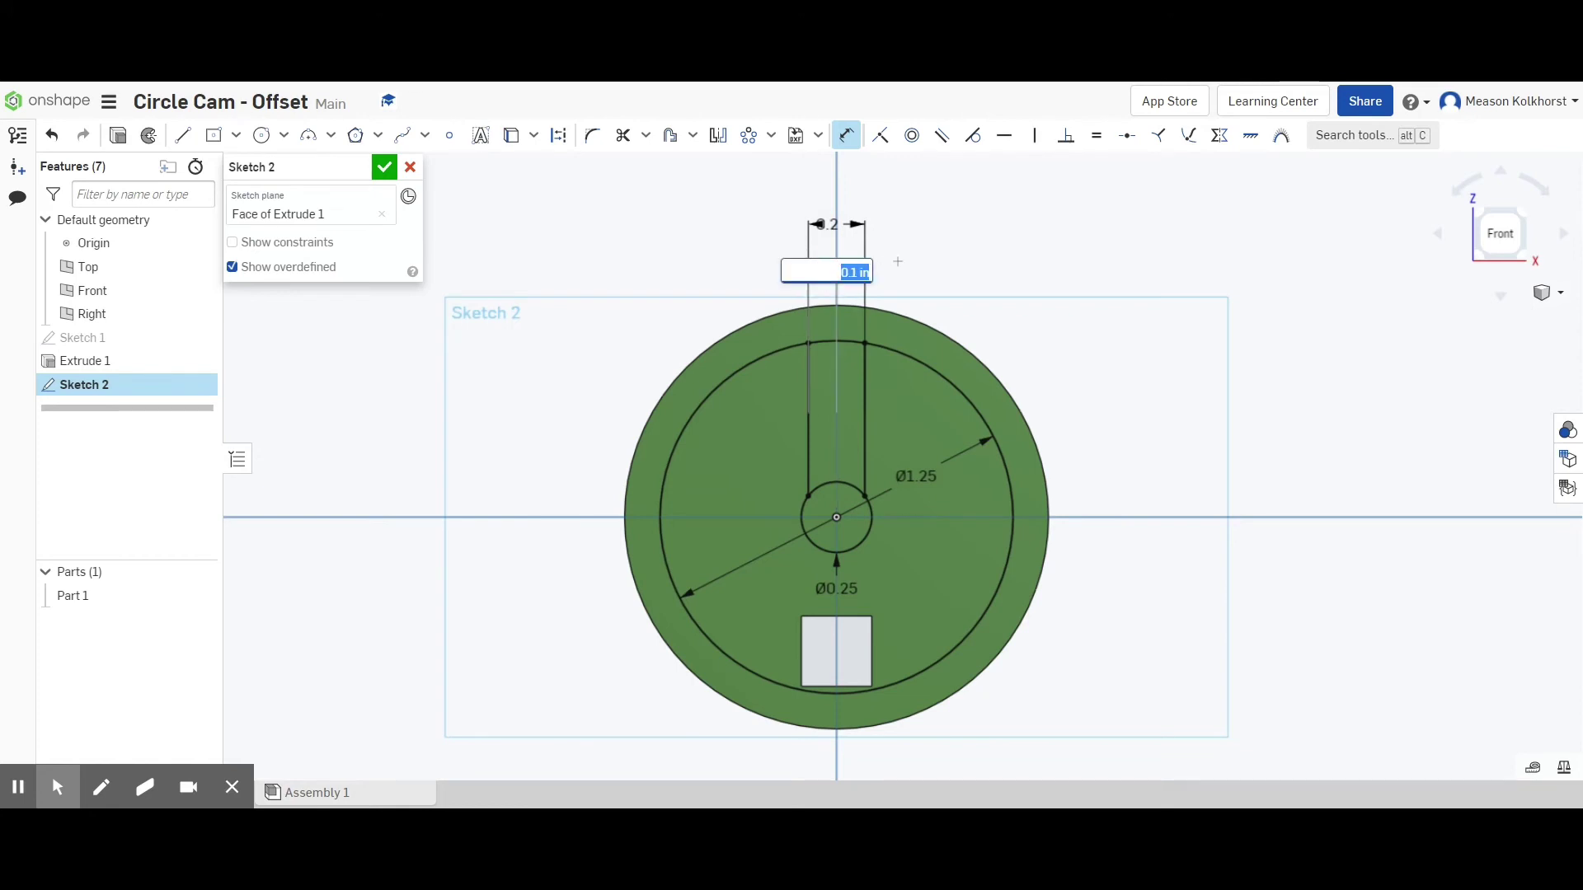
{"action": "key", "text": "Return"}
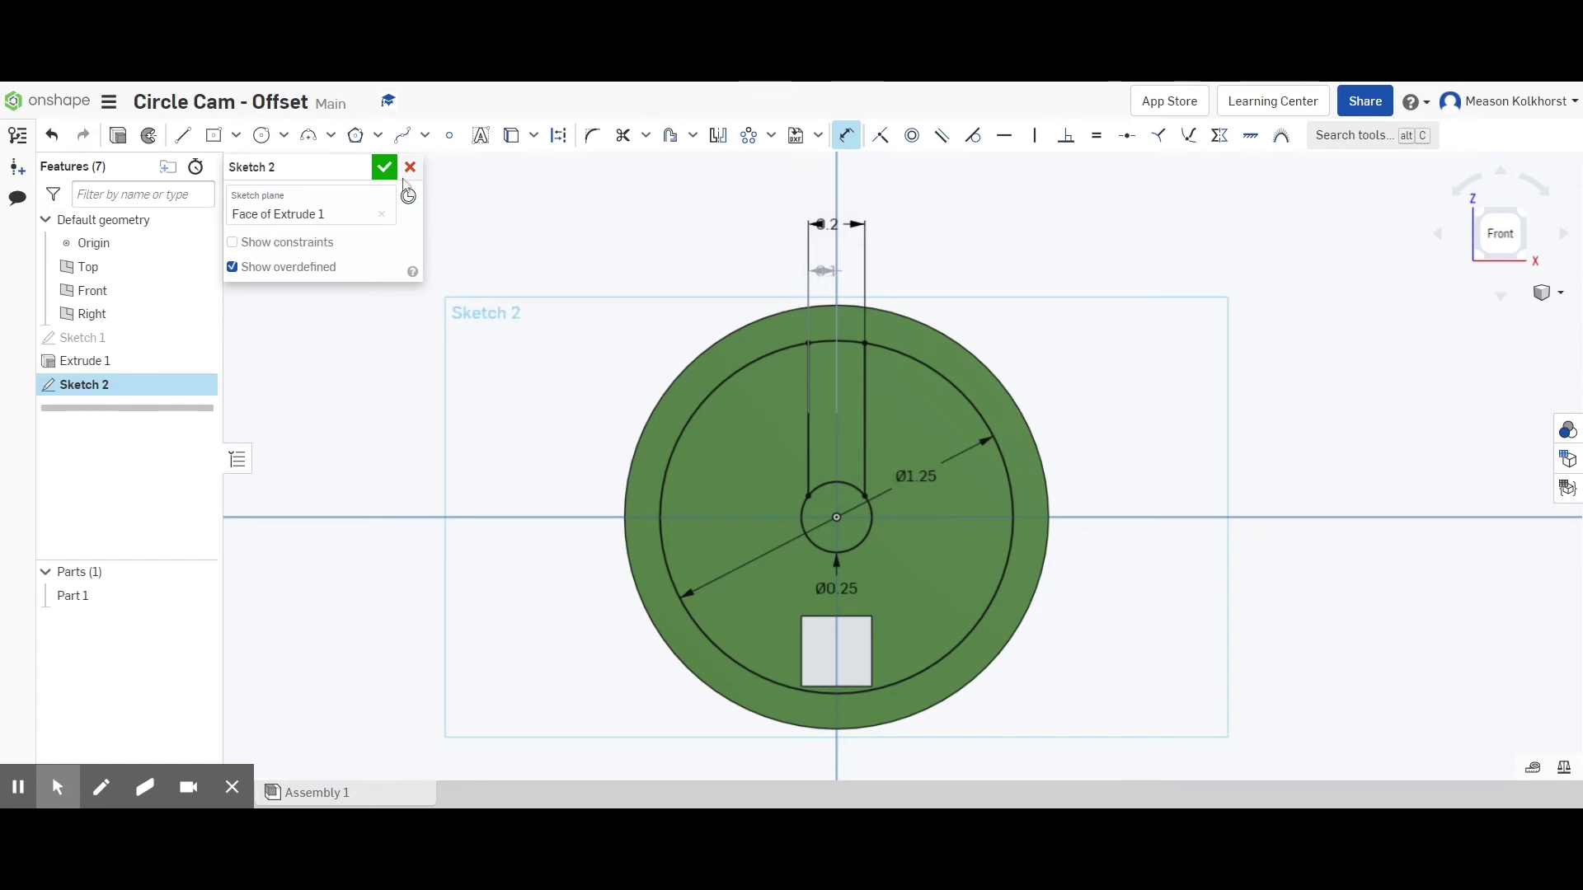
Circularly pattern both slot lines 5 times evenly around the disc centre.
{"action": "left_click", "coordinate": [771, 135]}
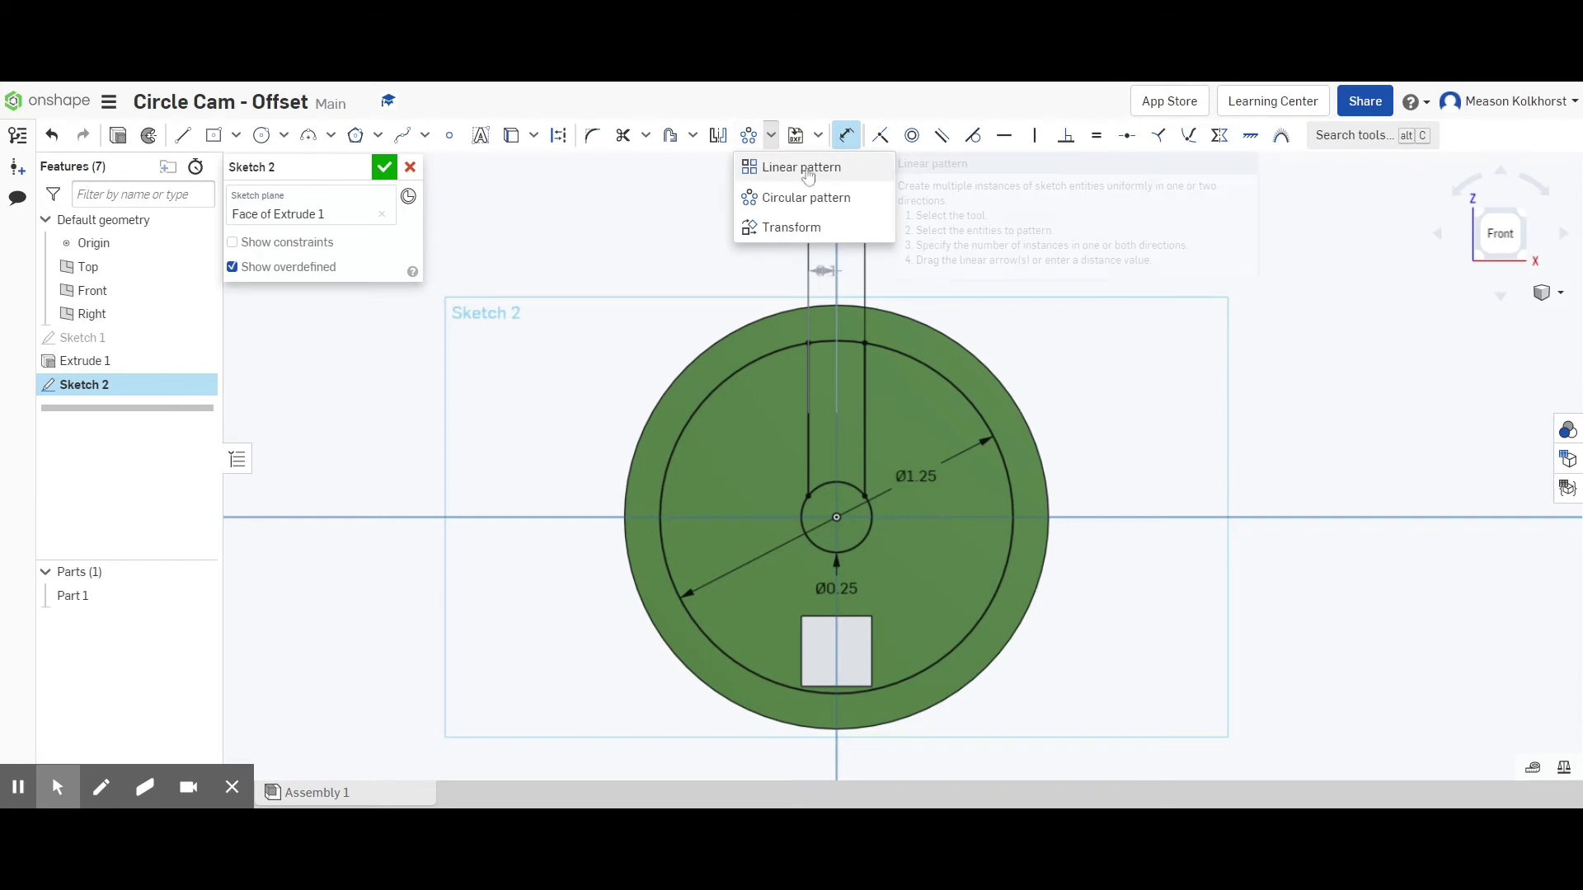
{"action": "left_click", "coordinate": [766, 201]}
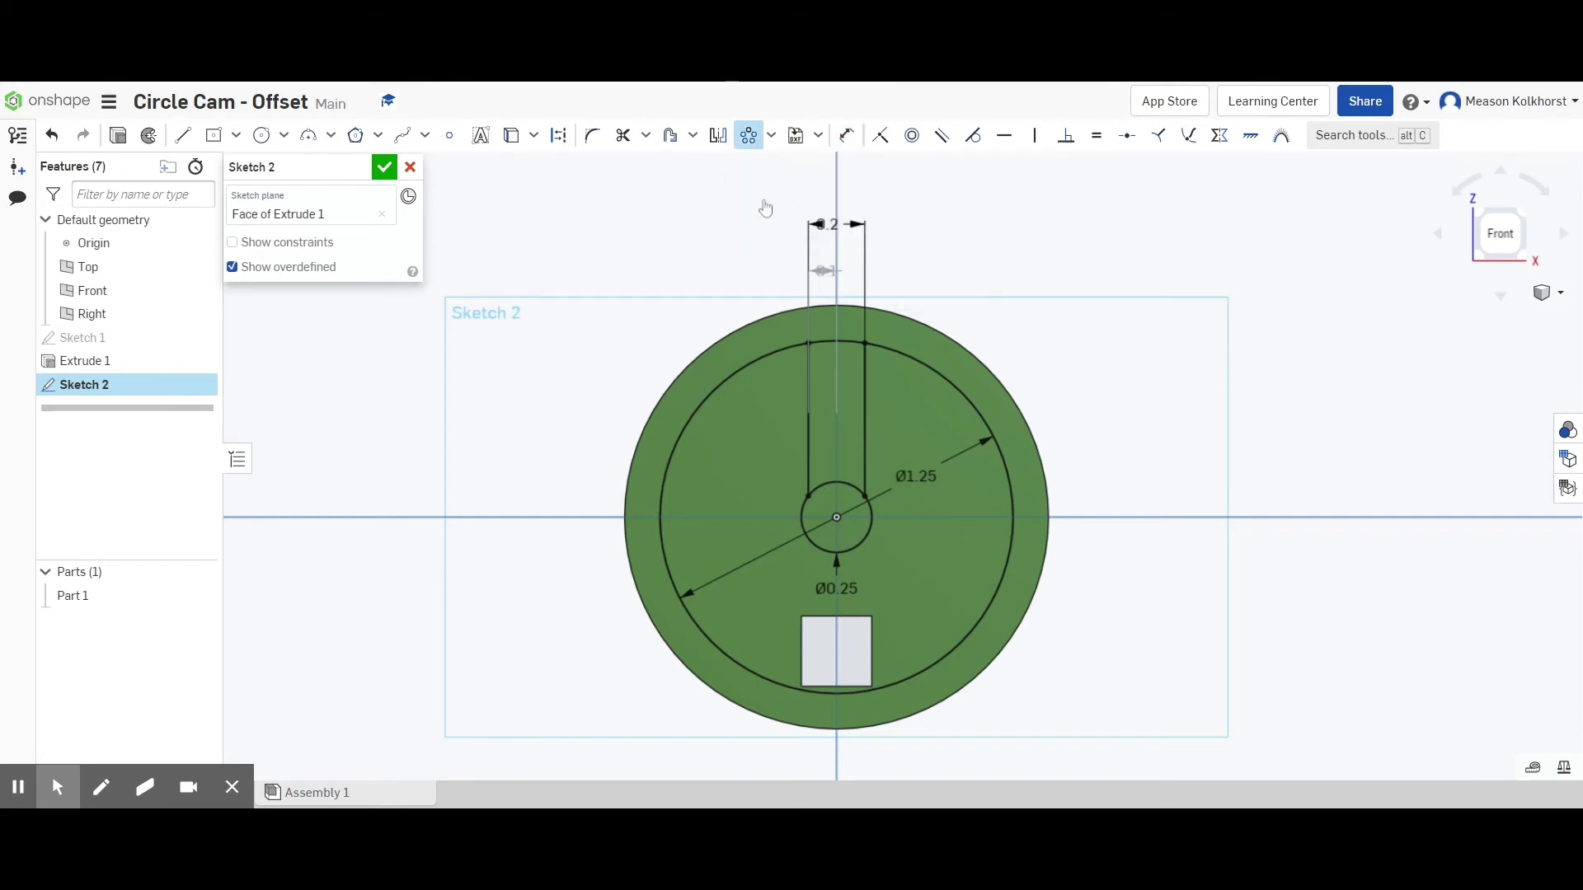
{"action": "left_click", "coordinate": [807, 429]}
{"action": "left_click", "coordinate": [864, 417]}
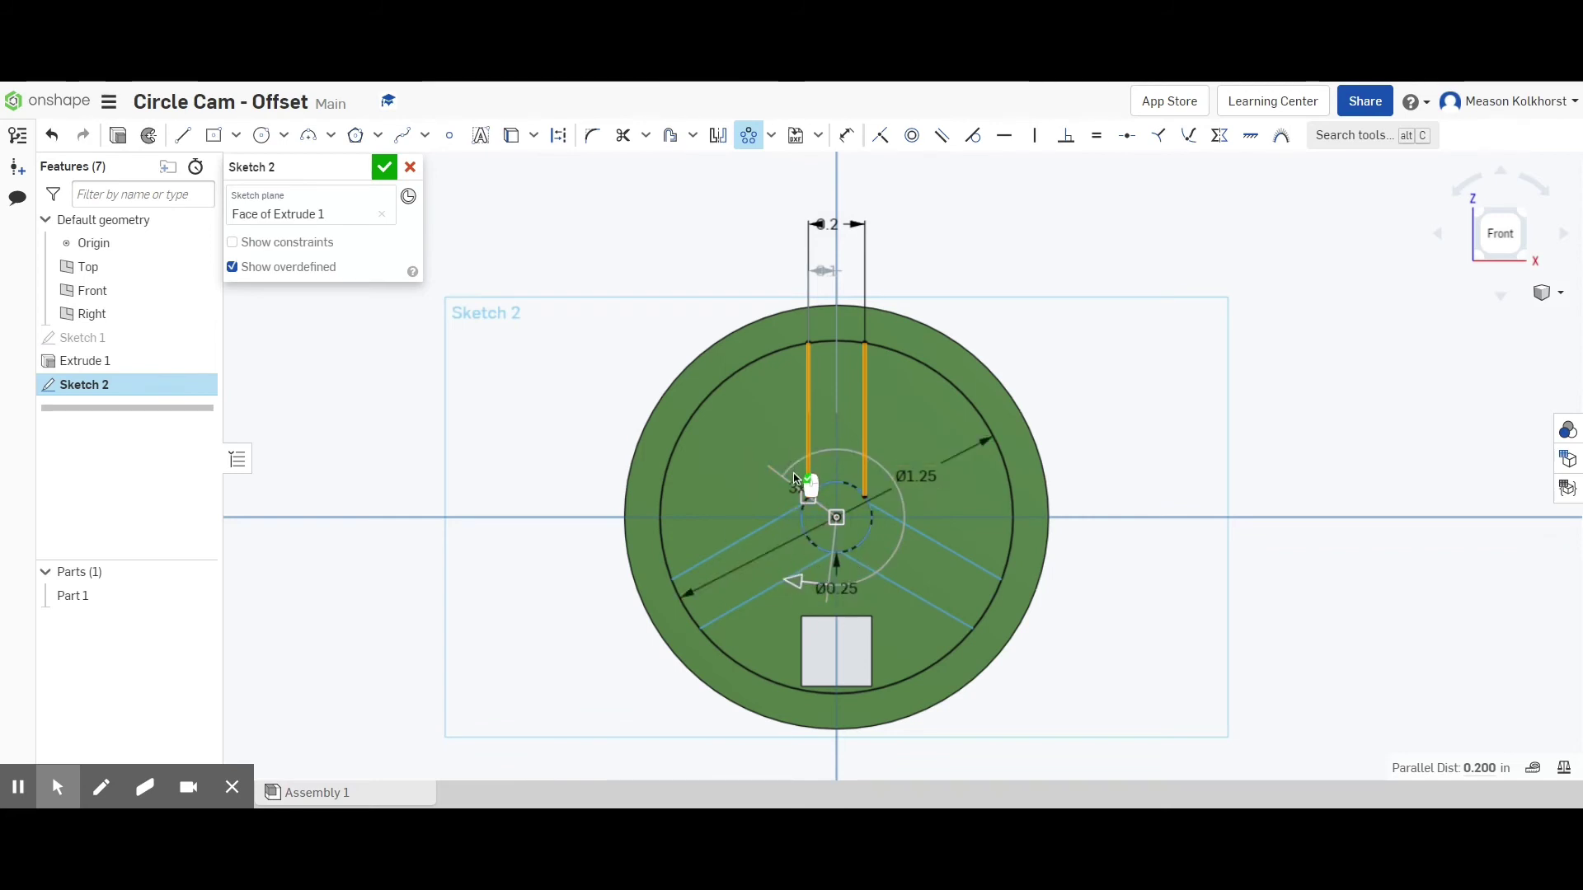
{"action": "left_click_drag", "start_coordinate": [798, 489], "coordinate": [725, 471]}
{"action": "left_click", "coordinate": [725, 468]}
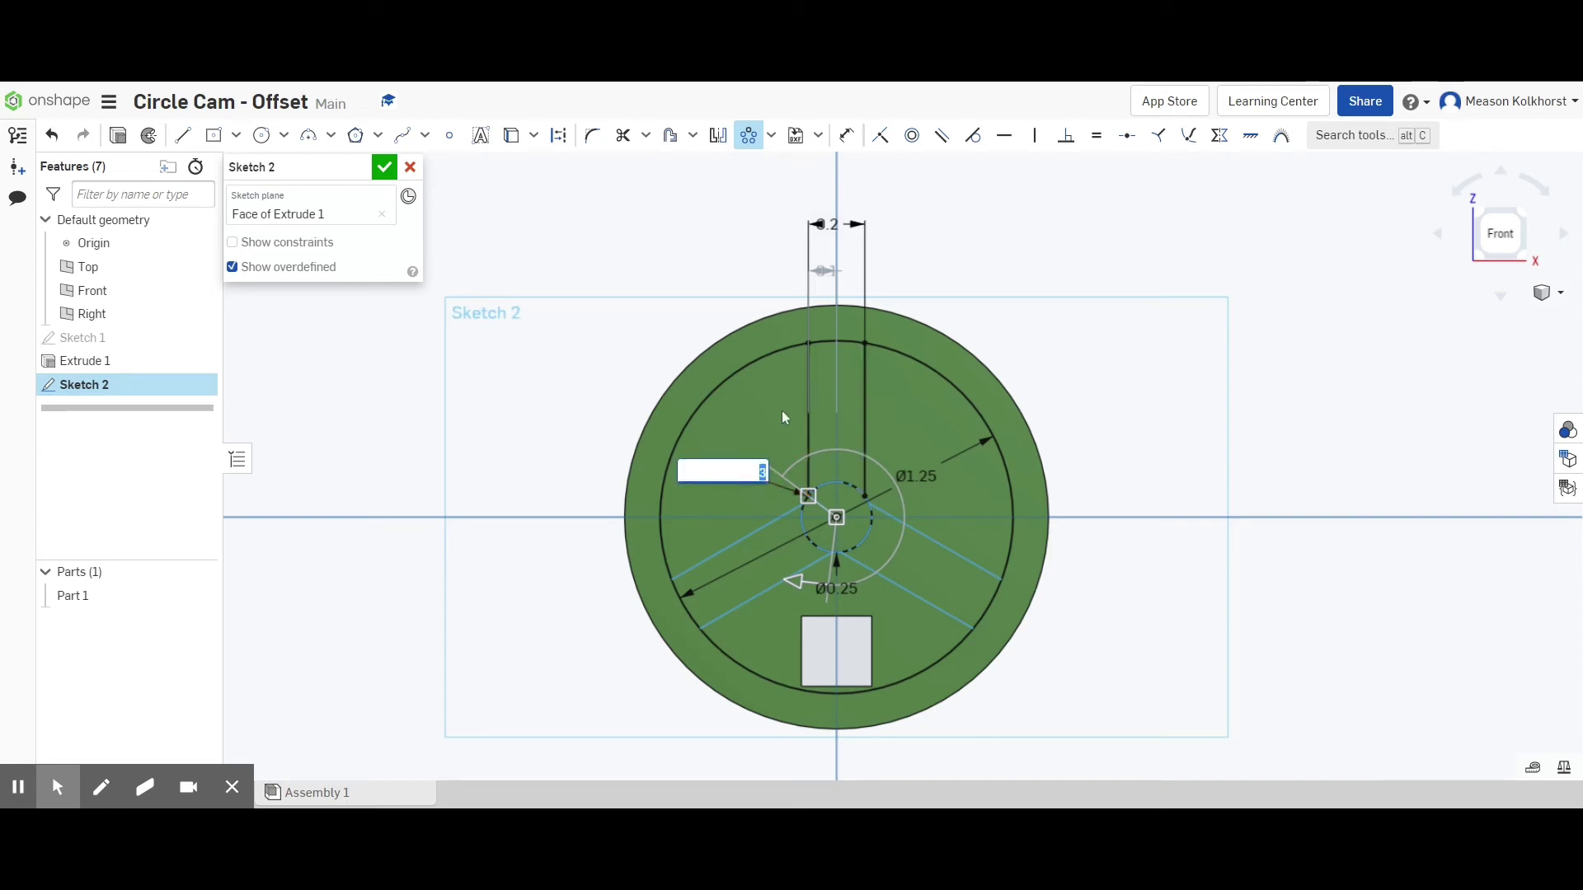
{"action": "type", "text": "5"}
{"action": "key", "text": "Return"}
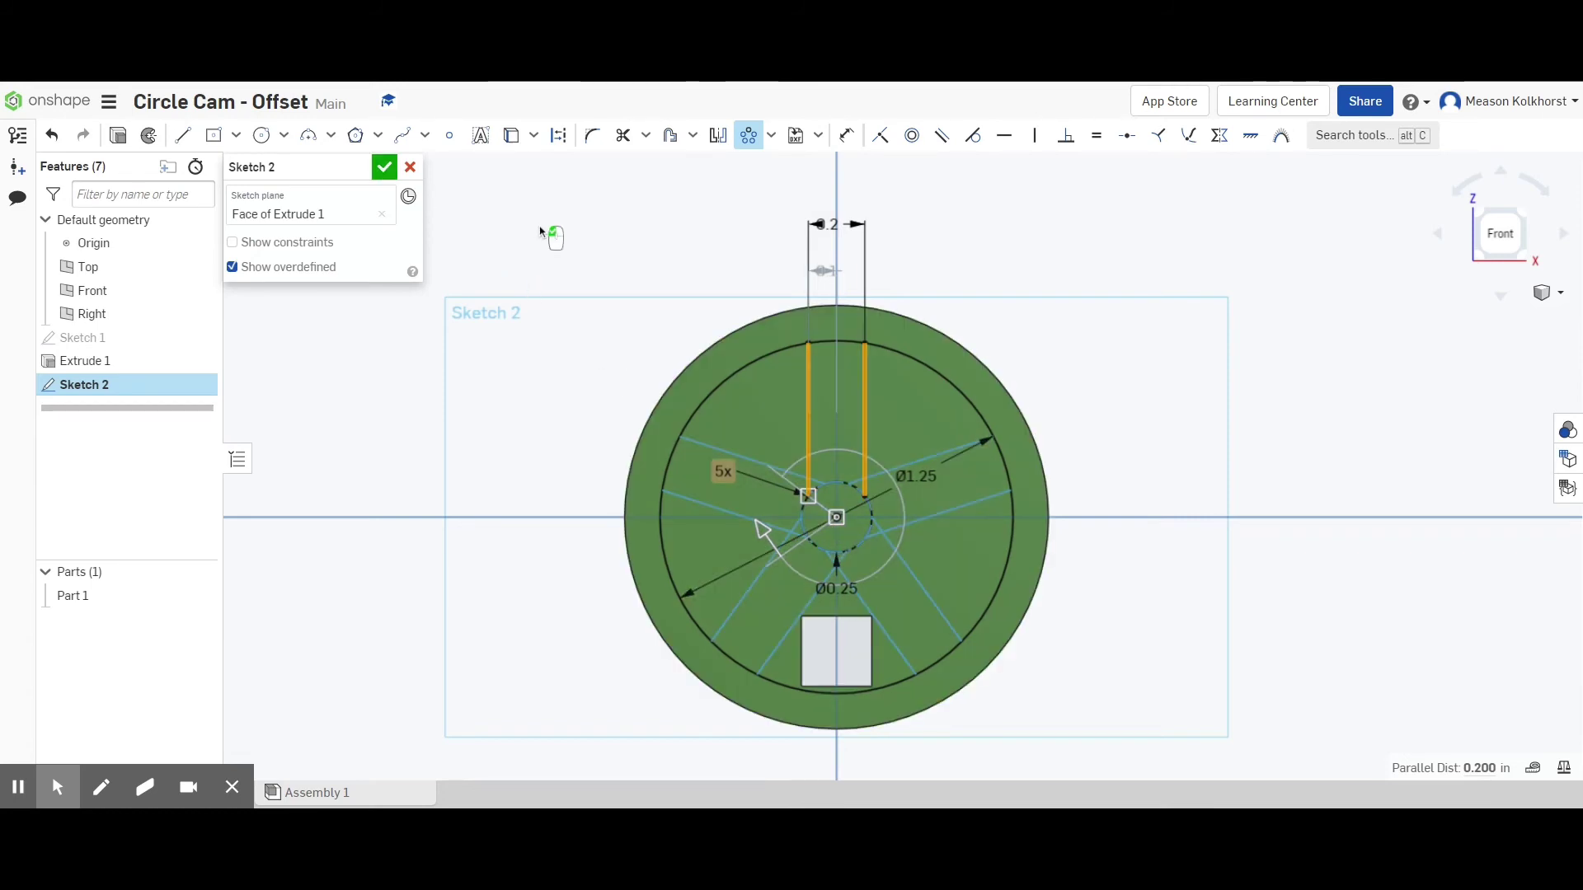
{"action": "left_click", "coordinate": [584, 243]}
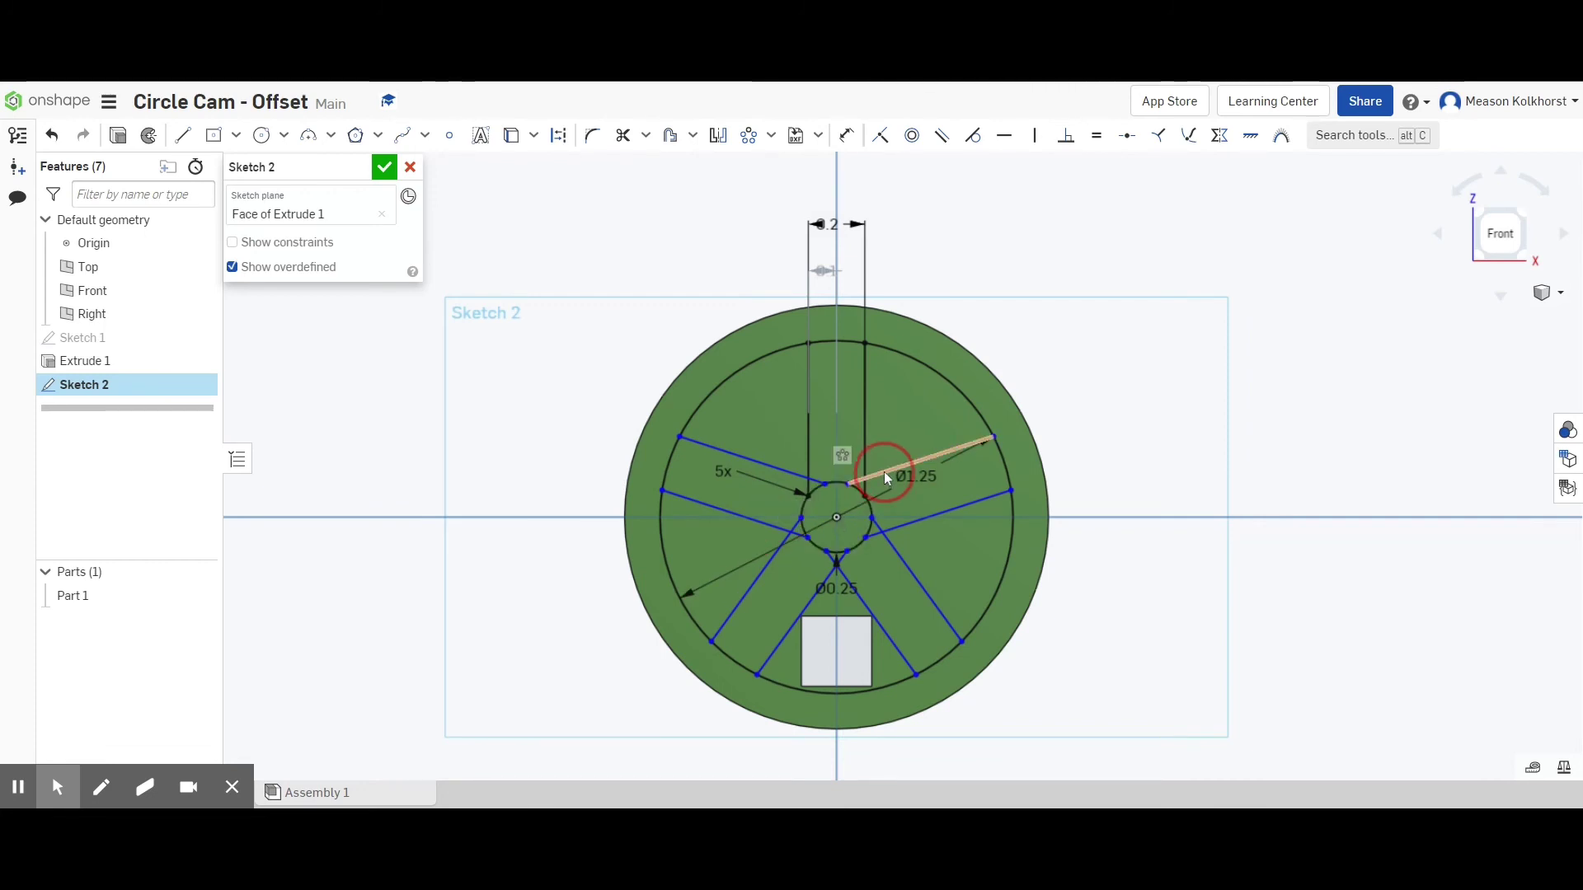
Make the spoke lines tangent to the small central circle, then close Sketch 2.
{"action": "key", "text": "ctrl+z"}
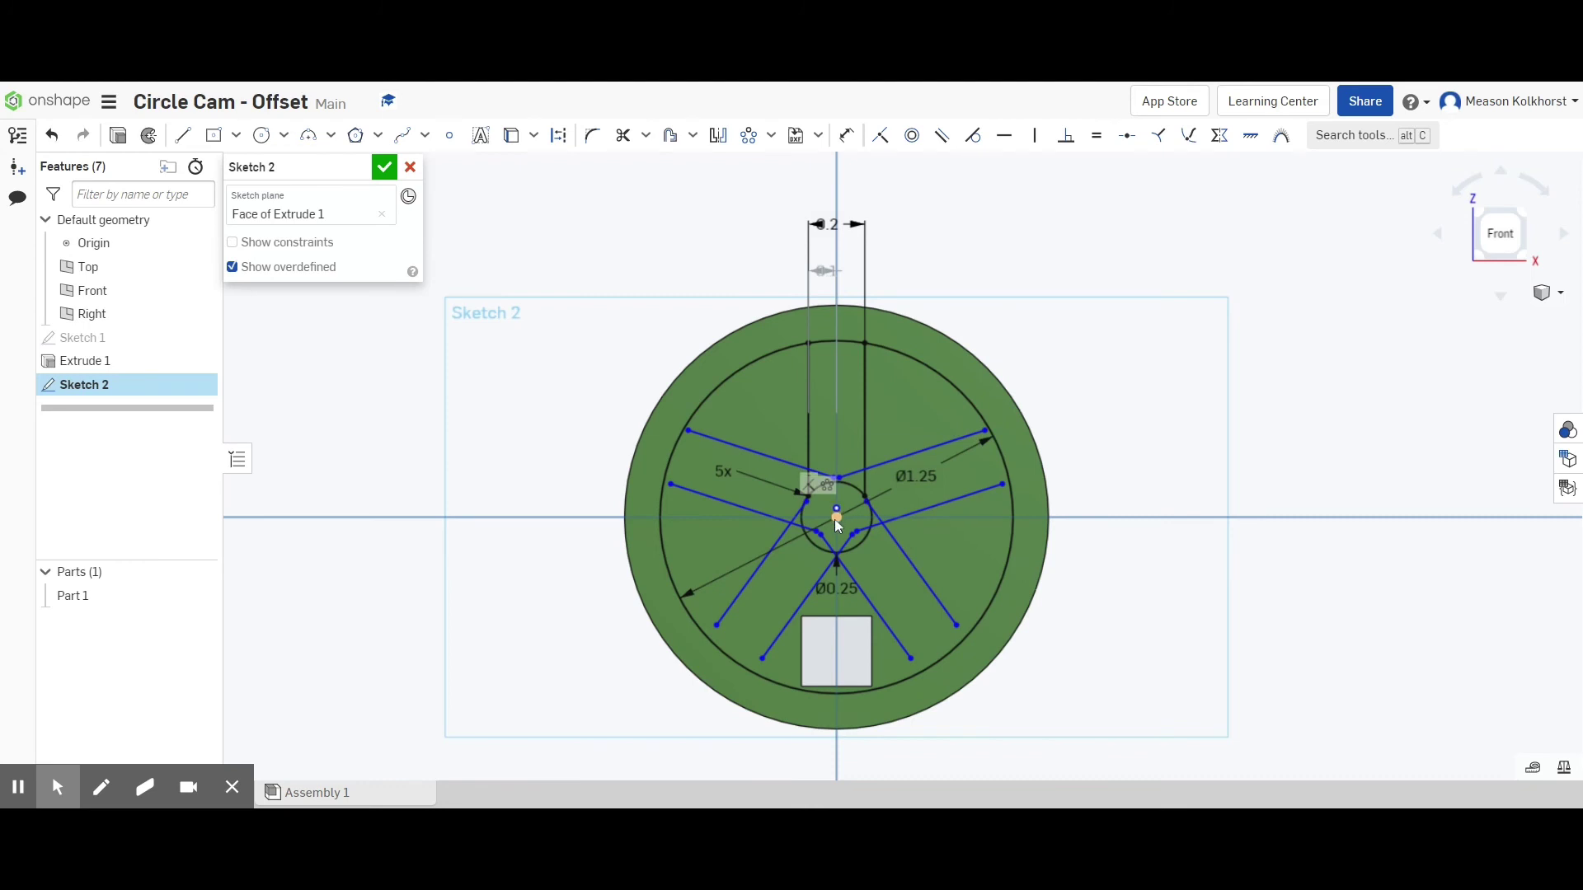
{"action": "left_click", "coordinate": [880, 136]}
{"action": "key", "text": "q"}
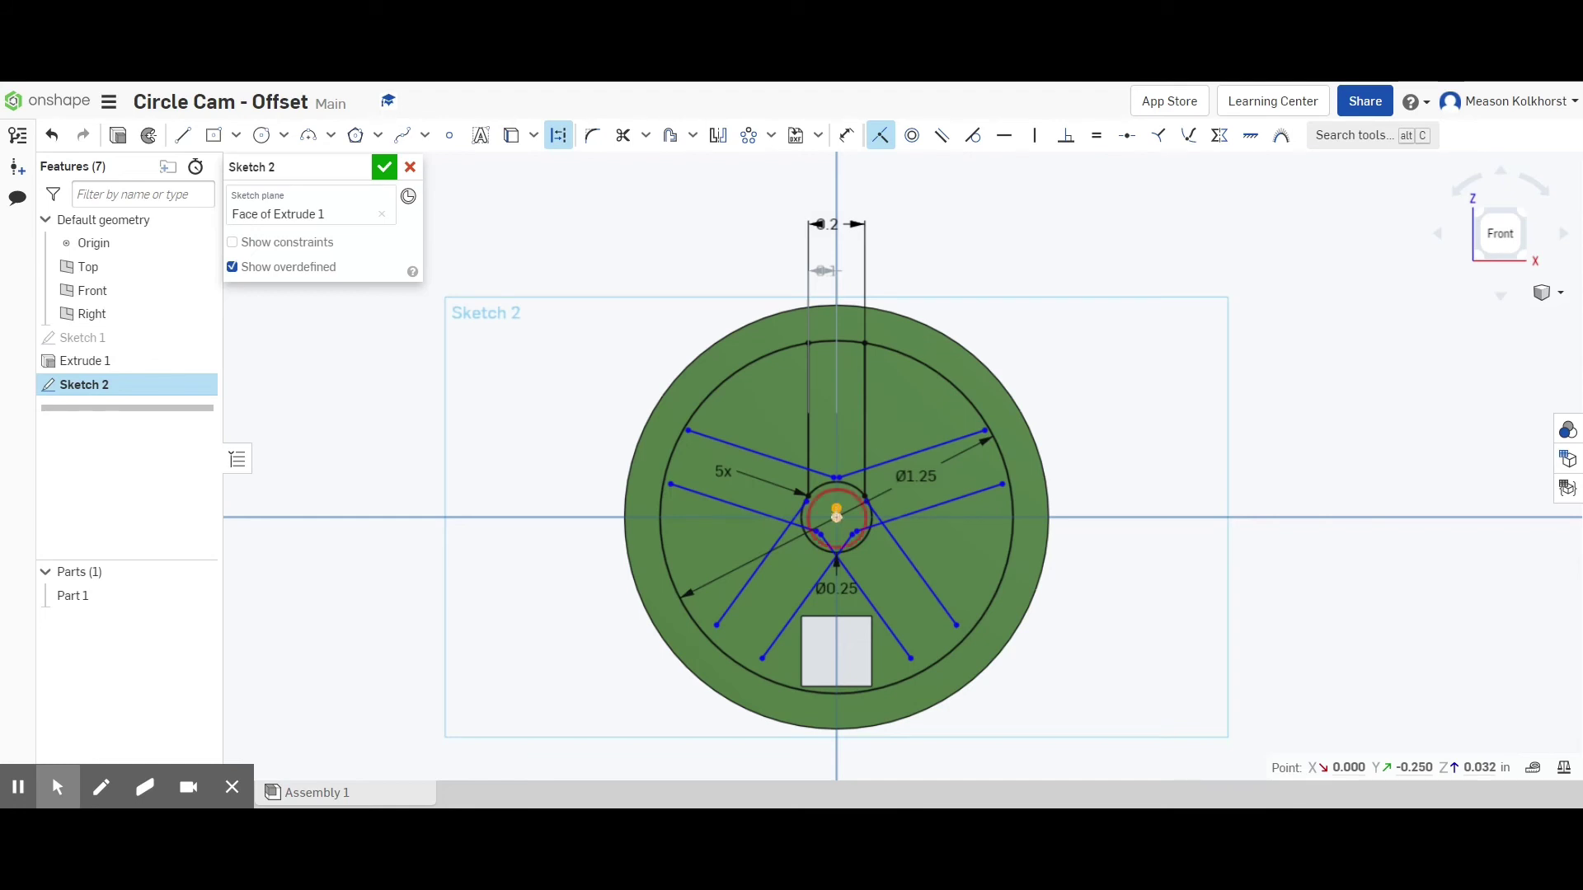
{"action": "left_click", "coordinate": [837, 516]}
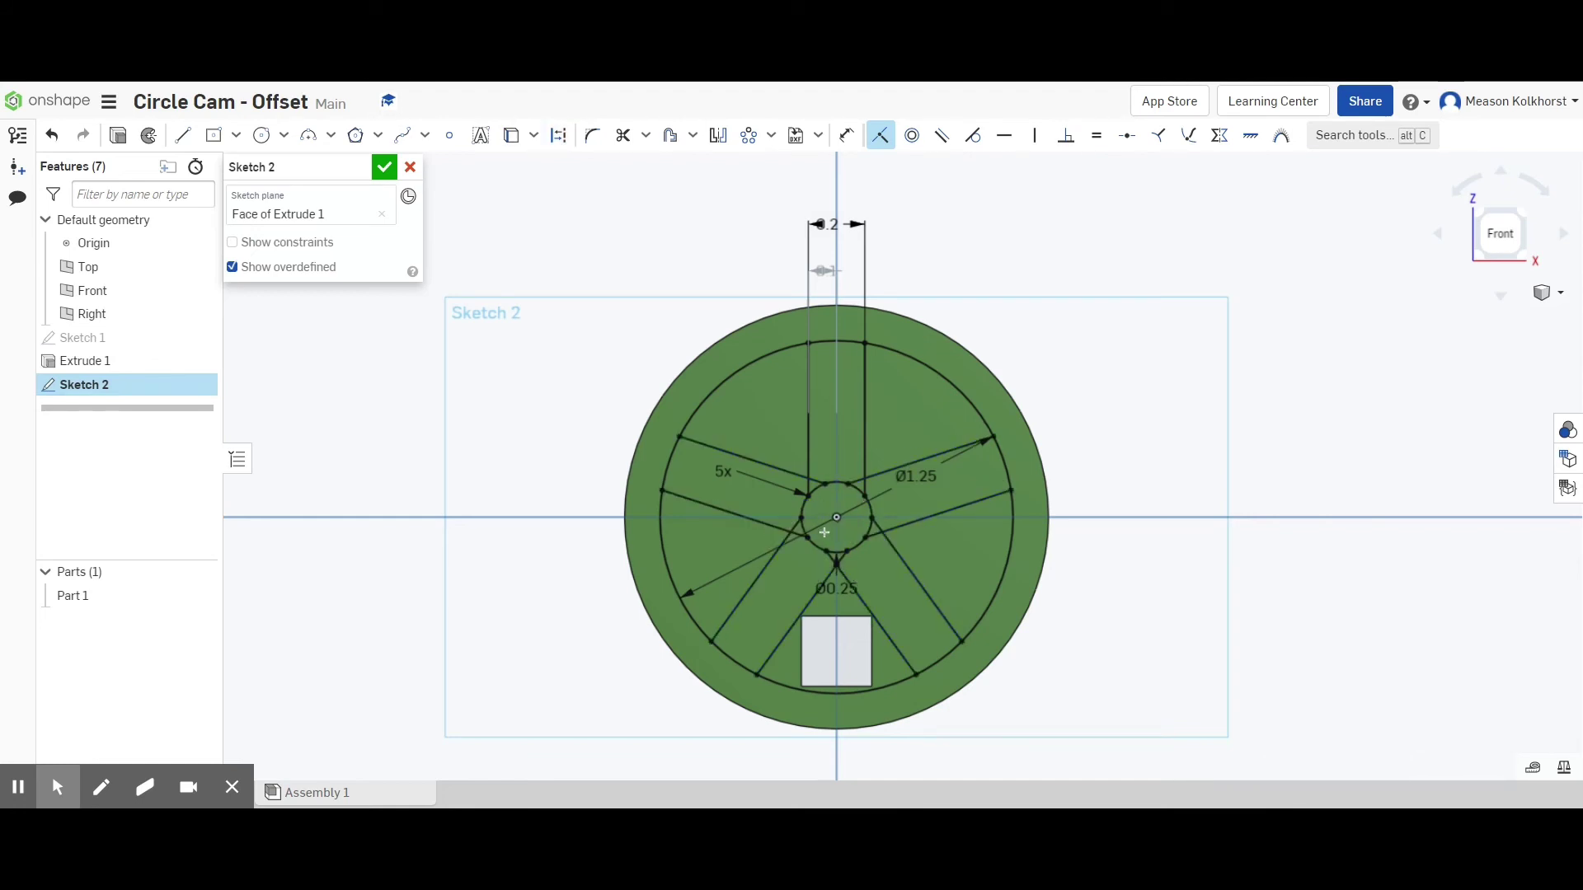
{"action": "scroll", "coordinate": [822, 532], "scroll_direction": "up", "scroll_amount": 2}
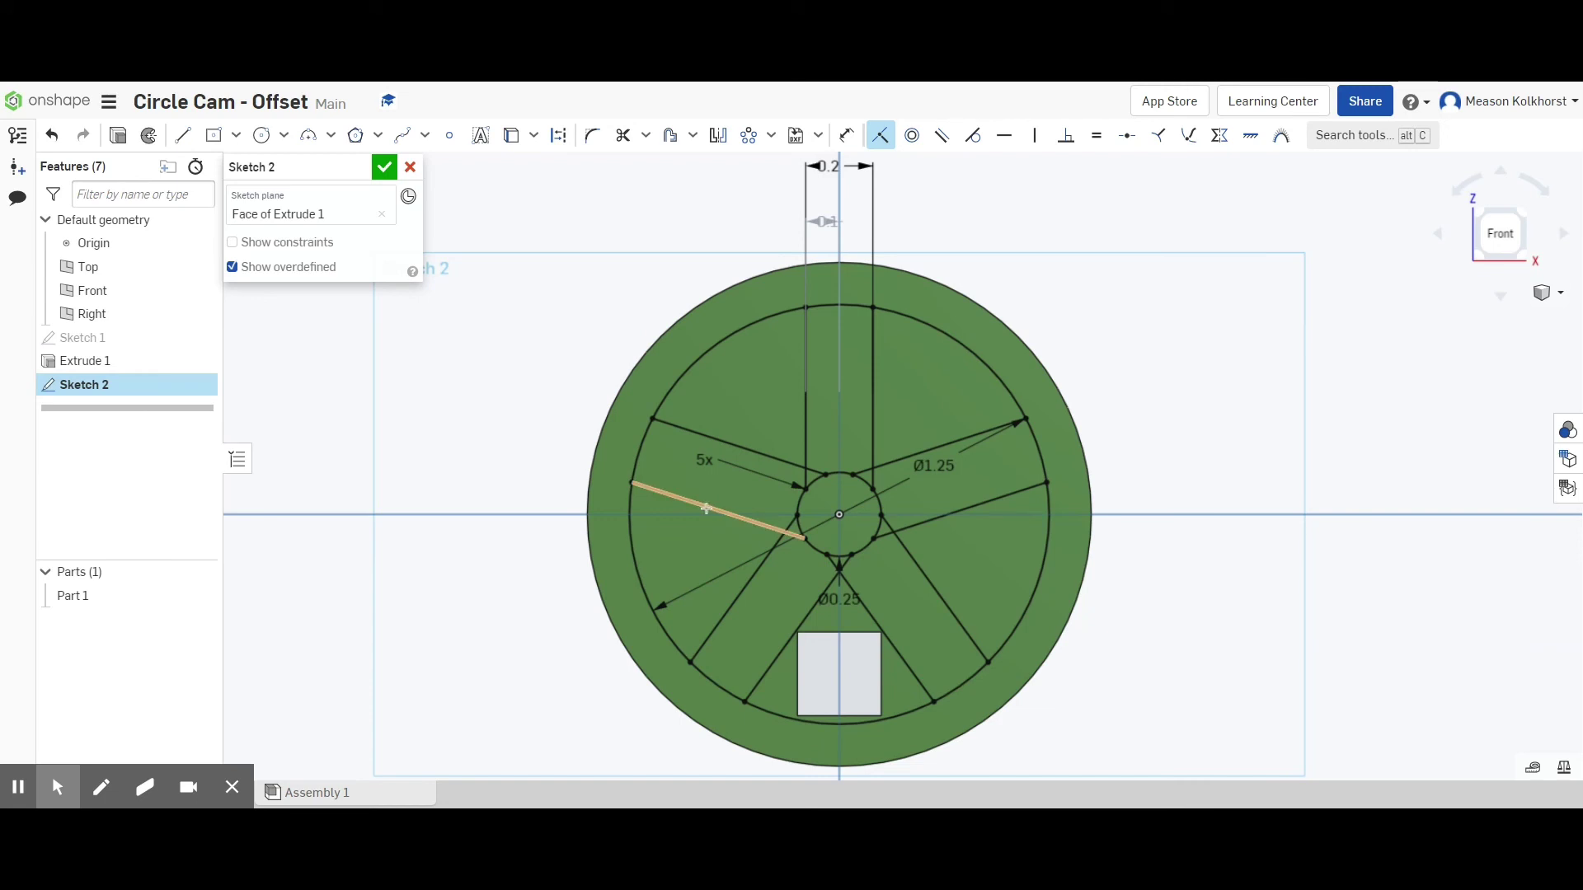
{"action": "left_click", "coordinate": [390, 169]}
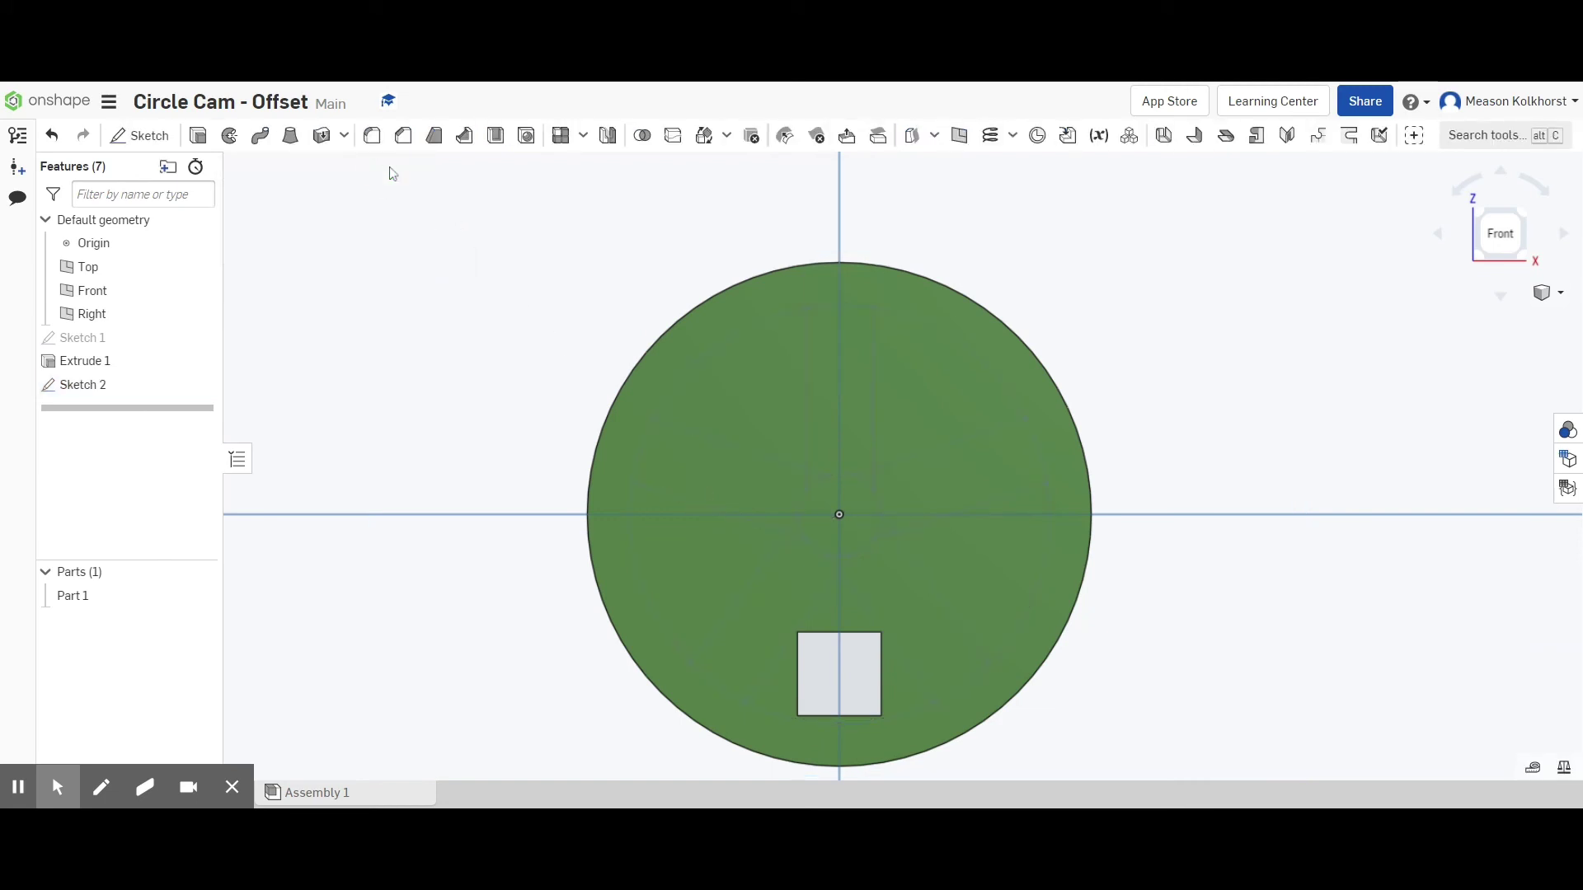
Extrude-remove the four wedge regions through the disc, keeping the bottom wedge around the square hole solid.
{"action": "left_click", "coordinate": [198, 135]}
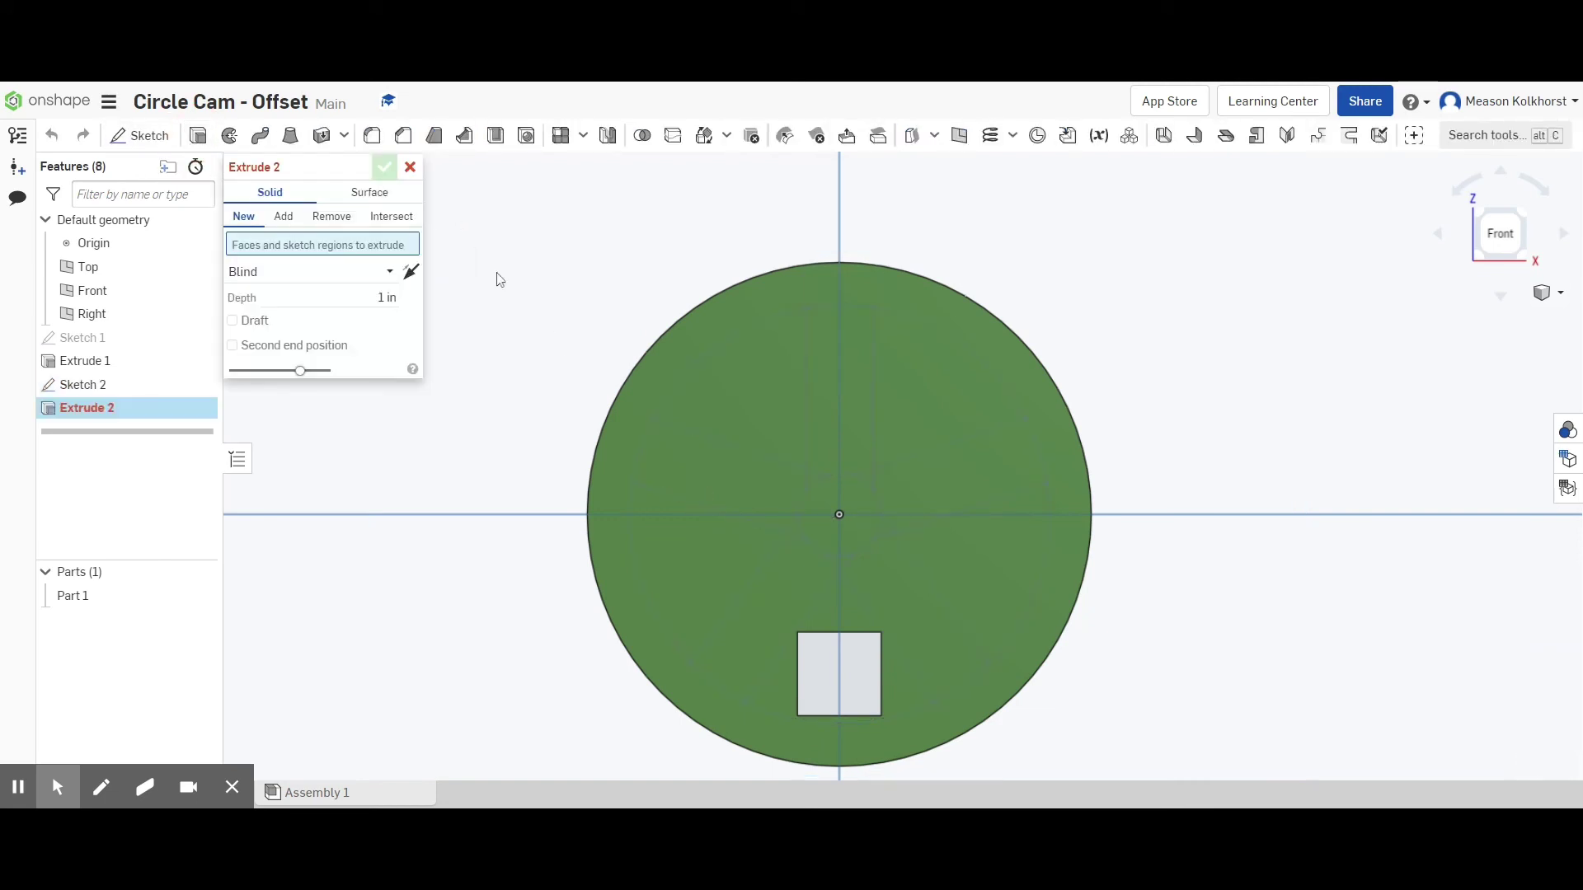
{"action": "left_click", "coordinate": [747, 378]}
{"action": "left_click", "coordinate": [945, 384]}
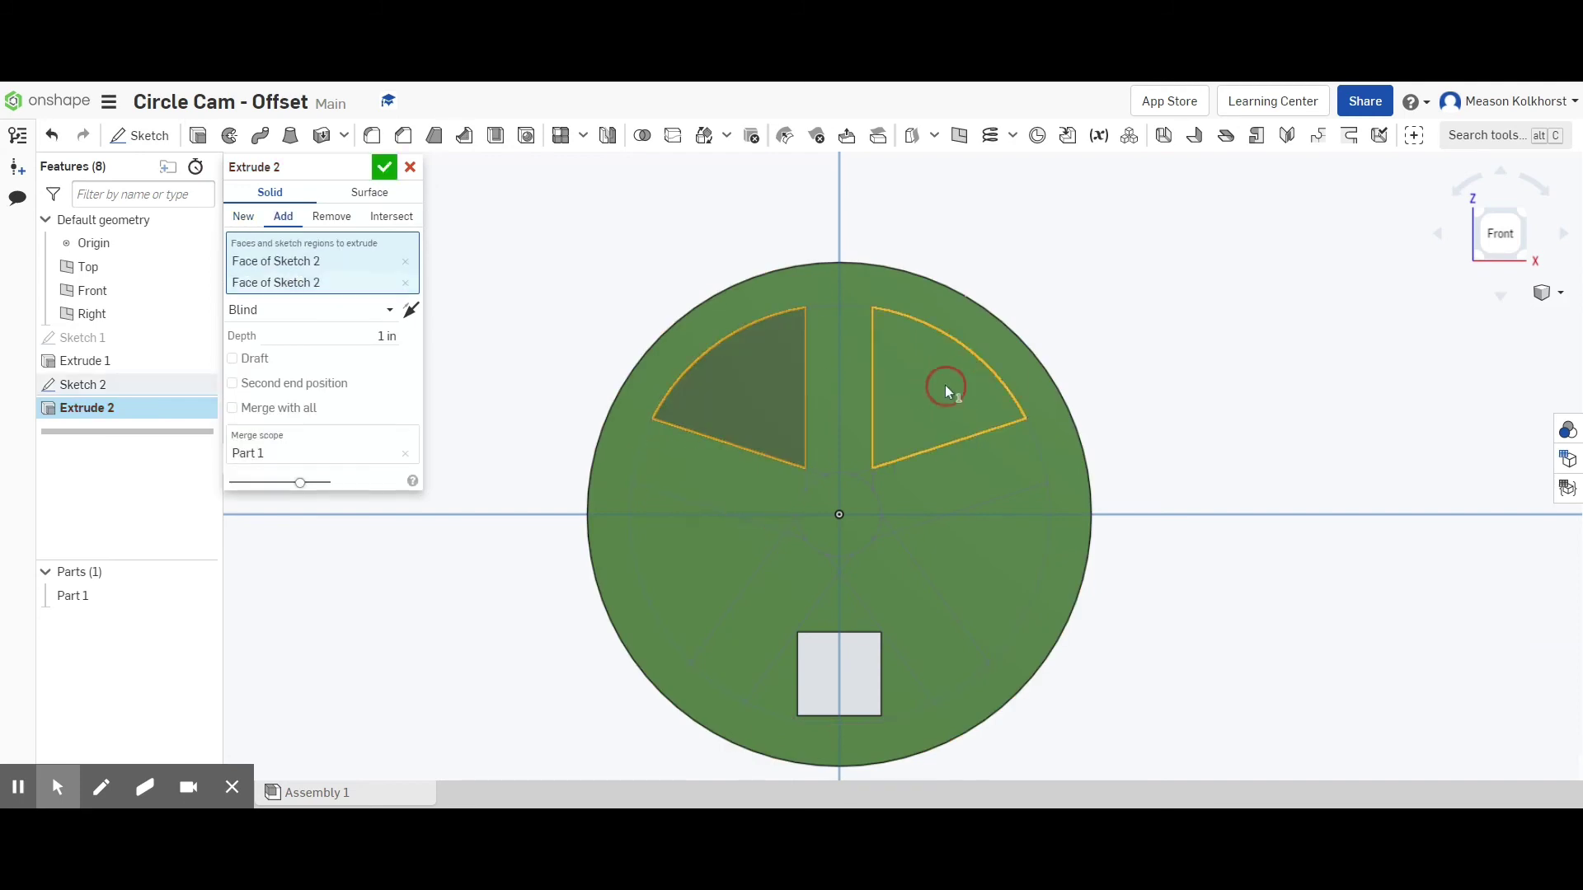
{"action": "left_click", "coordinate": [983, 542]}
{"action": "left_click", "coordinate": [711, 568]}
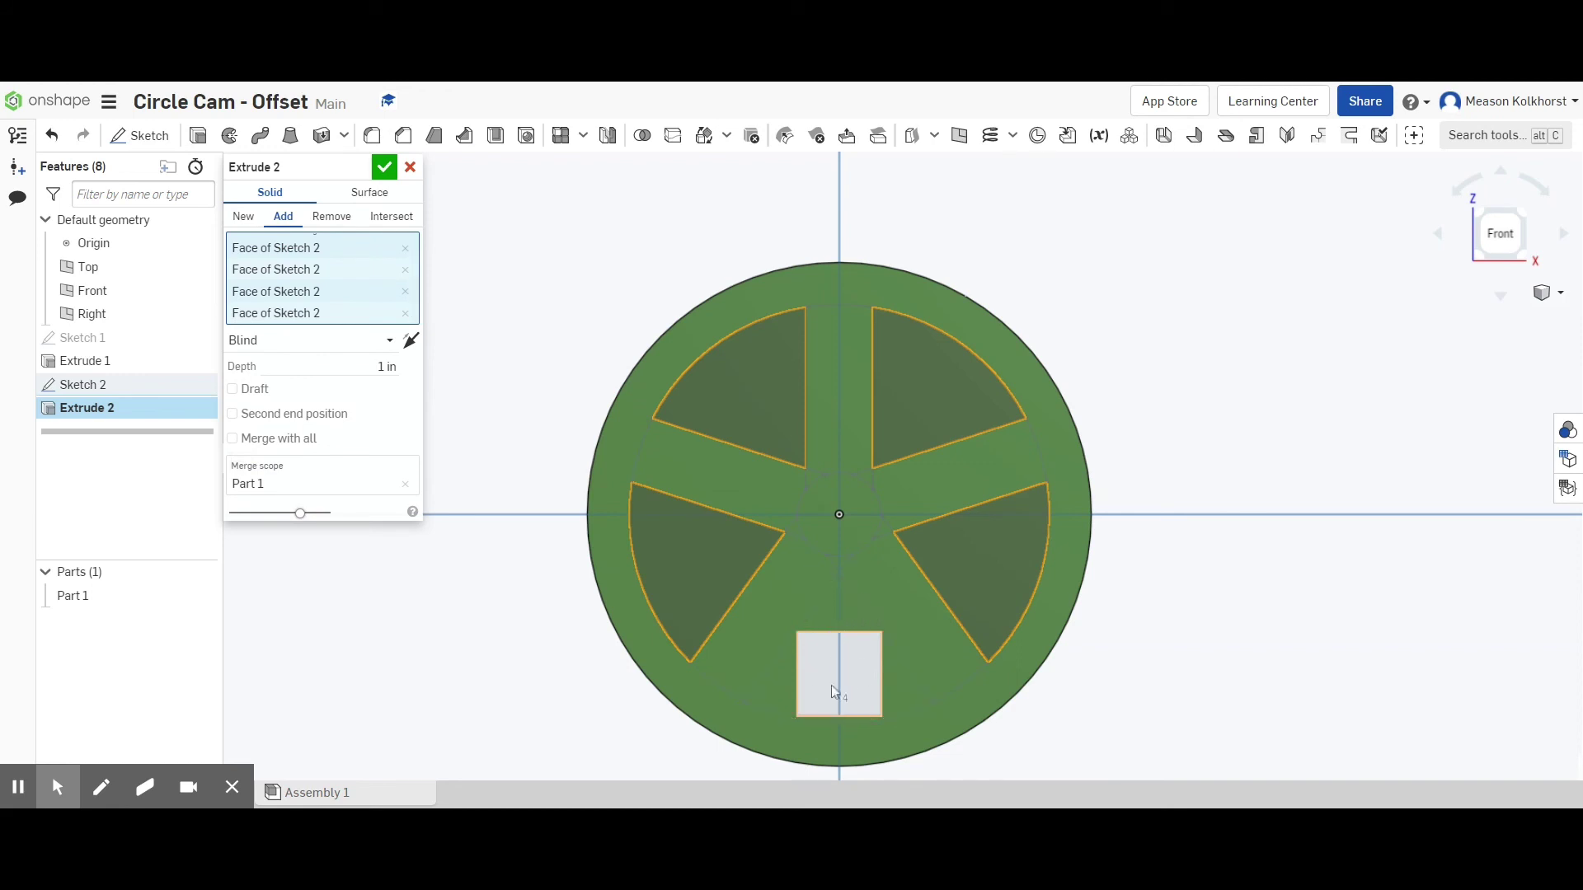
{"action": "left_click", "coordinate": [841, 601]}
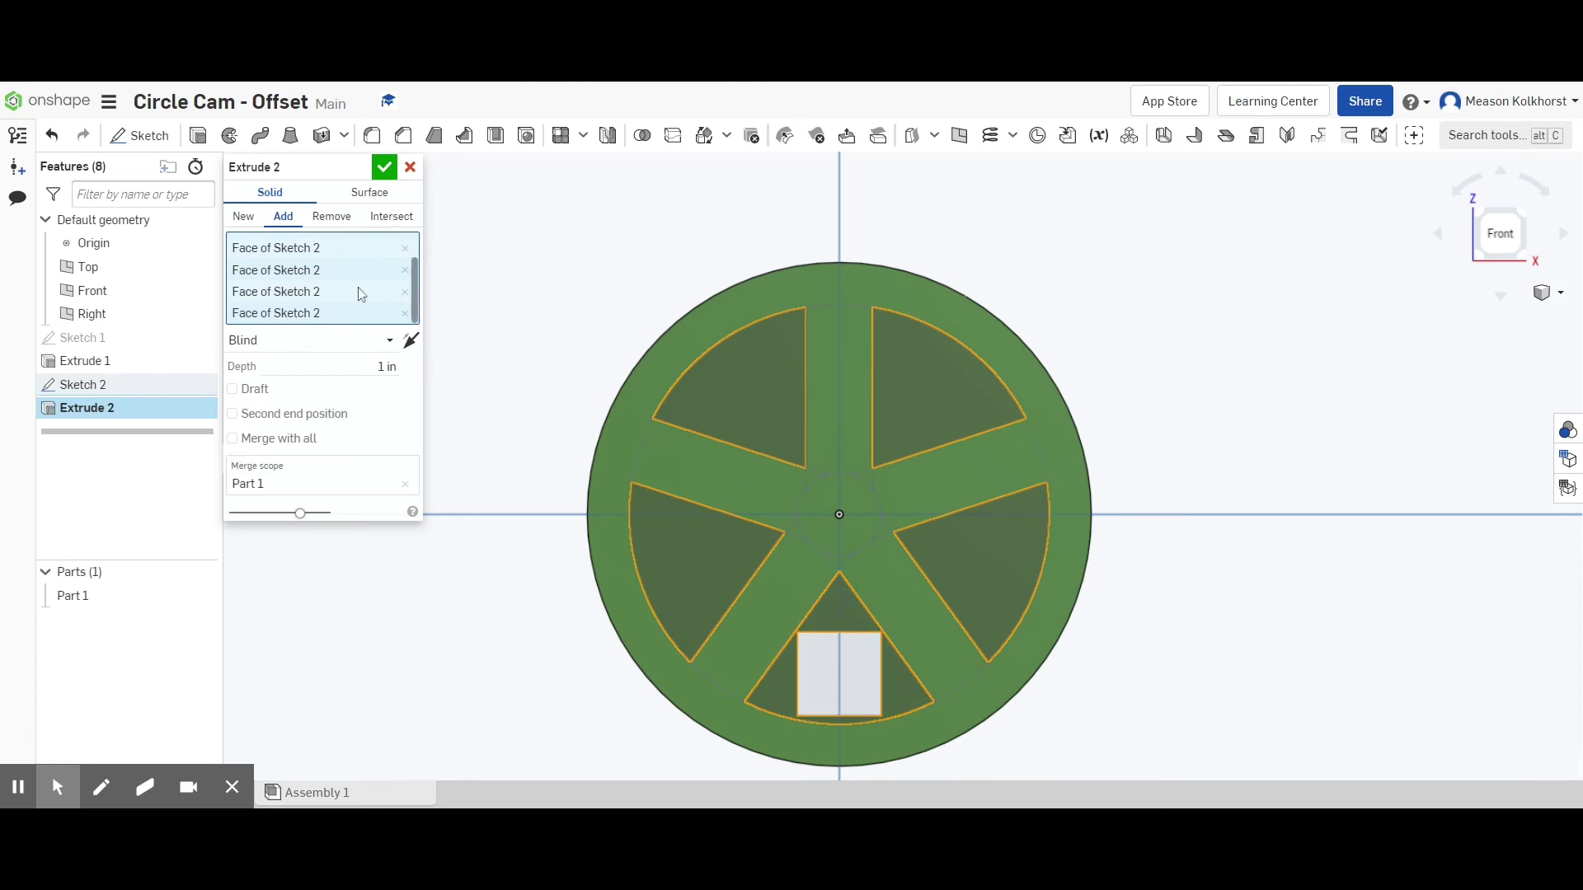
{"action": "left_click", "coordinate": [333, 218]}
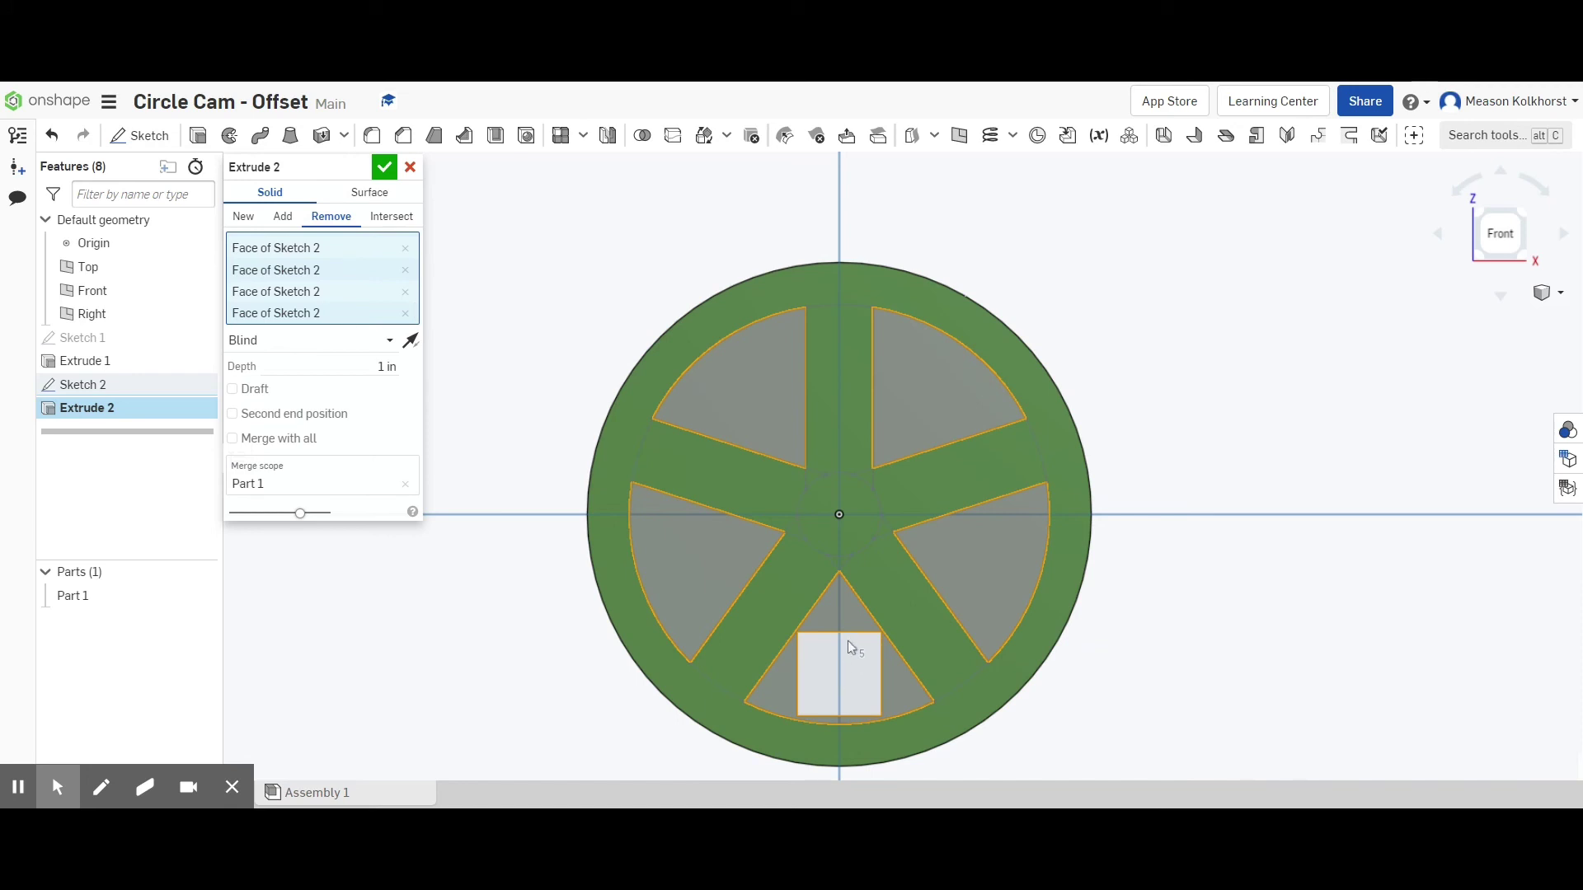
{"action": "left_click", "coordinate": [405, 314]}
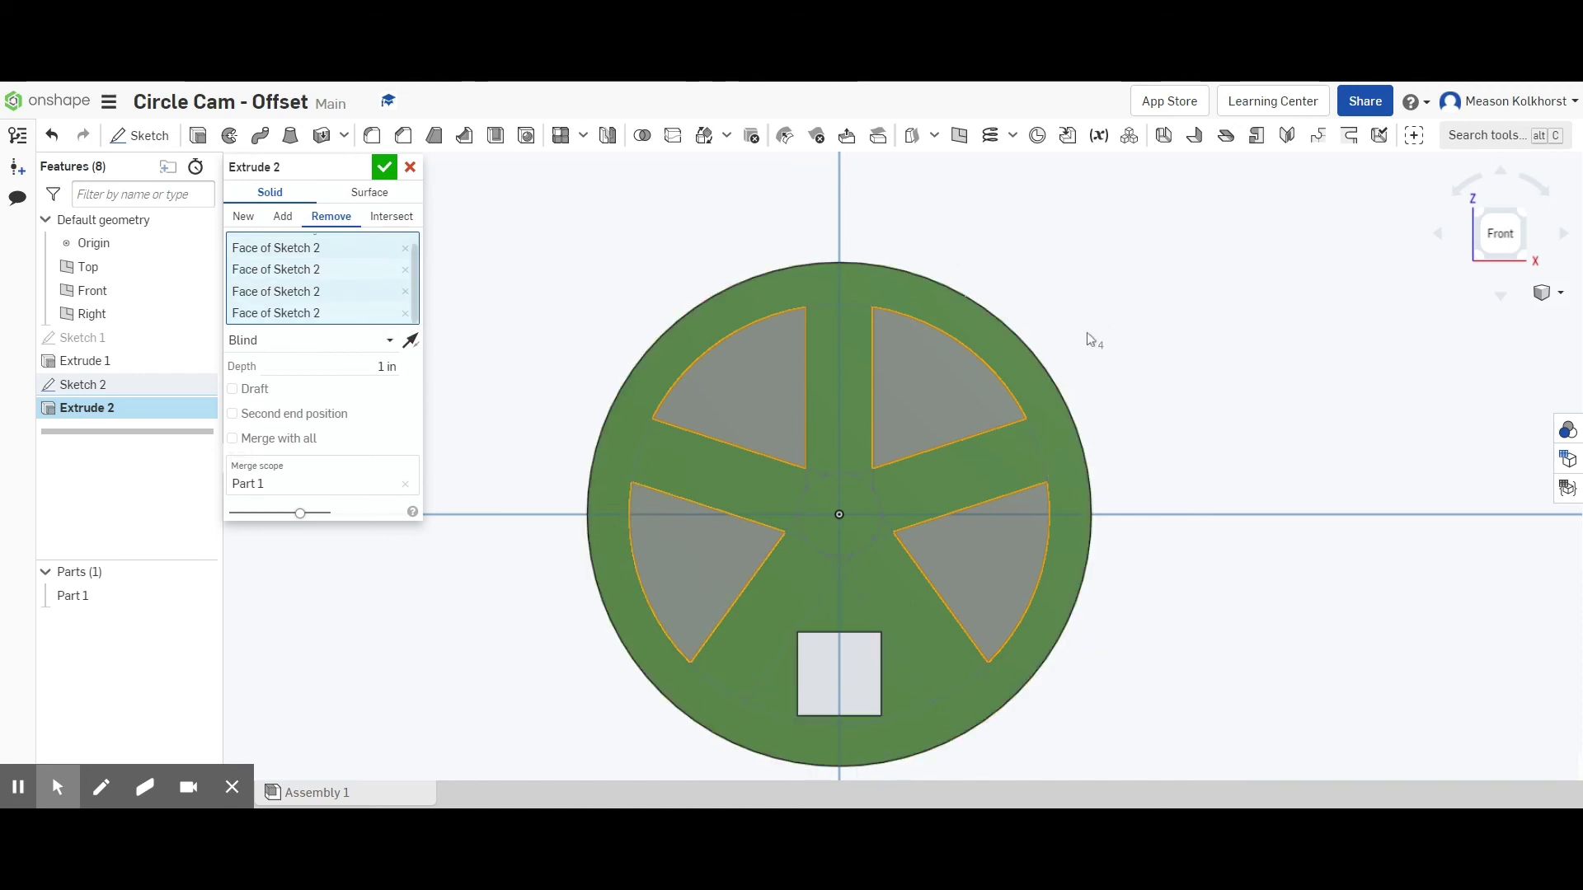
{"action": "right_click_drag", "start_coordinate": [1110, 294], "coordinate": [1050, 305]}
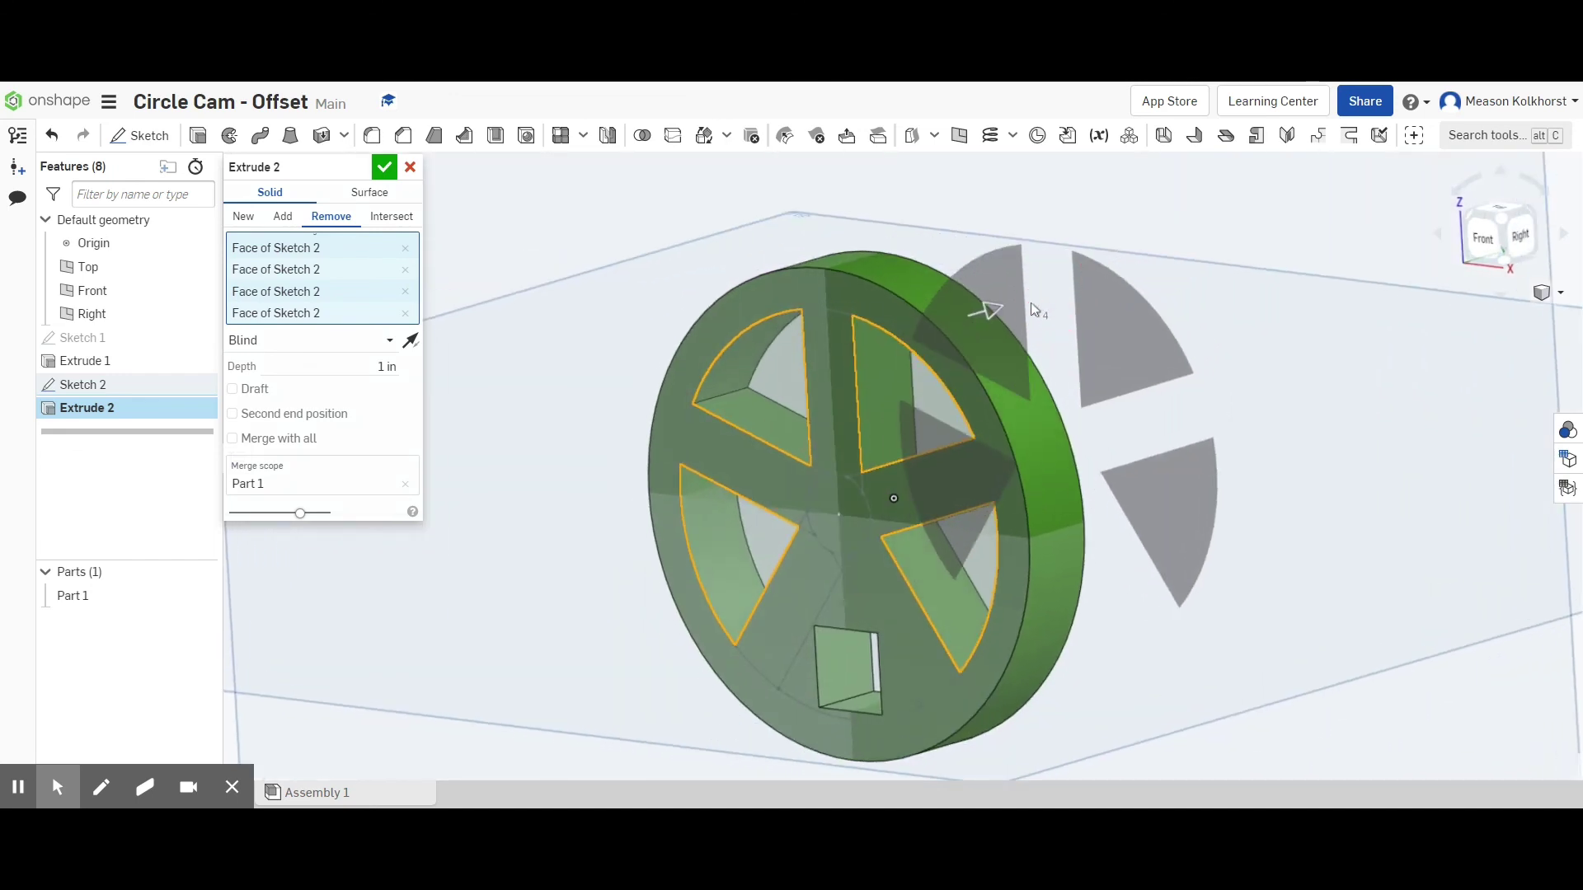
{"action": "left_click", "coordinate": [384, 167]}
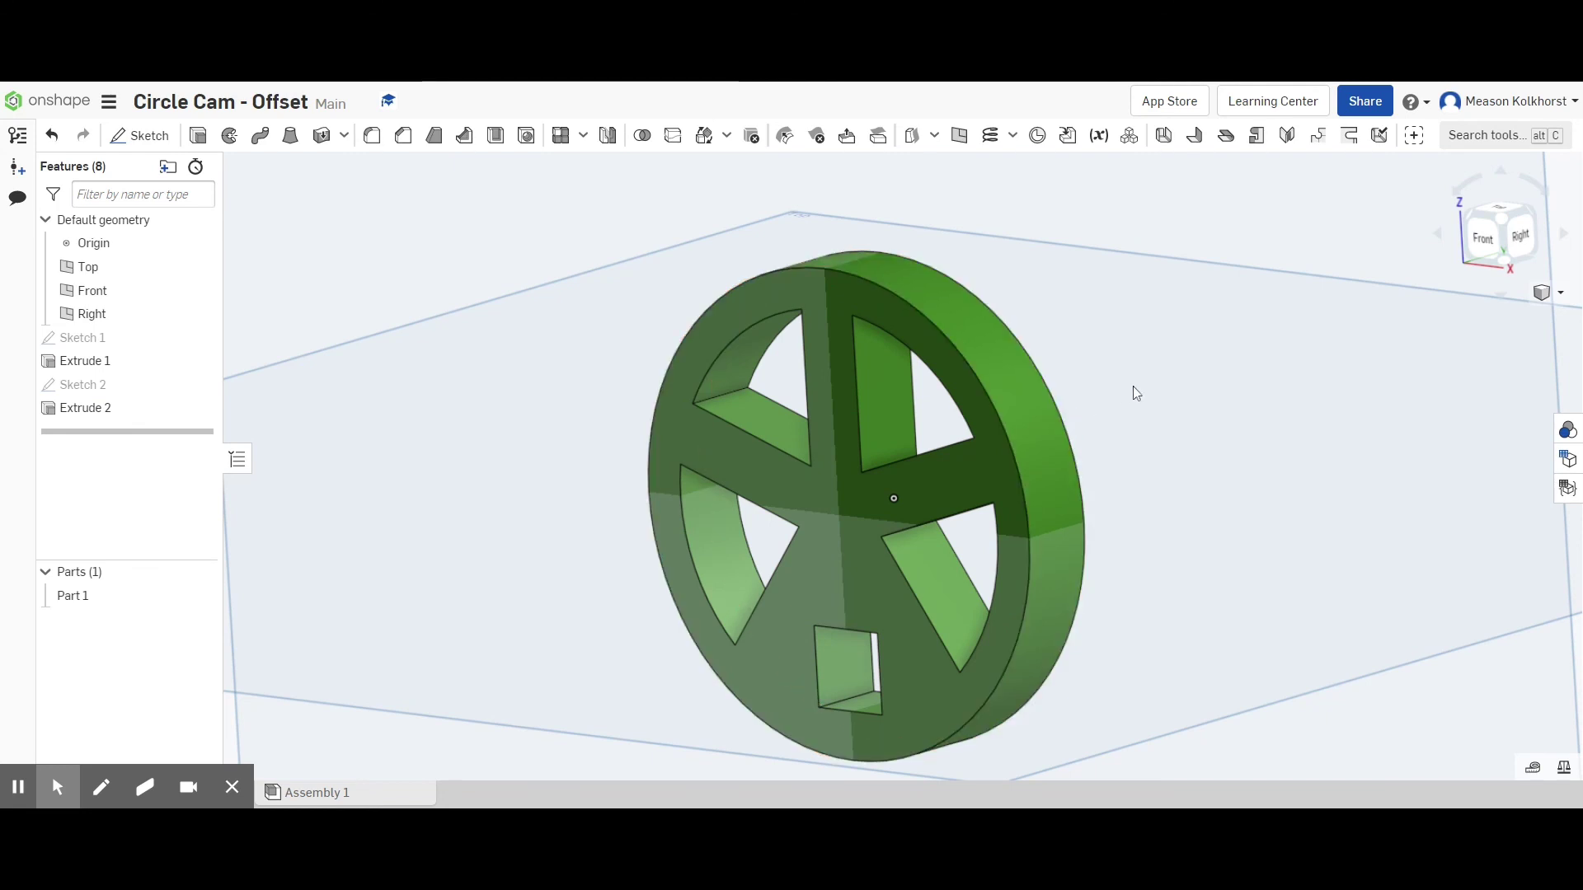
Turn the cam back to a front view and reopen Sketch 2 from the Features list.
{"action": "right_click_drag", "start_coordinate": [1165, 381], "coordinate": [1327, 311]}
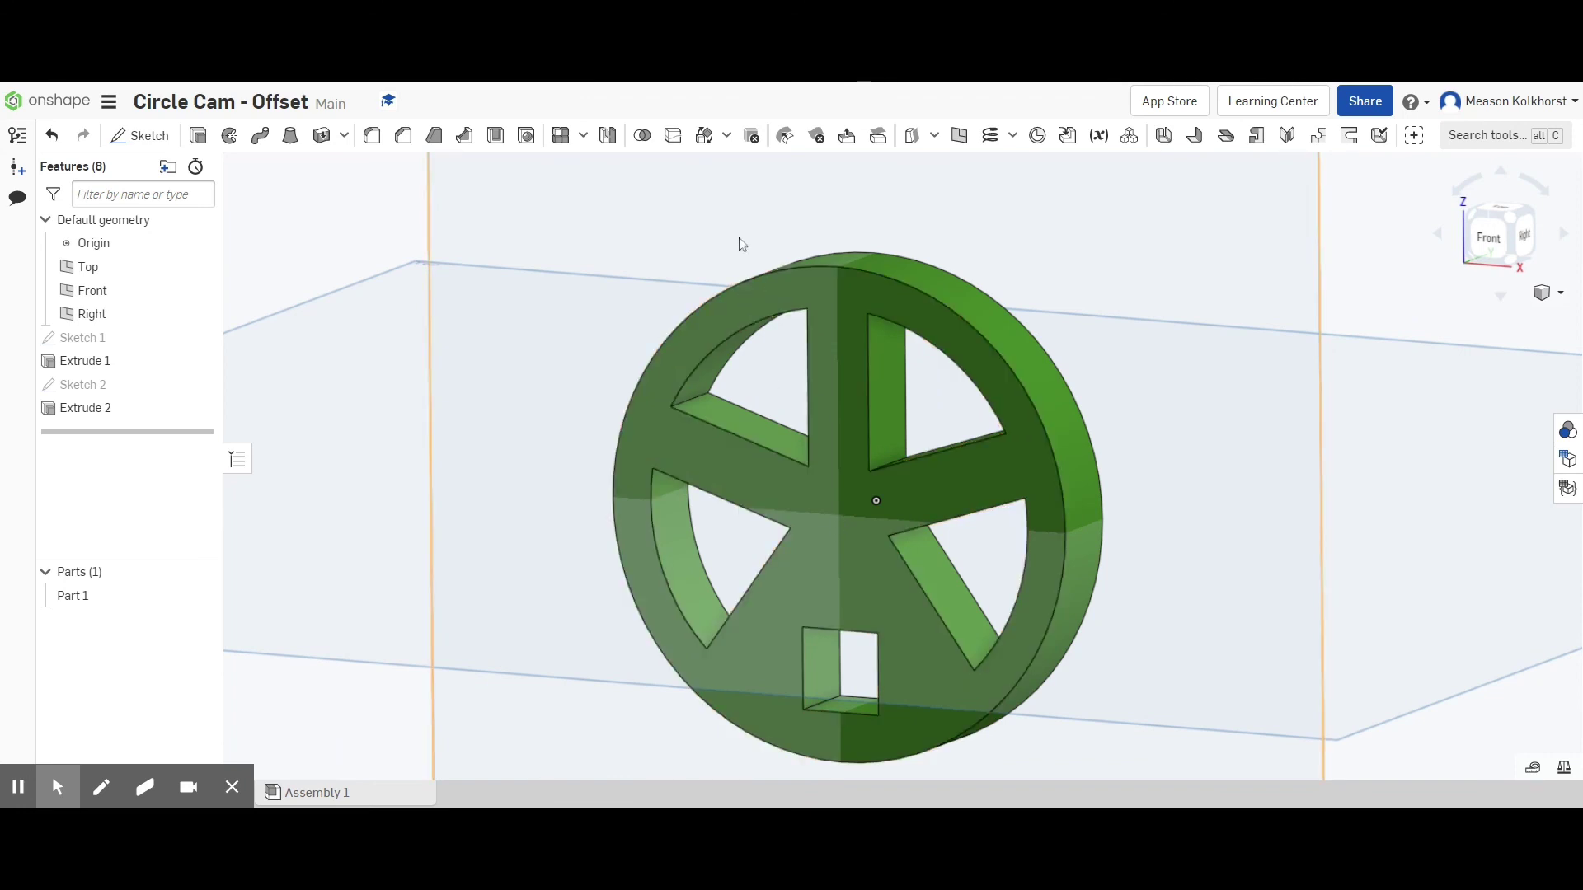
{"action": "middle_click_drag", "start_coordinate": [739, 244], "coordinate": [735, 224]}
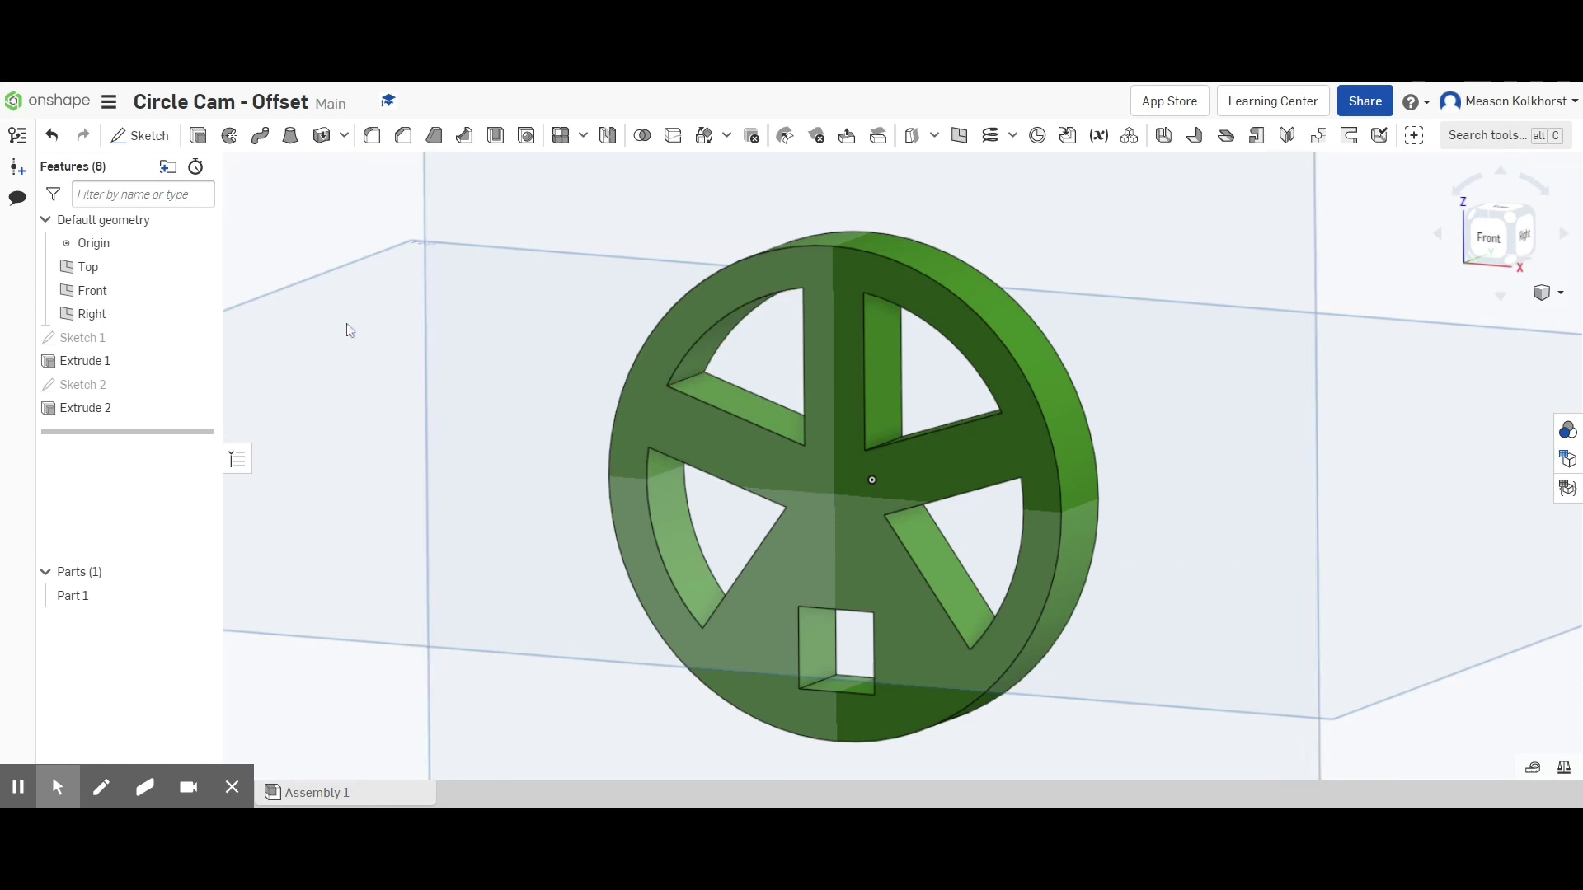
{"action": "double_click", "coordinate": [117, 386]}
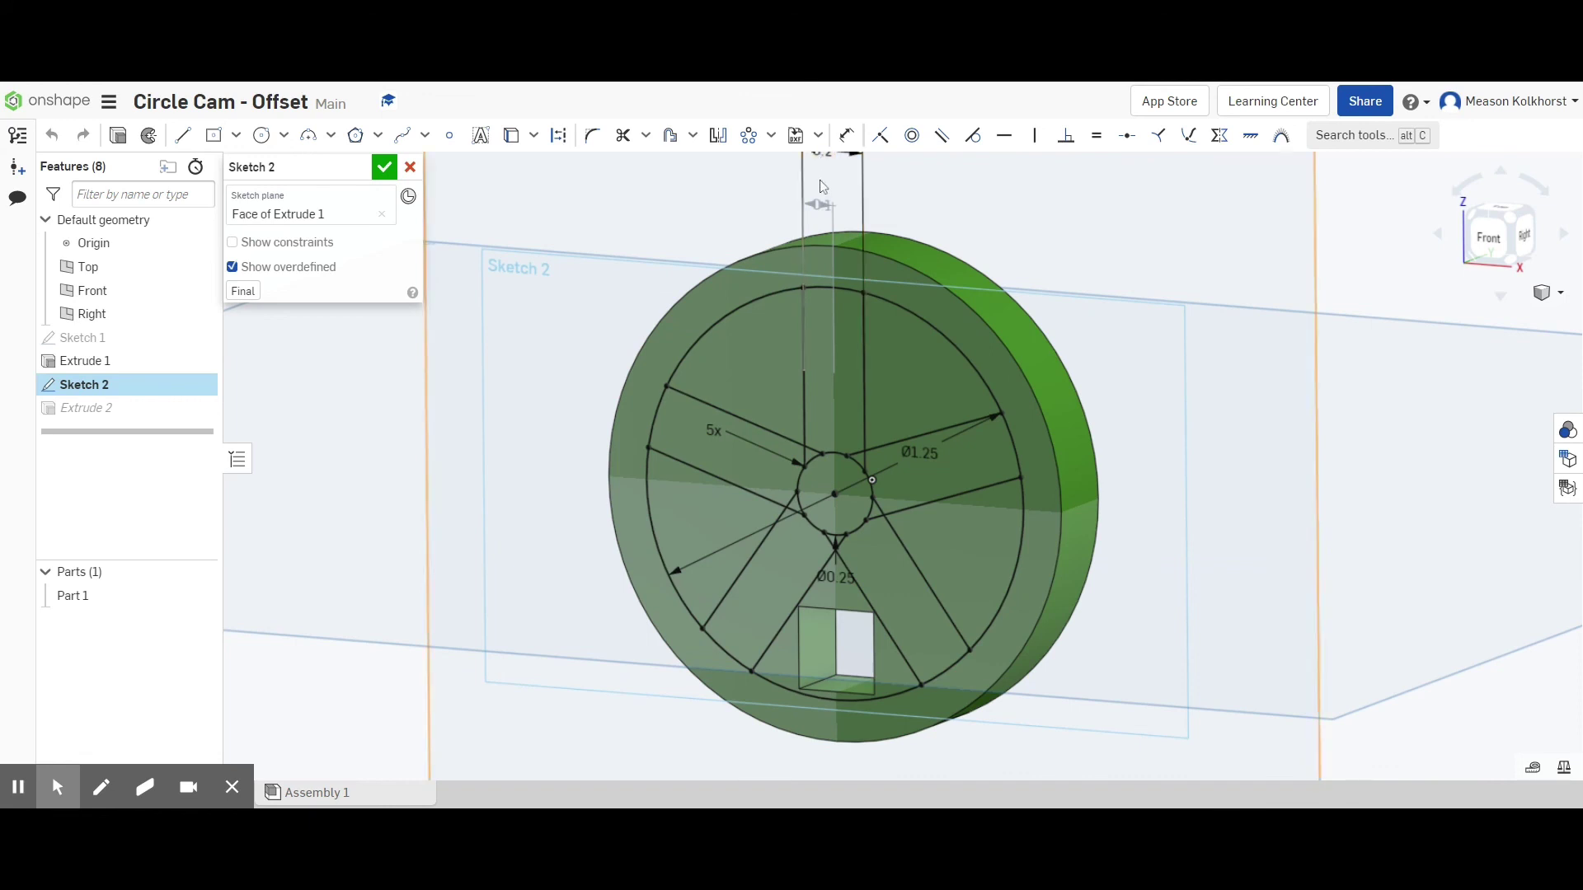
Move the 0.2 slot dimension label lower, just above the disc.
{"action": "scroll", "coordinate": [896, 199], "scroll_direction": "down", "scroll_amount": 2}
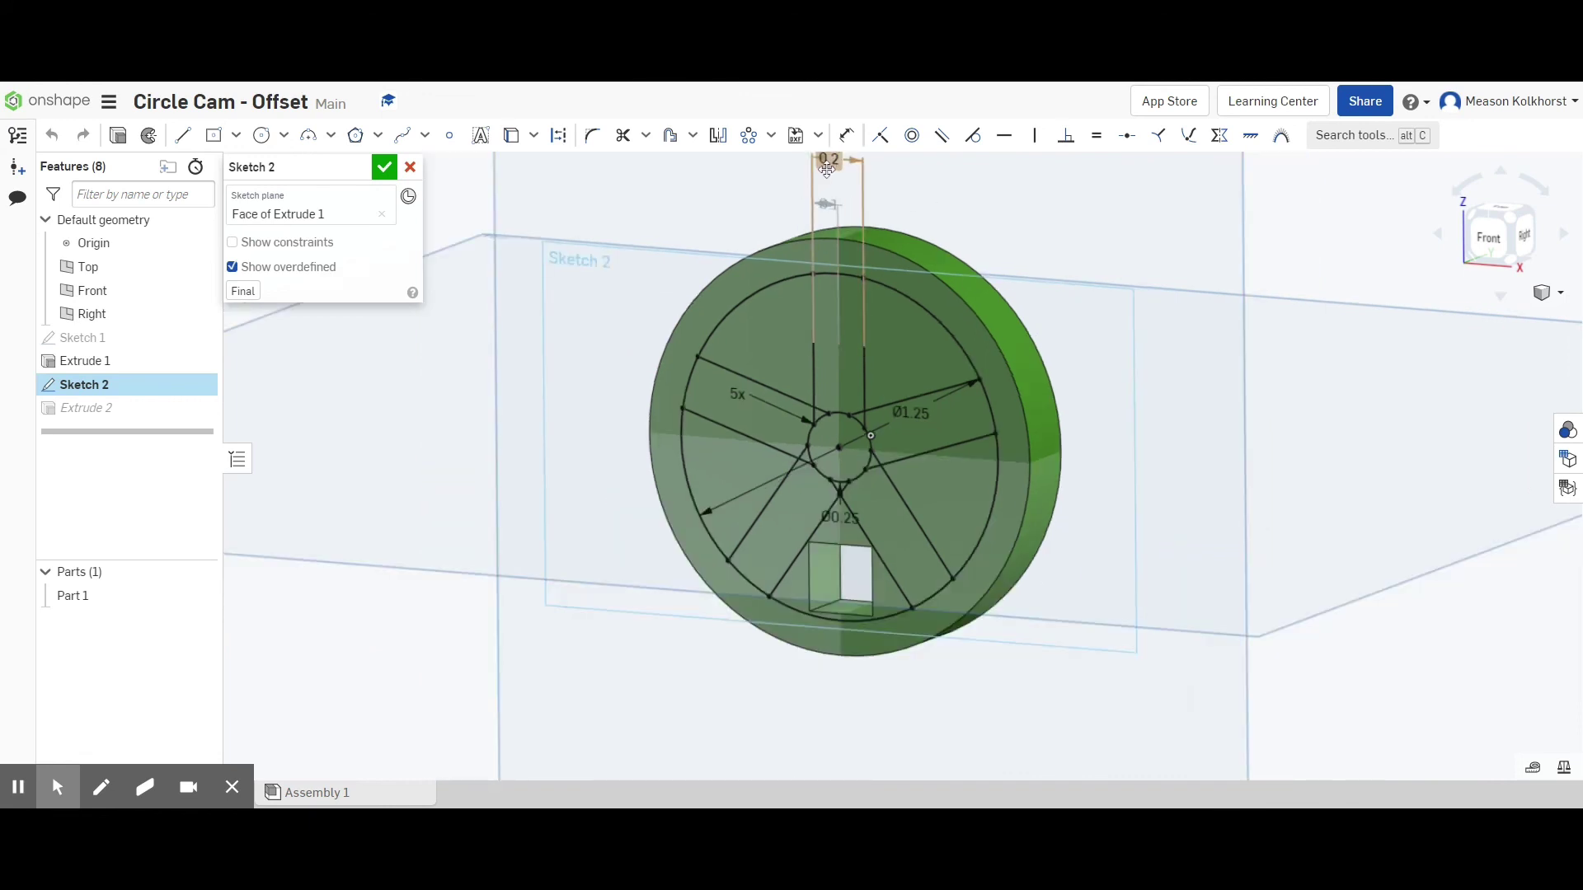
{"action": "left_click_drag", "start_coordinate": [836, 154], "coordinate": [836, 180]}
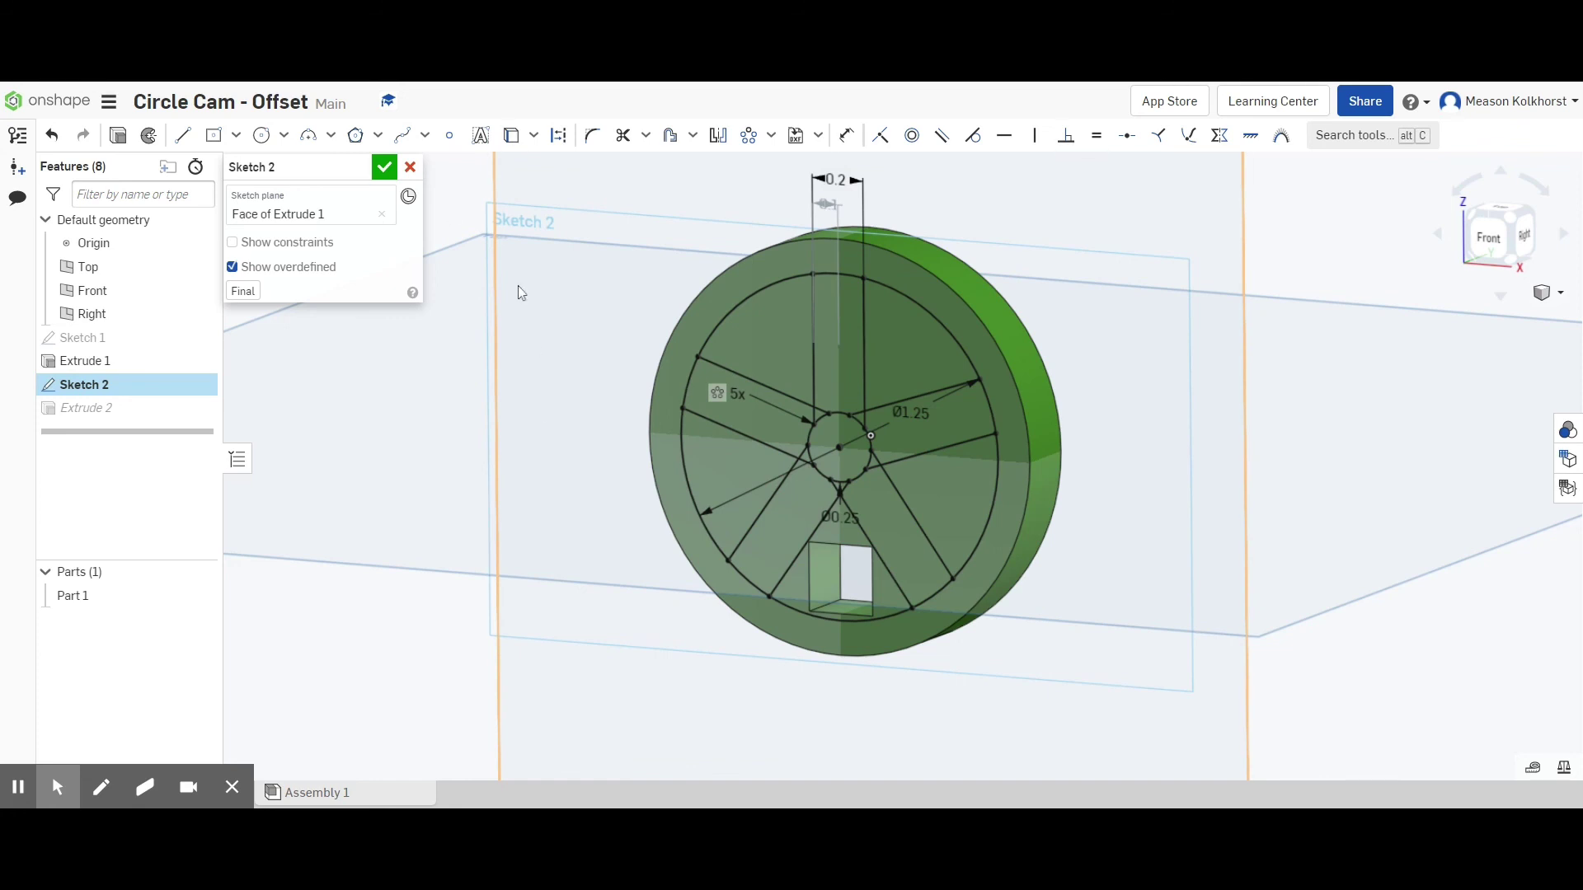
{"action": "left_click", "coordinate": [383, 168]}
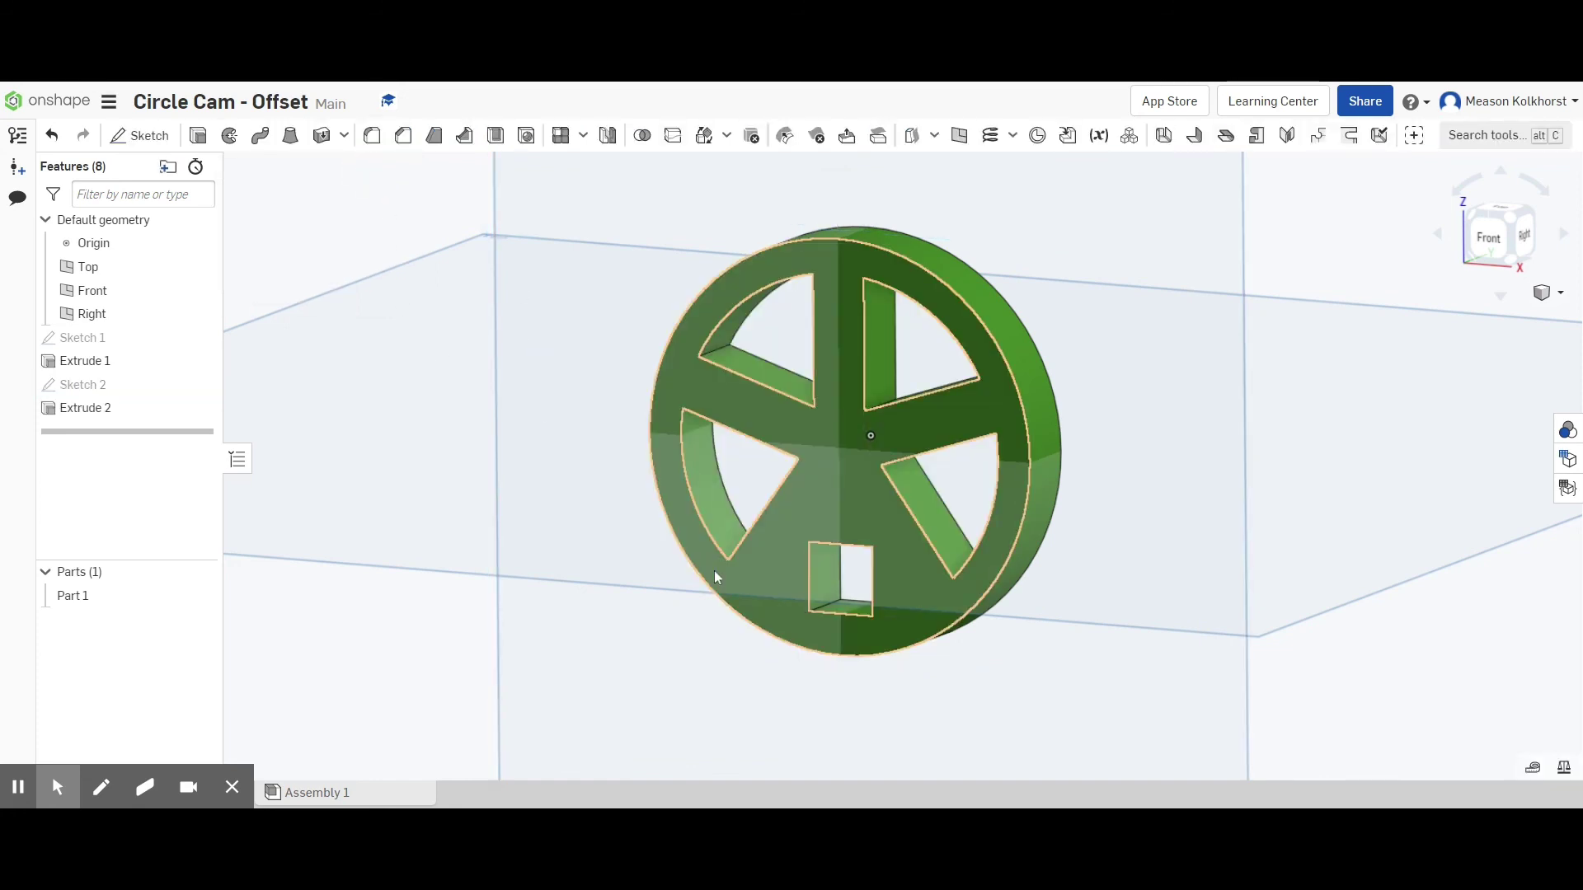